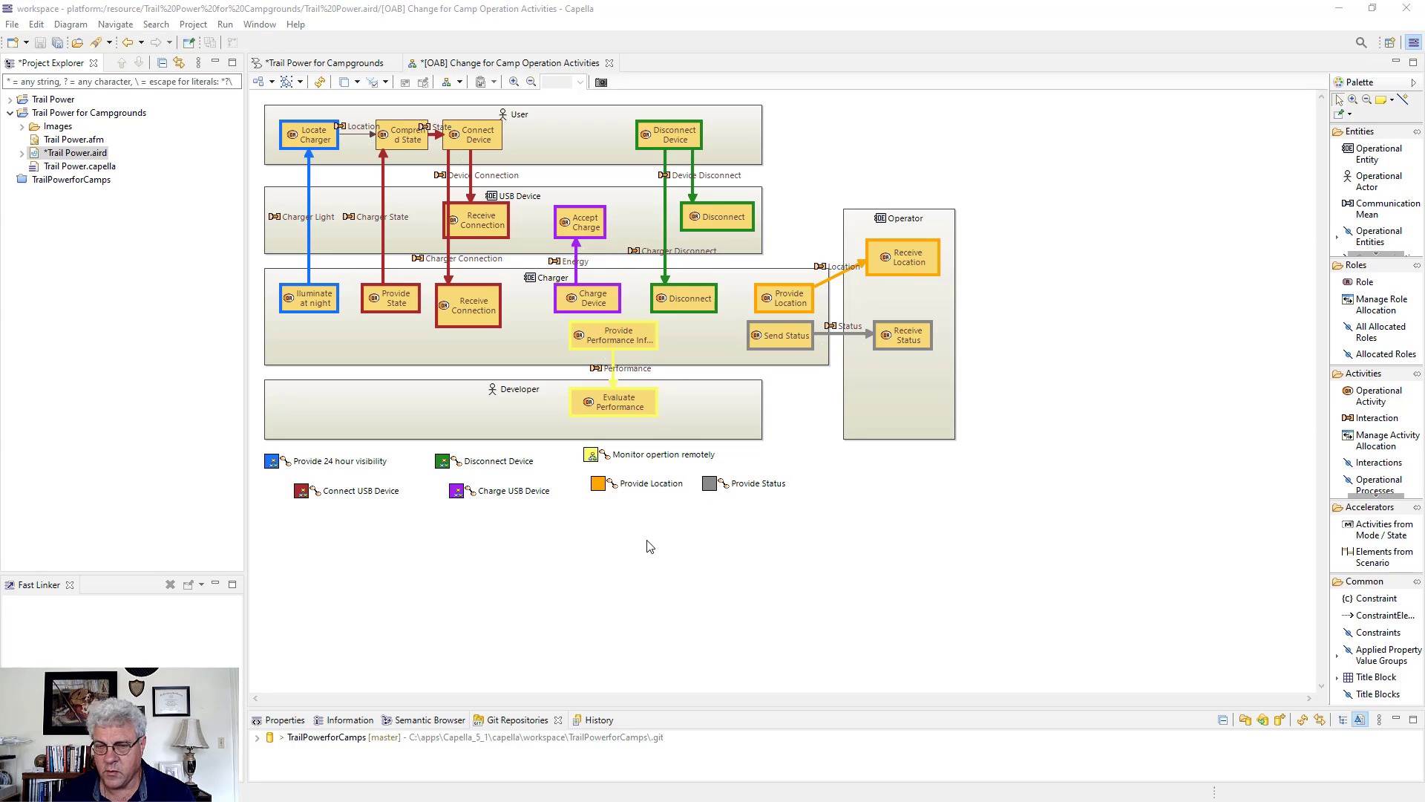
# Initialize an operational activity scenario from the Provide Location operational process, placing it under the Provide Location capability
pyautogui.click(611, 486)
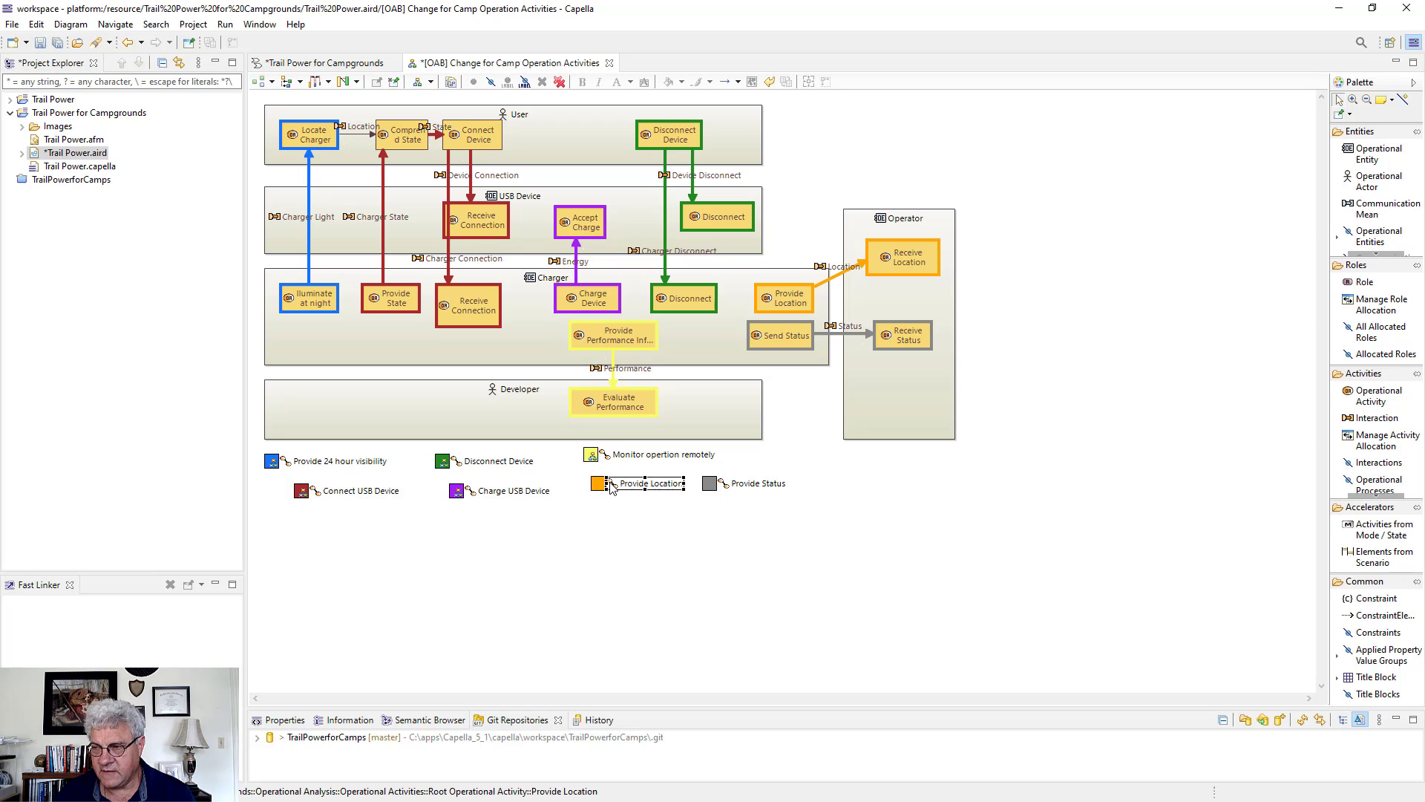
pyautogui.rightClick(611, 486)
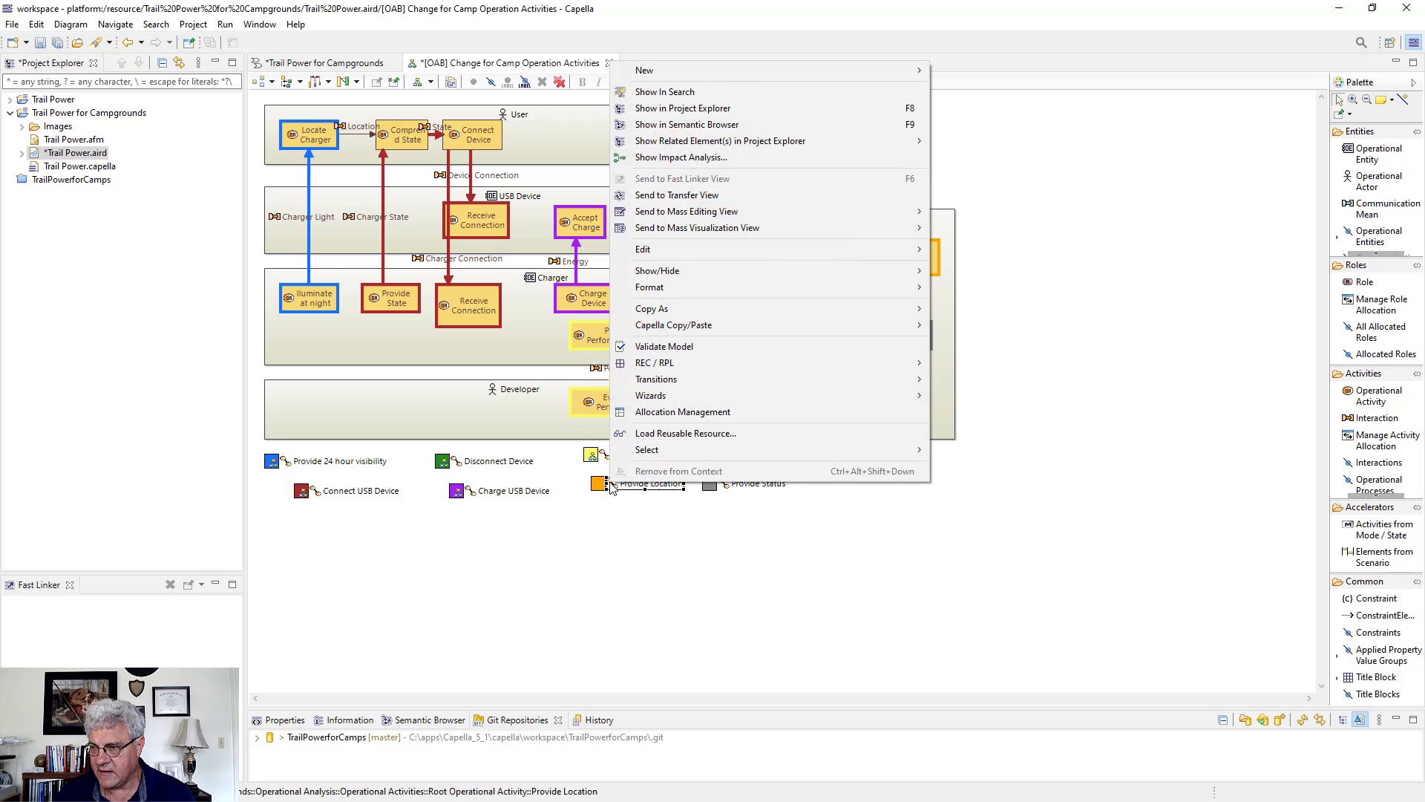
pyautogui.moveTo(676, 380)
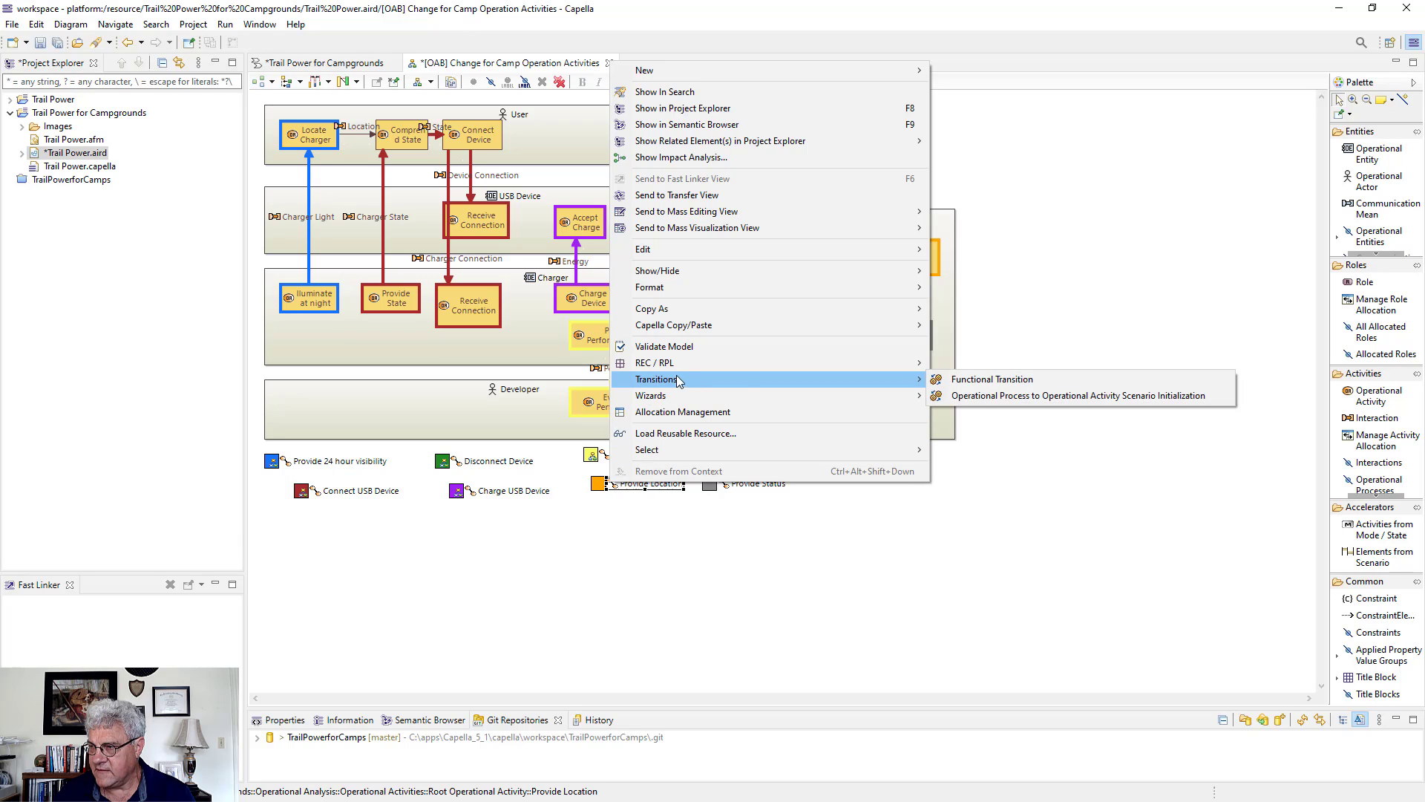
pyautogui.click(988, 397)
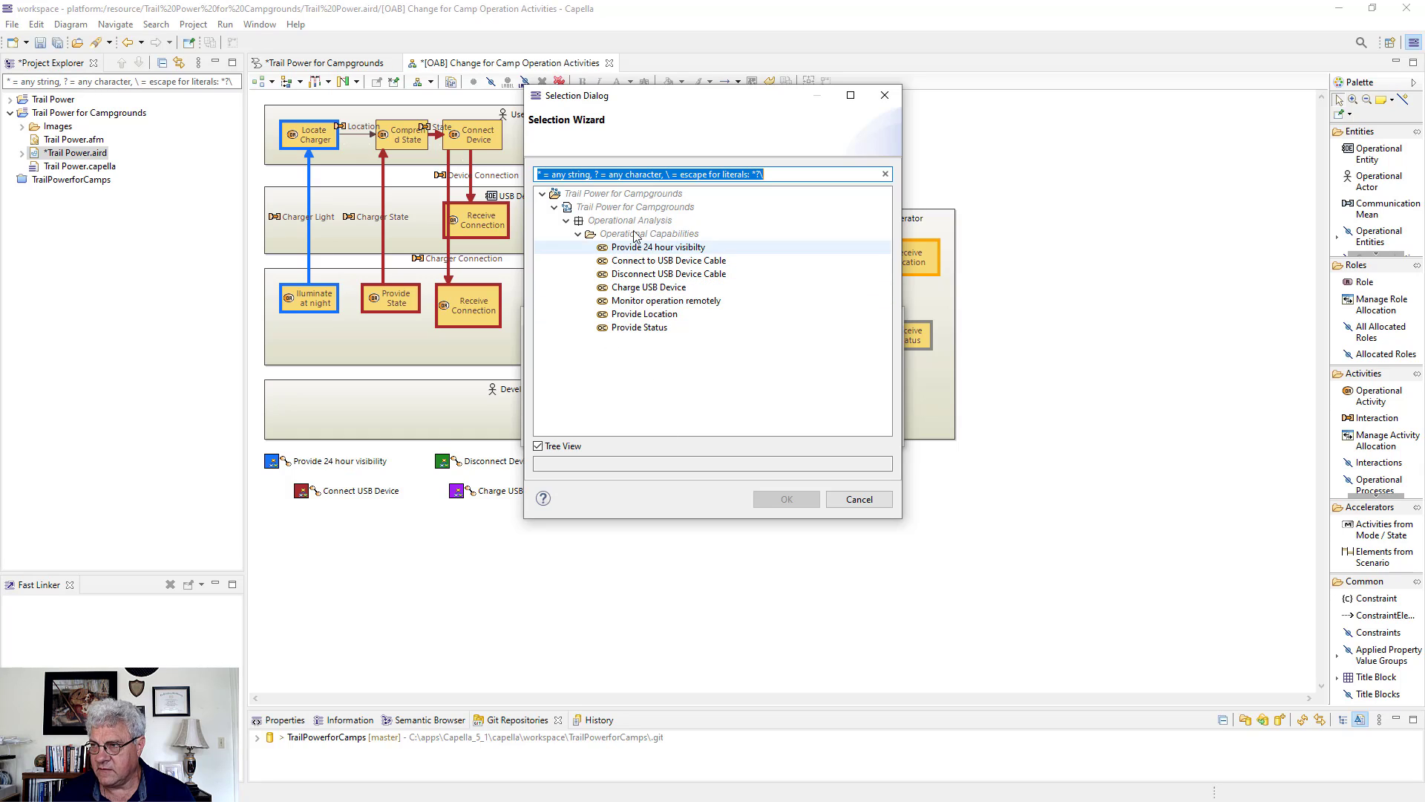
pyautogui.moveTo(675, 102); pyautogui.dragTo(940, 164)
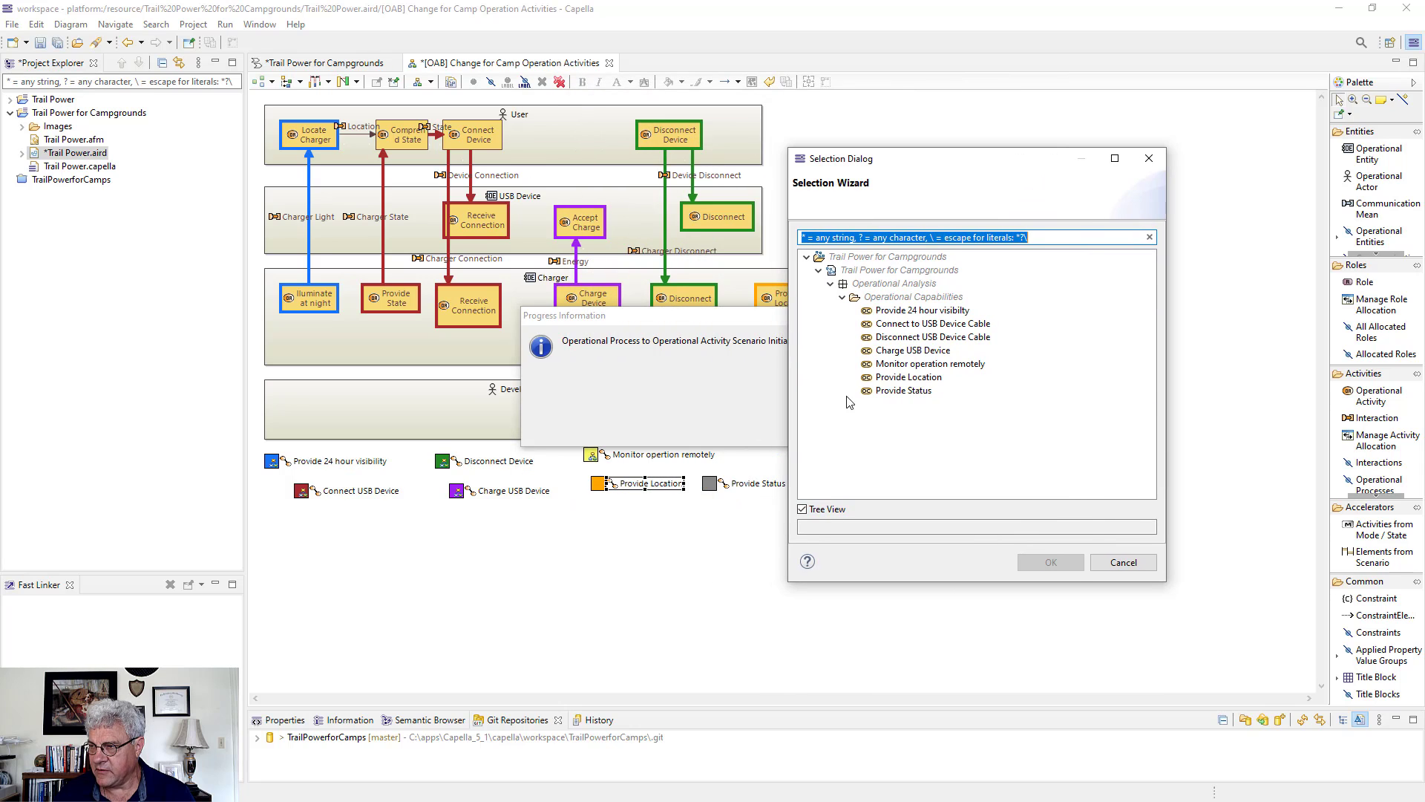
pyautogui.click(878, 379)
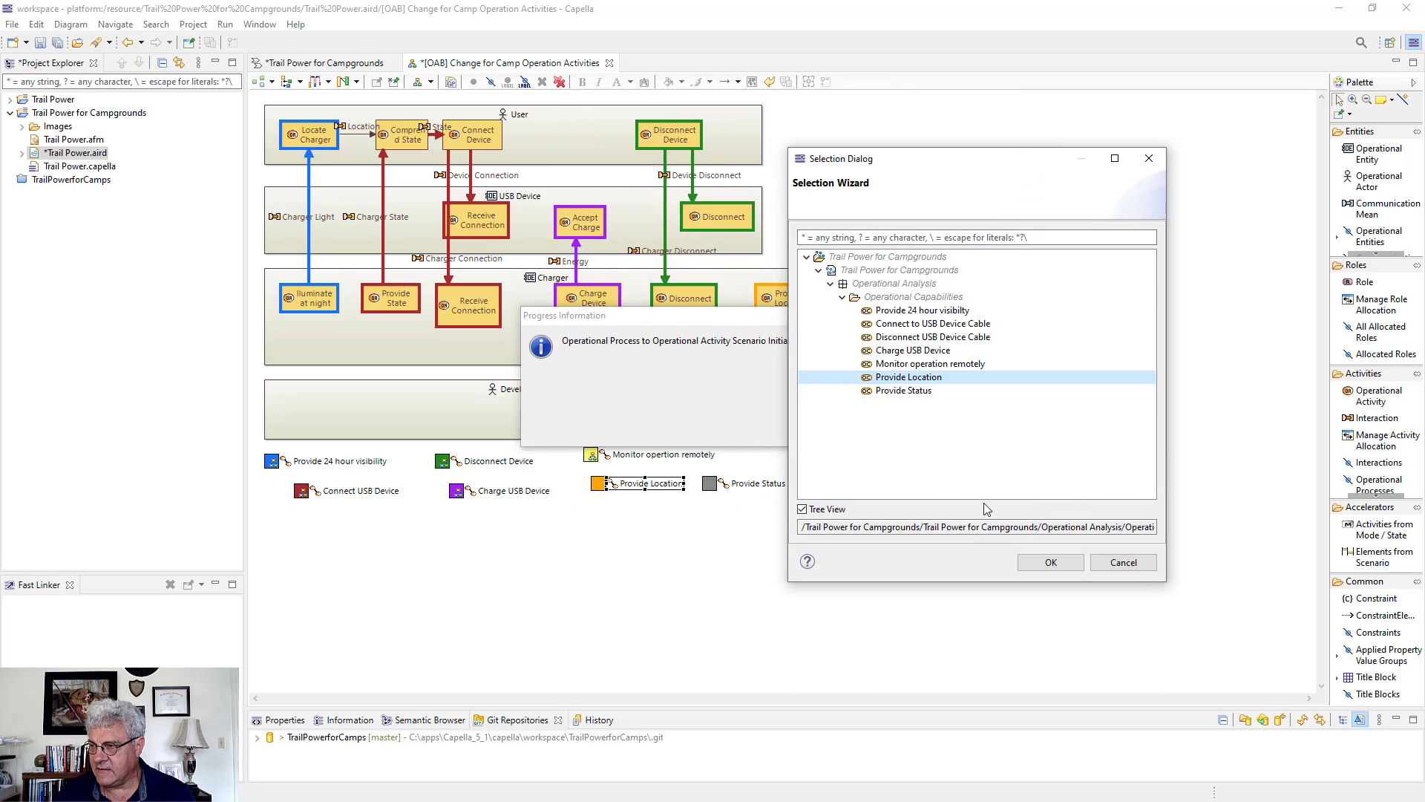
pyautogui.click(1039, 565)
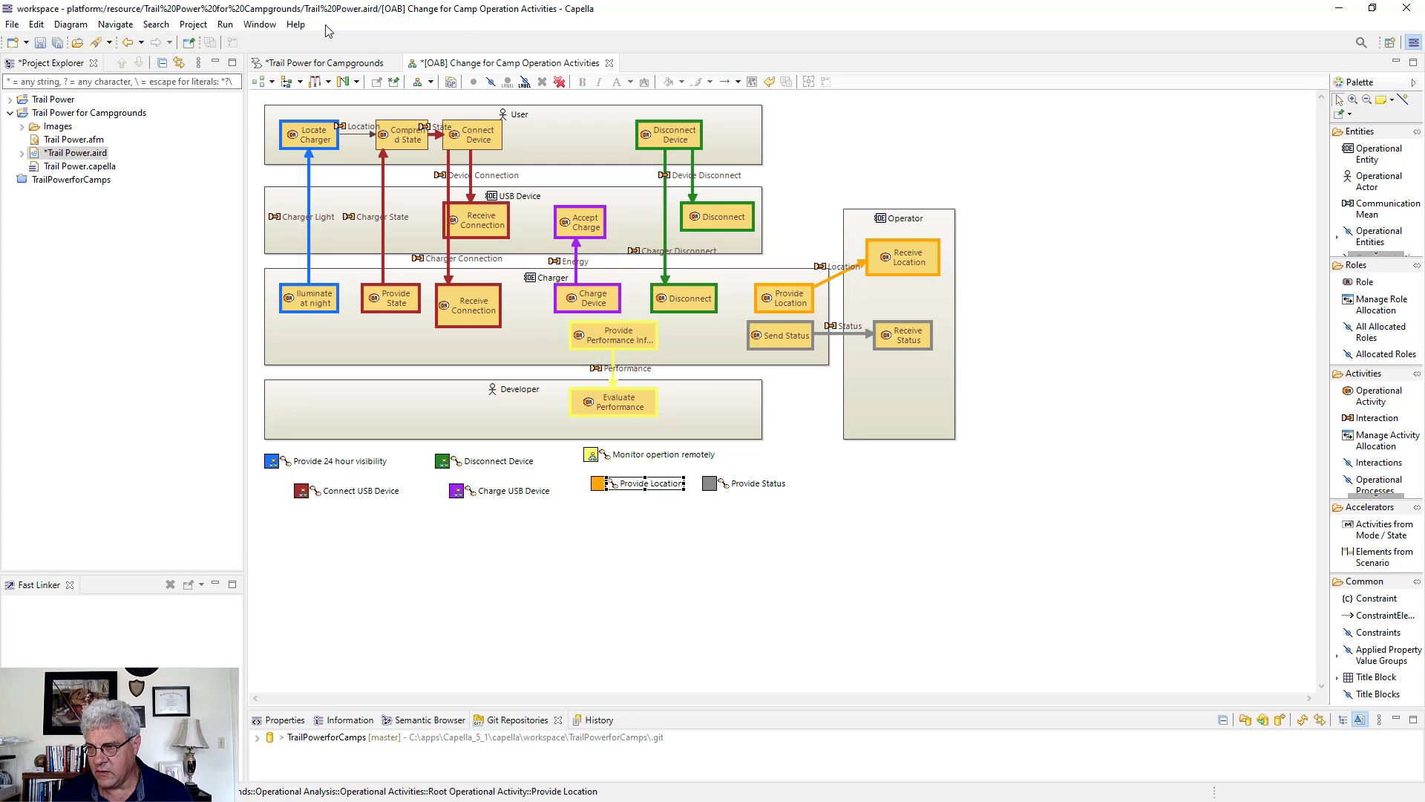
# Expand the Trail Power.aird model down to the contents of the [OAS] Provide Location 1 scenario under the Provide Location operational capability
pyautogui.click(22, 153)
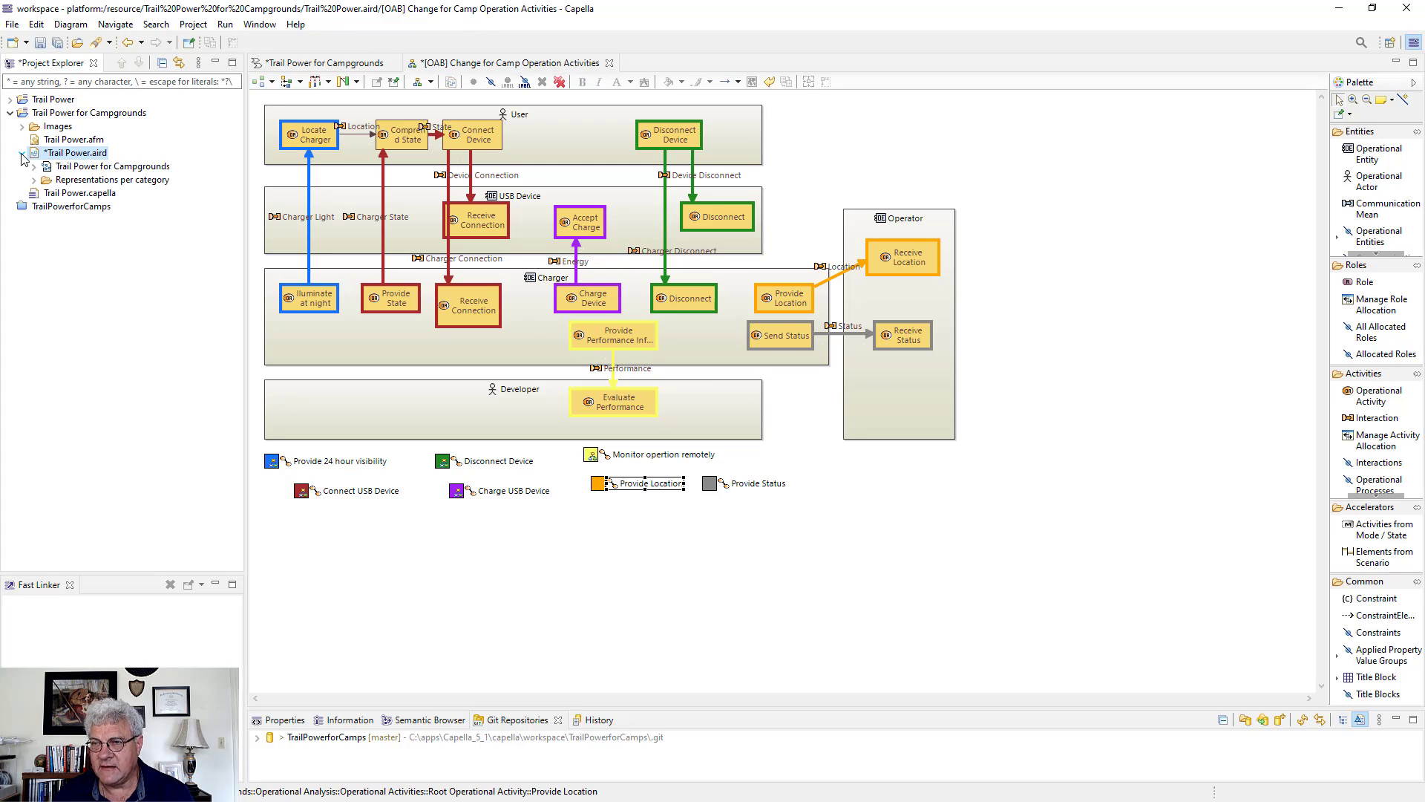
pyautogui.click(34, 167)
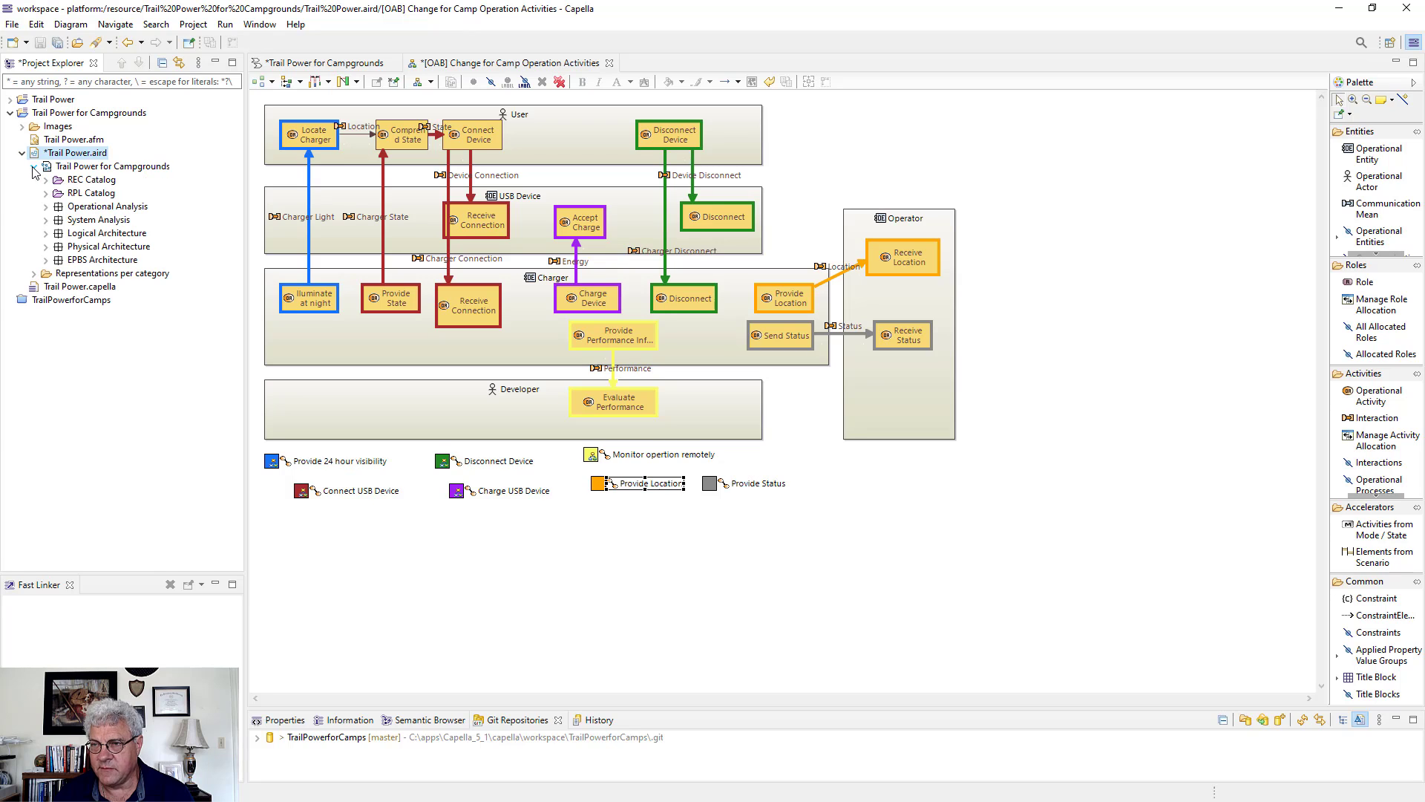
pyautogui.click(45, 208)
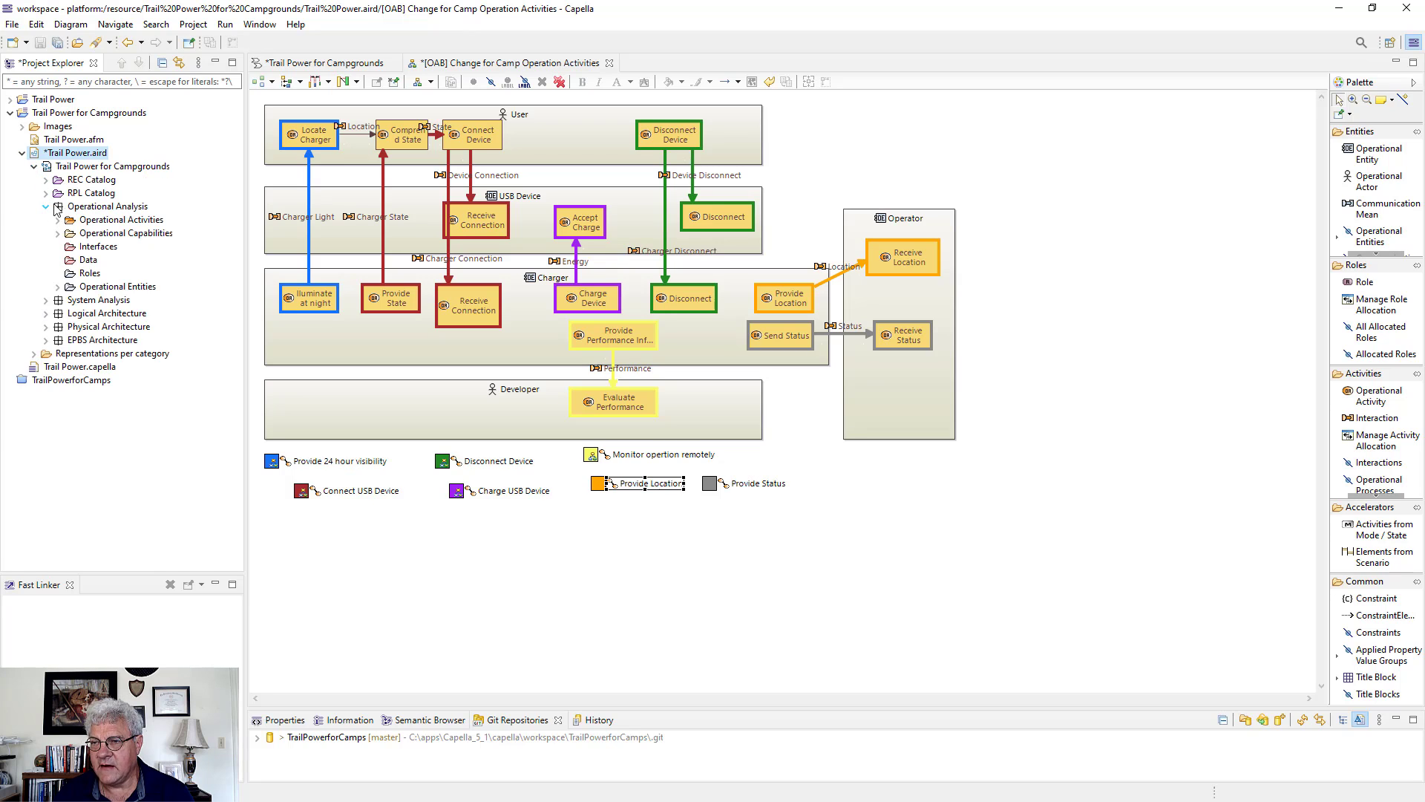
pyautogui.click(58, 235)
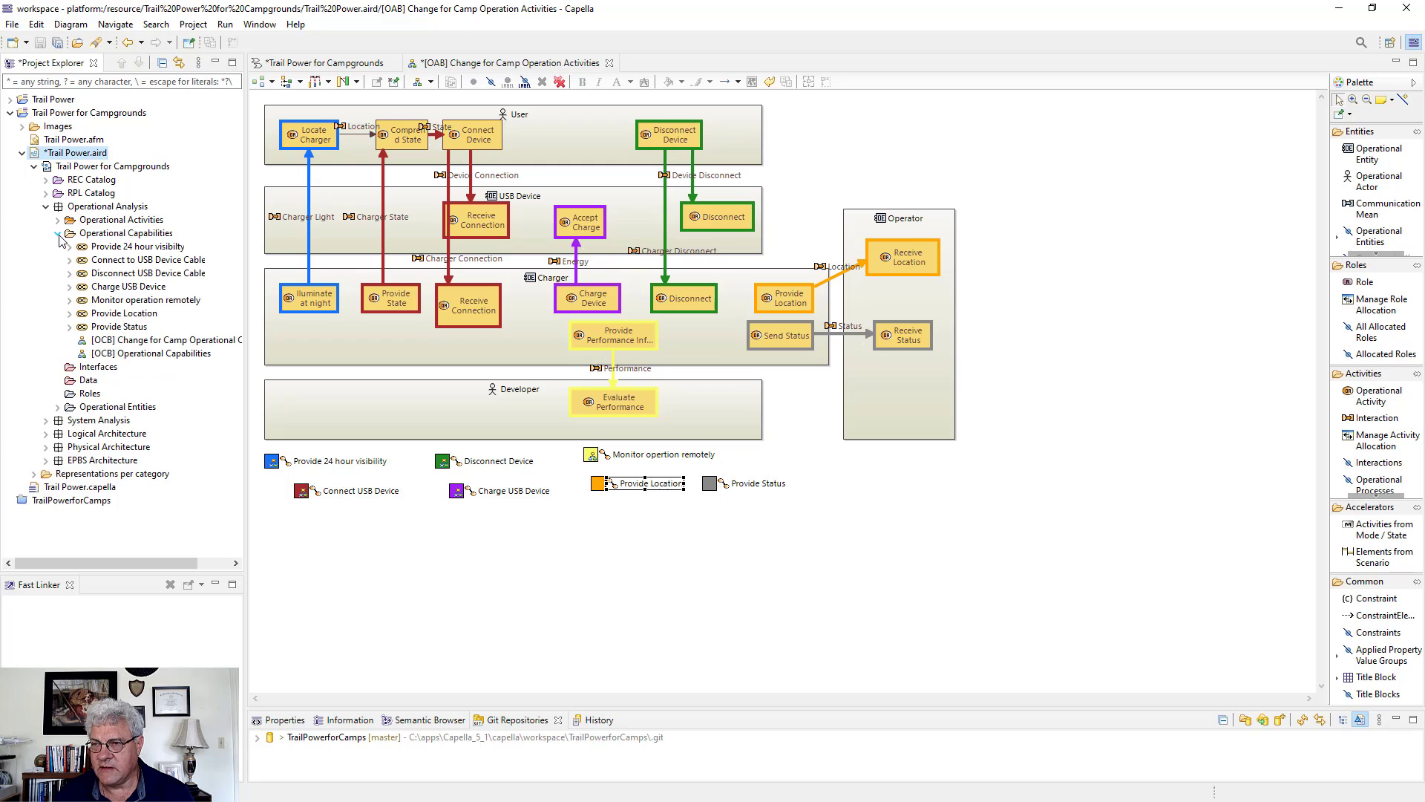
pyautogui.click(94, 315)
pyautogui.click(70, 315)
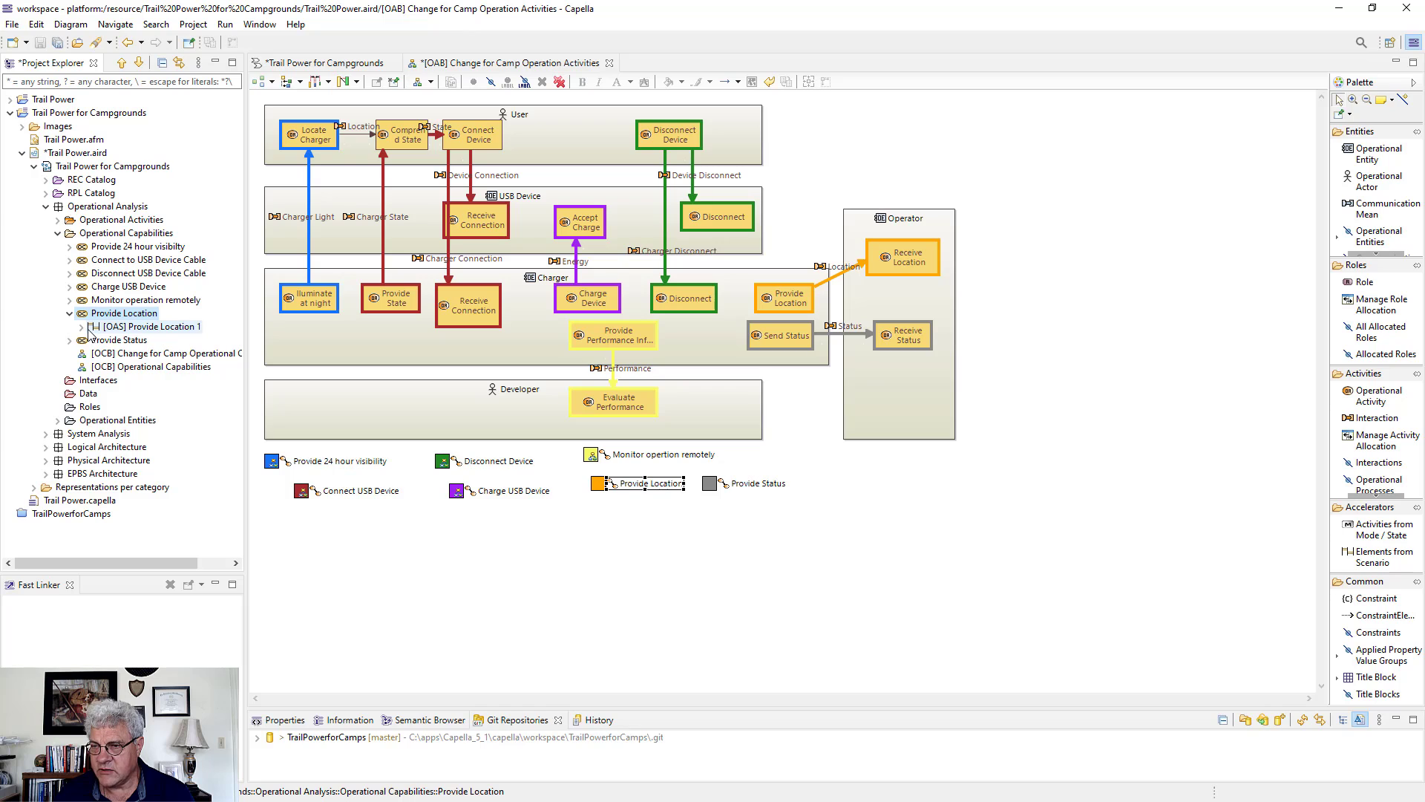
pyautogui.click(82, 328)
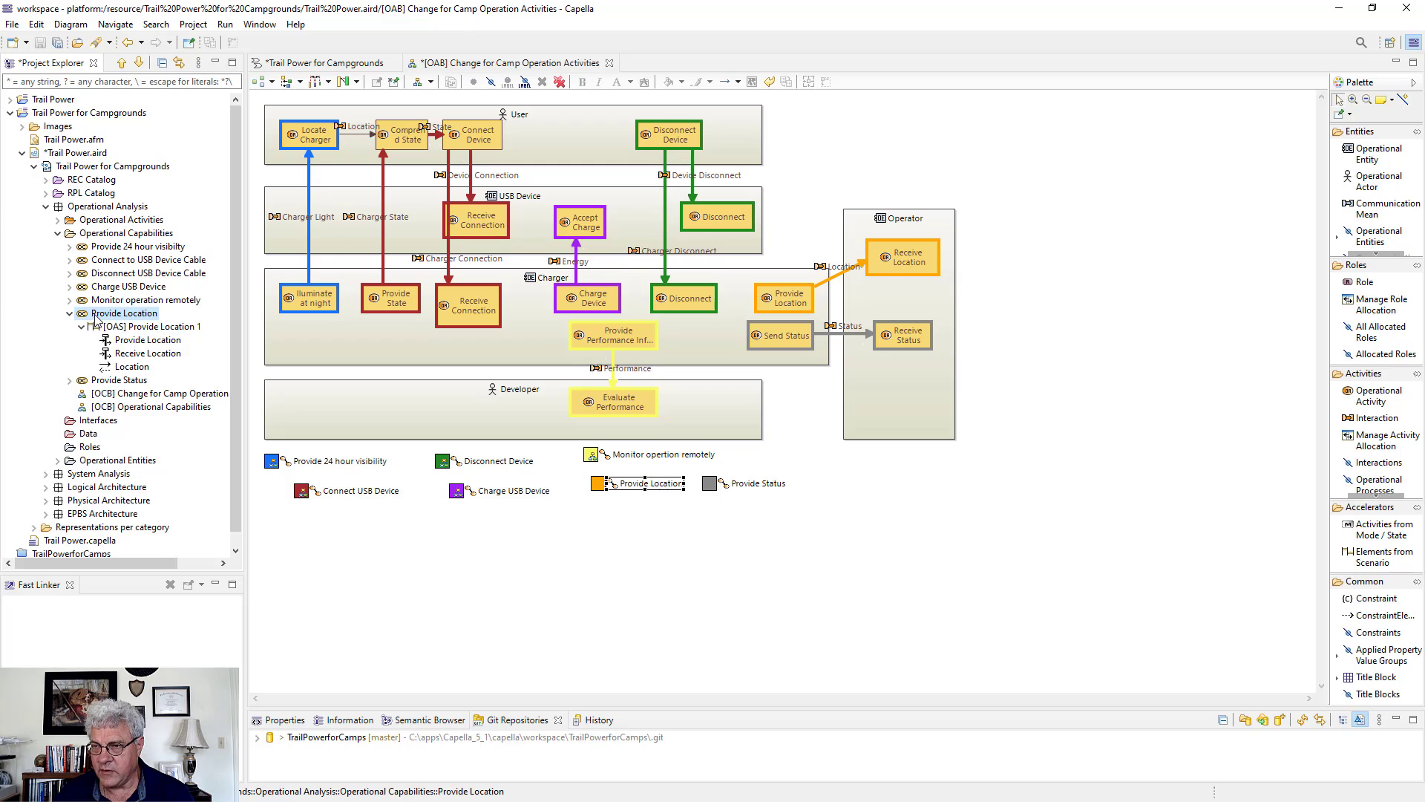
# Create an Activity Scenario diagram for the [OAS] Provide Location 1 scenario, keeping the default name
pyautogui.rightClick(97, 330)
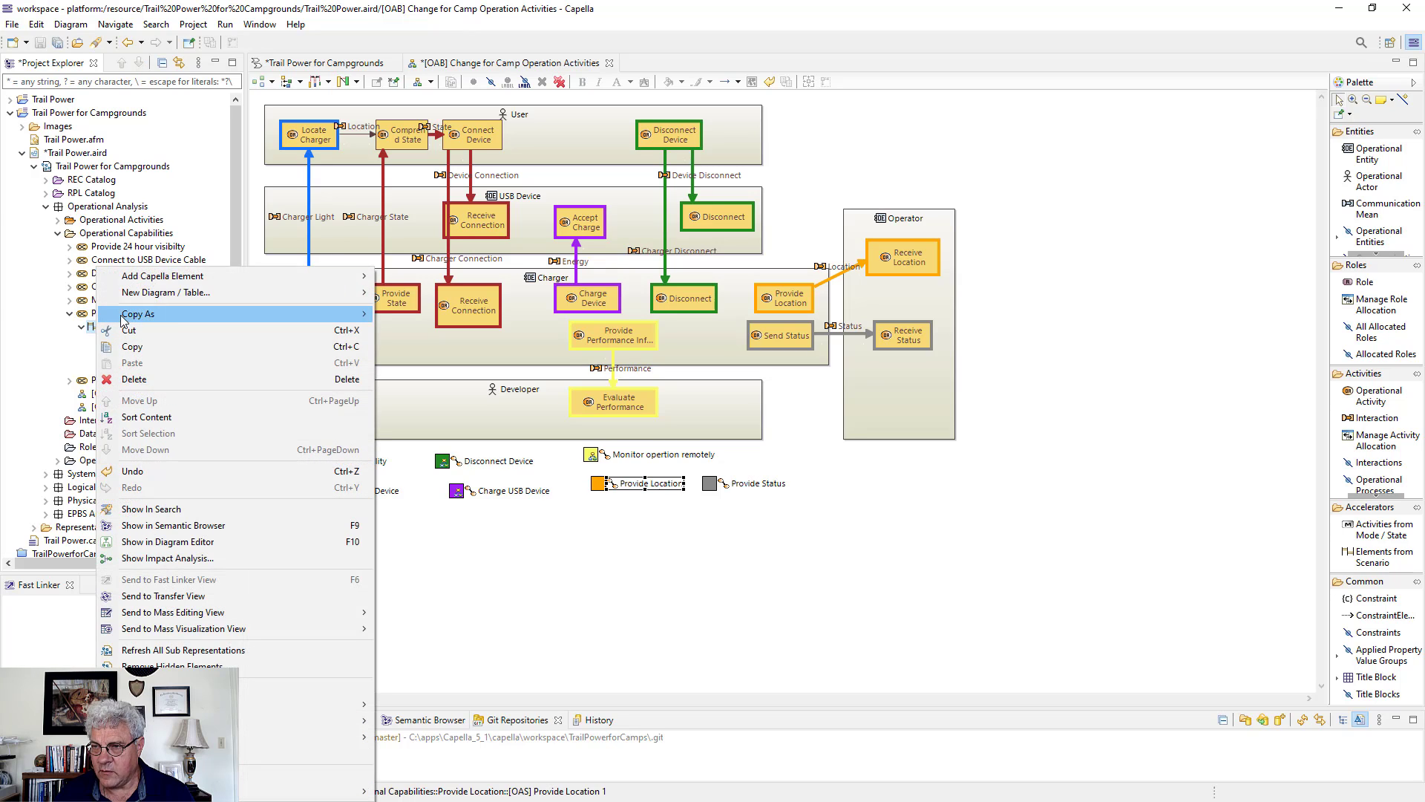
pyautogui.moveTo(173, 297)
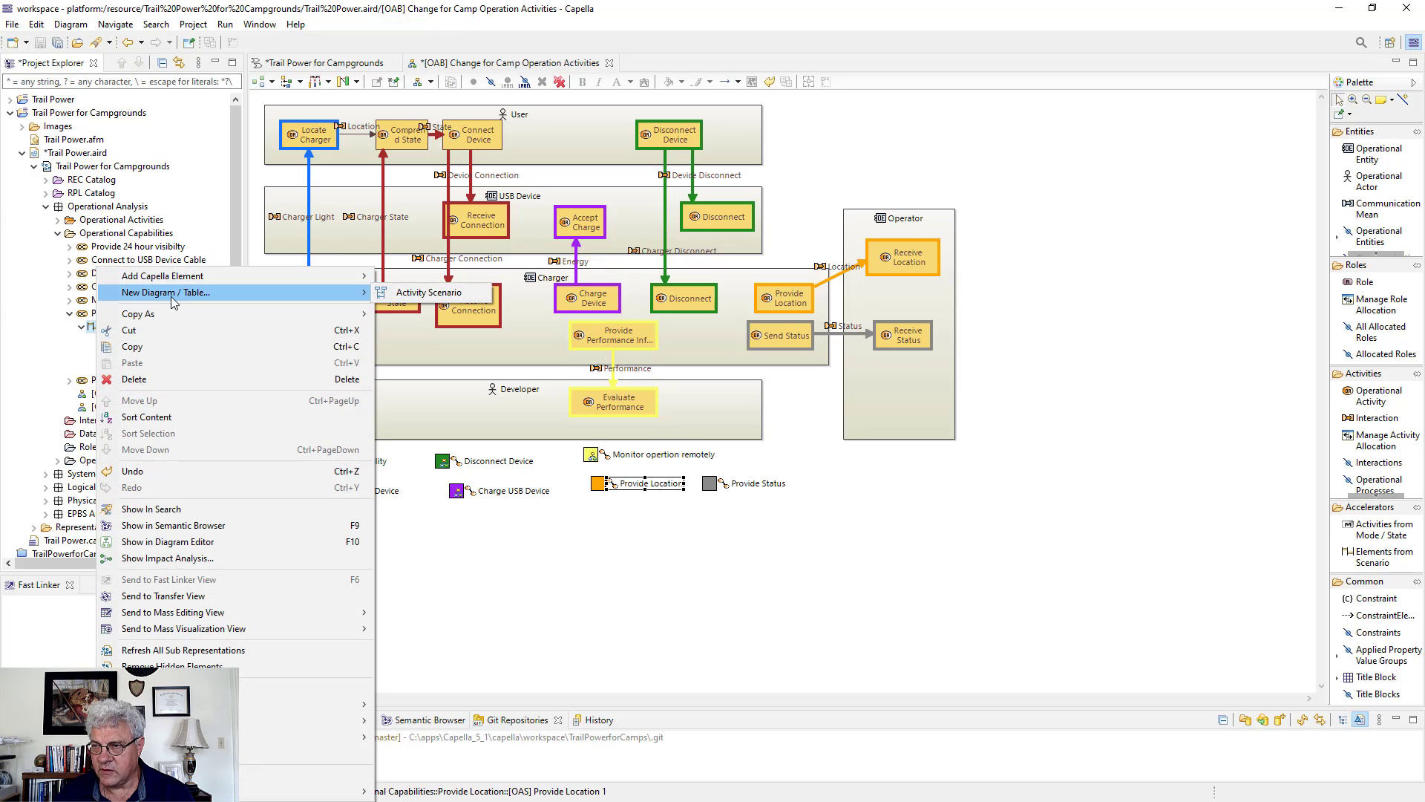
pyautogui.click(446, 292)
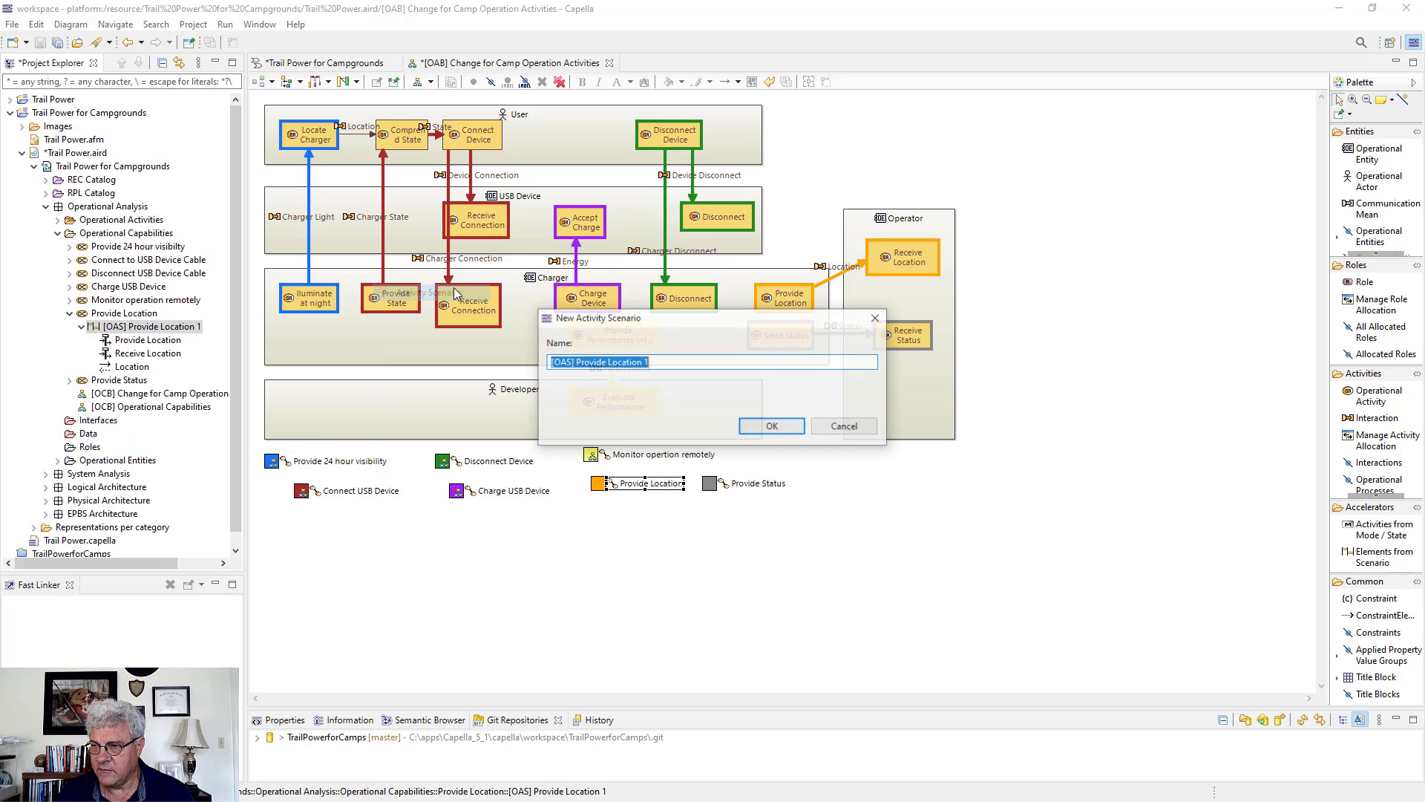
pyautogui.click(752, 425)
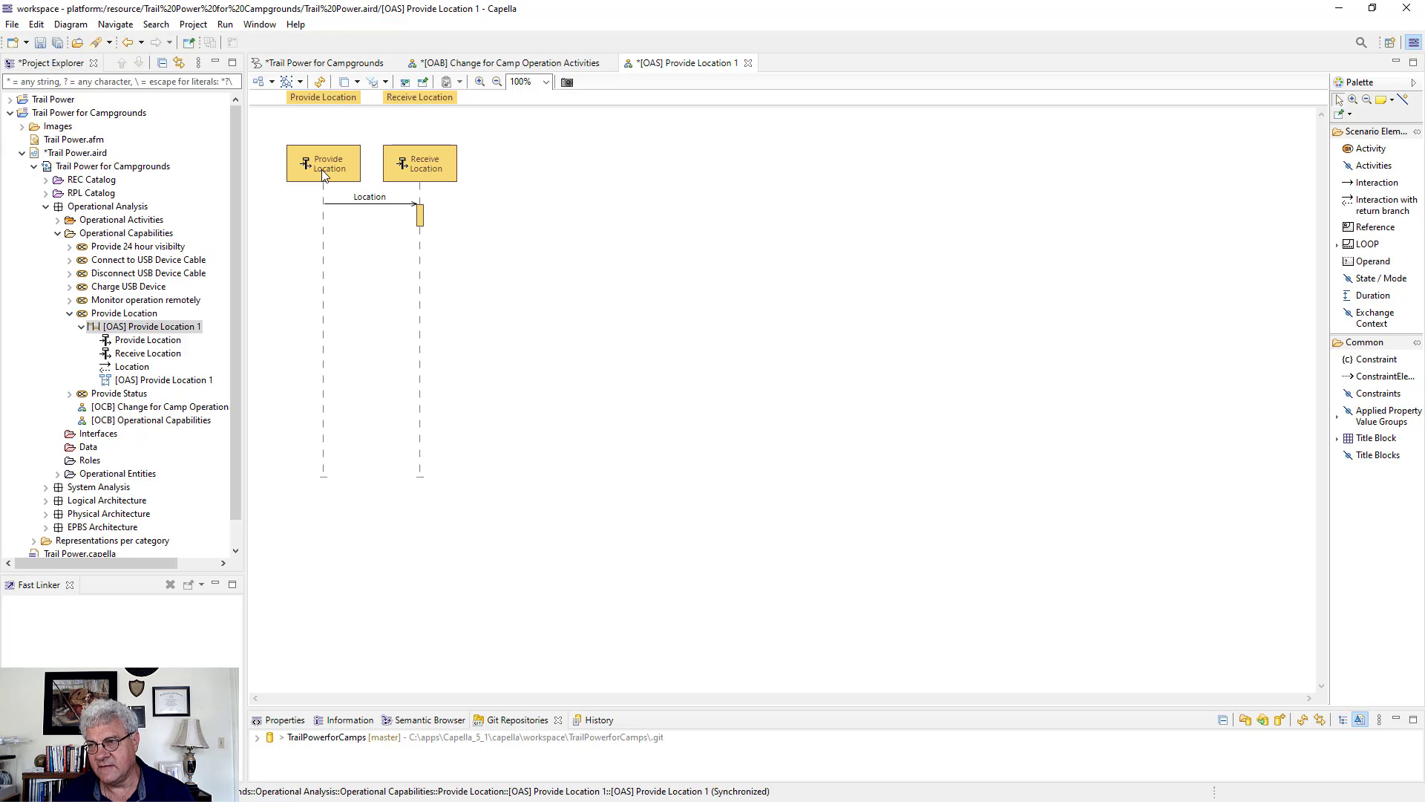
# Shift the Receive Location lifeline slightly away from Provide Location and nudge its execution bar down a little
pyautogui.moveTo(412, 167)
pyautogui.mouseDown()
pyautogui.moveTo(454, 176)
pyautogui.moveTo(421, 176)
pyautogui.mouseUp()
pyautogui.click(428, 215)
pyautogui.moveTo(428, 225)
pyautogui.mouseDown()
pyautogui.moveTo(428, 266)
pyautogui.moveTo(431, 223)
pyautogui.mouseUp()
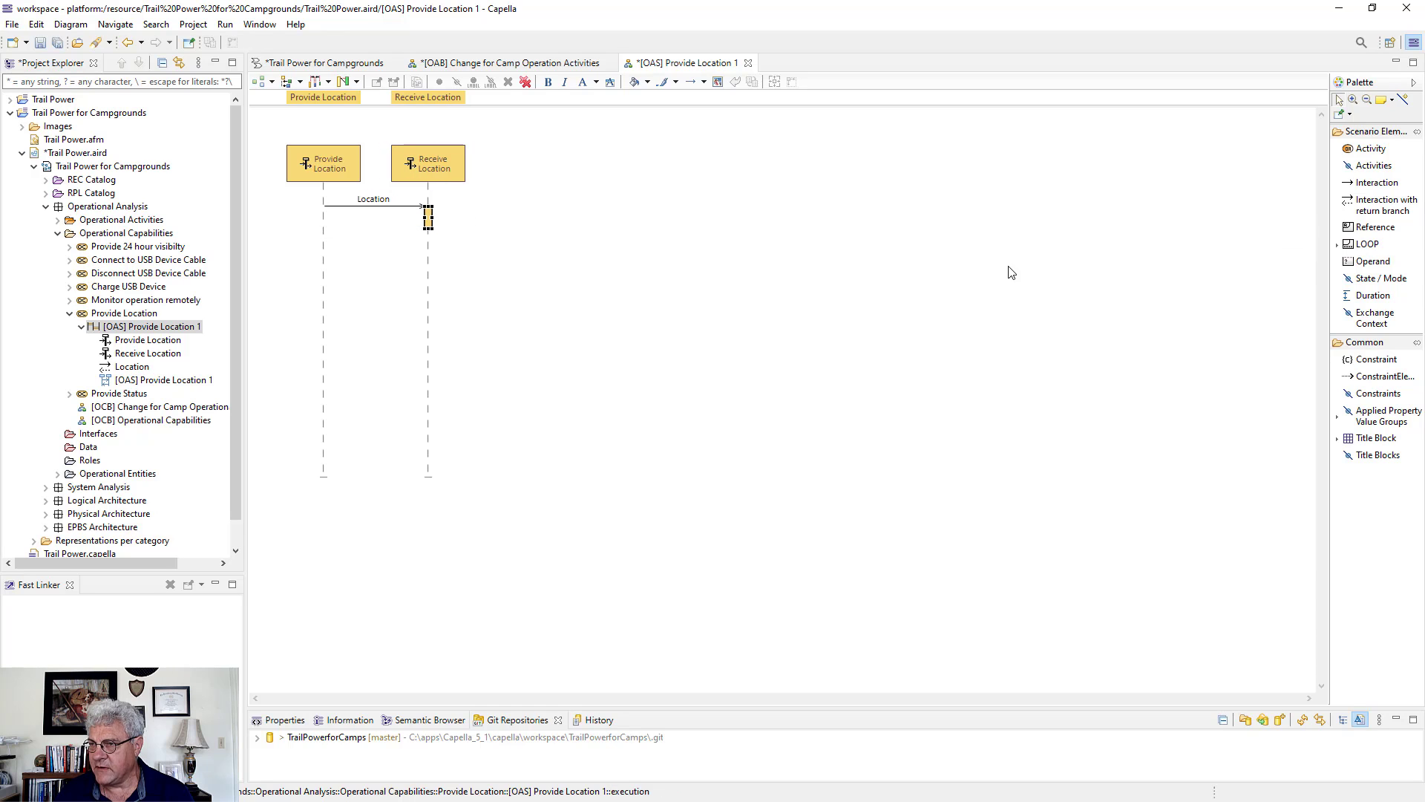
pyautogui.click(1374, 295)
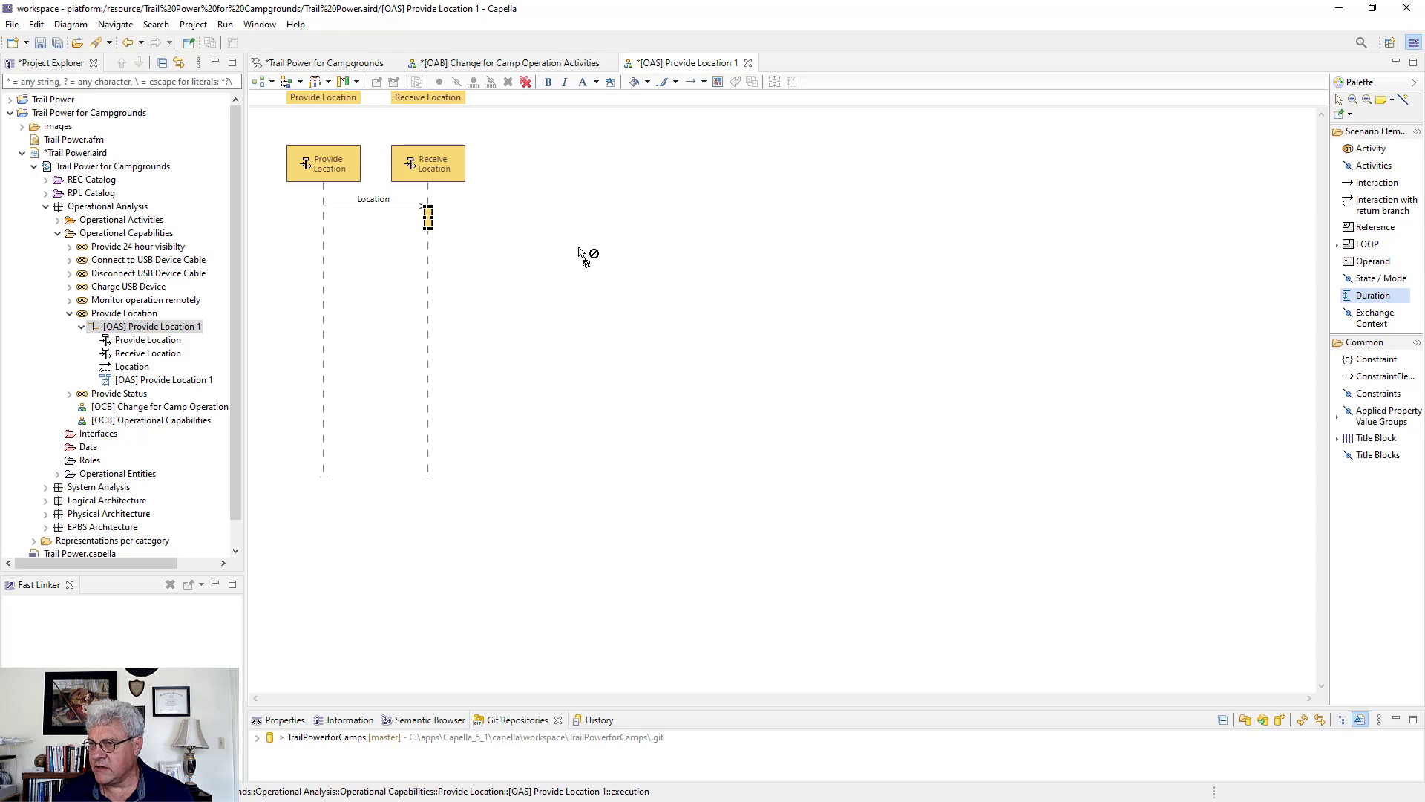
pyautogui.click(412, 205)
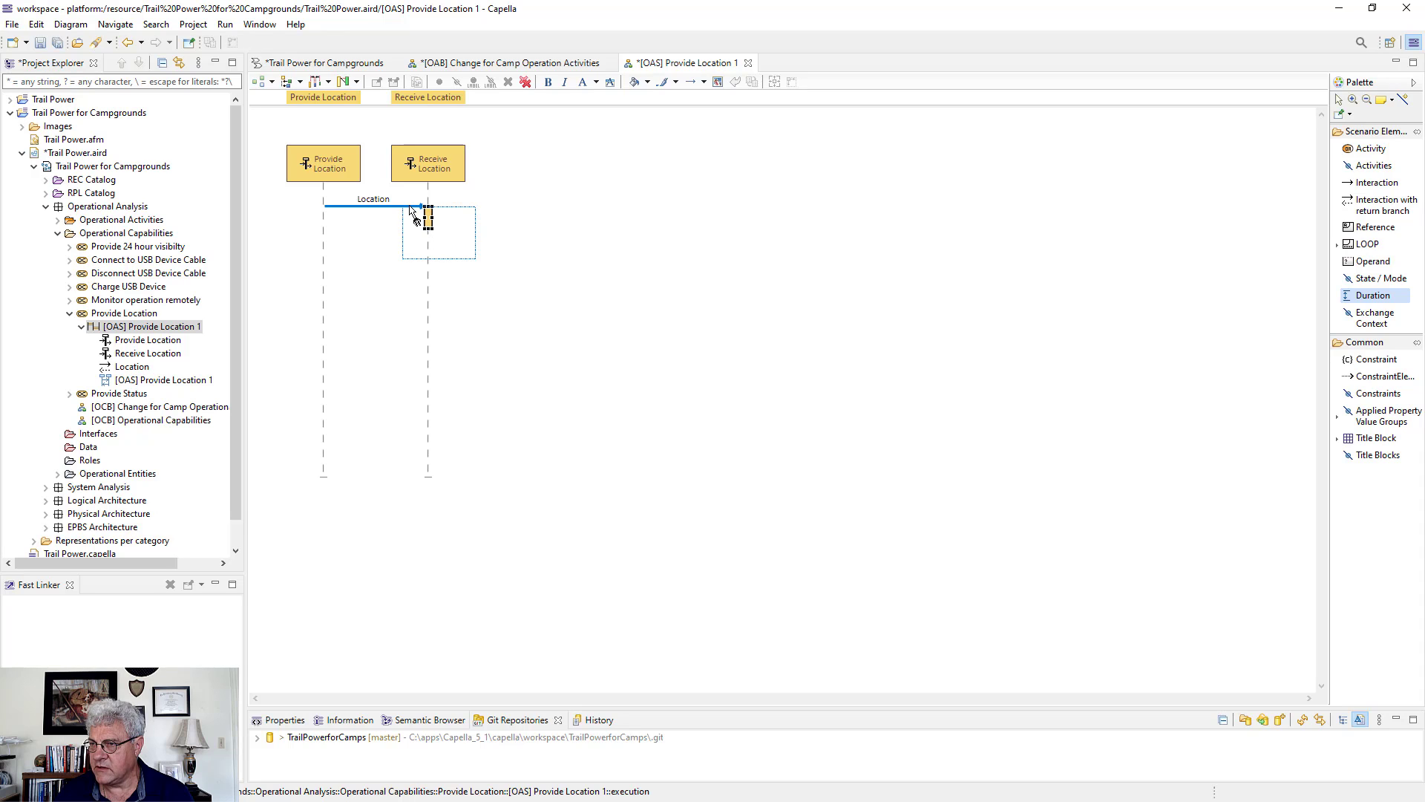
pyautogui.press('Escape')
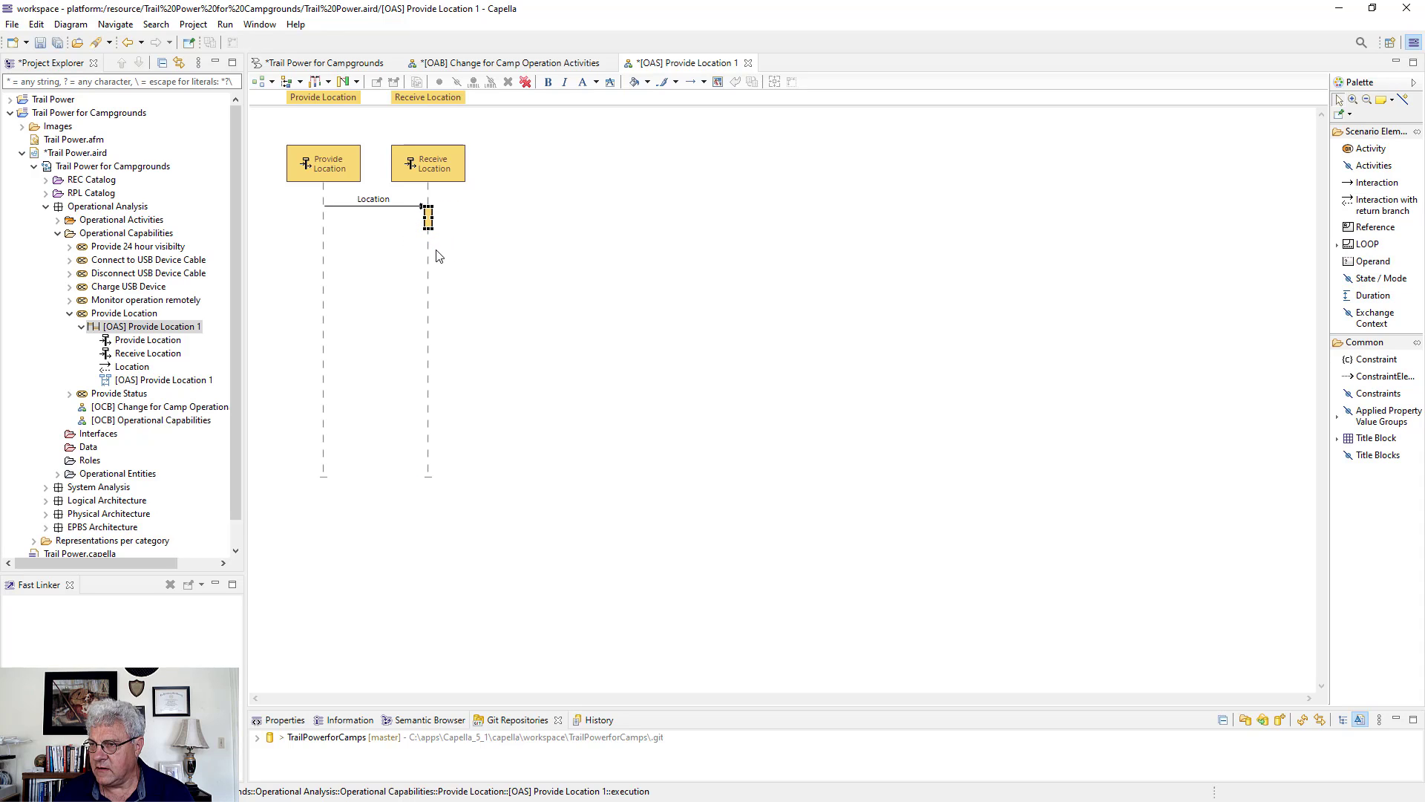
pyautogui.click(488, 260)
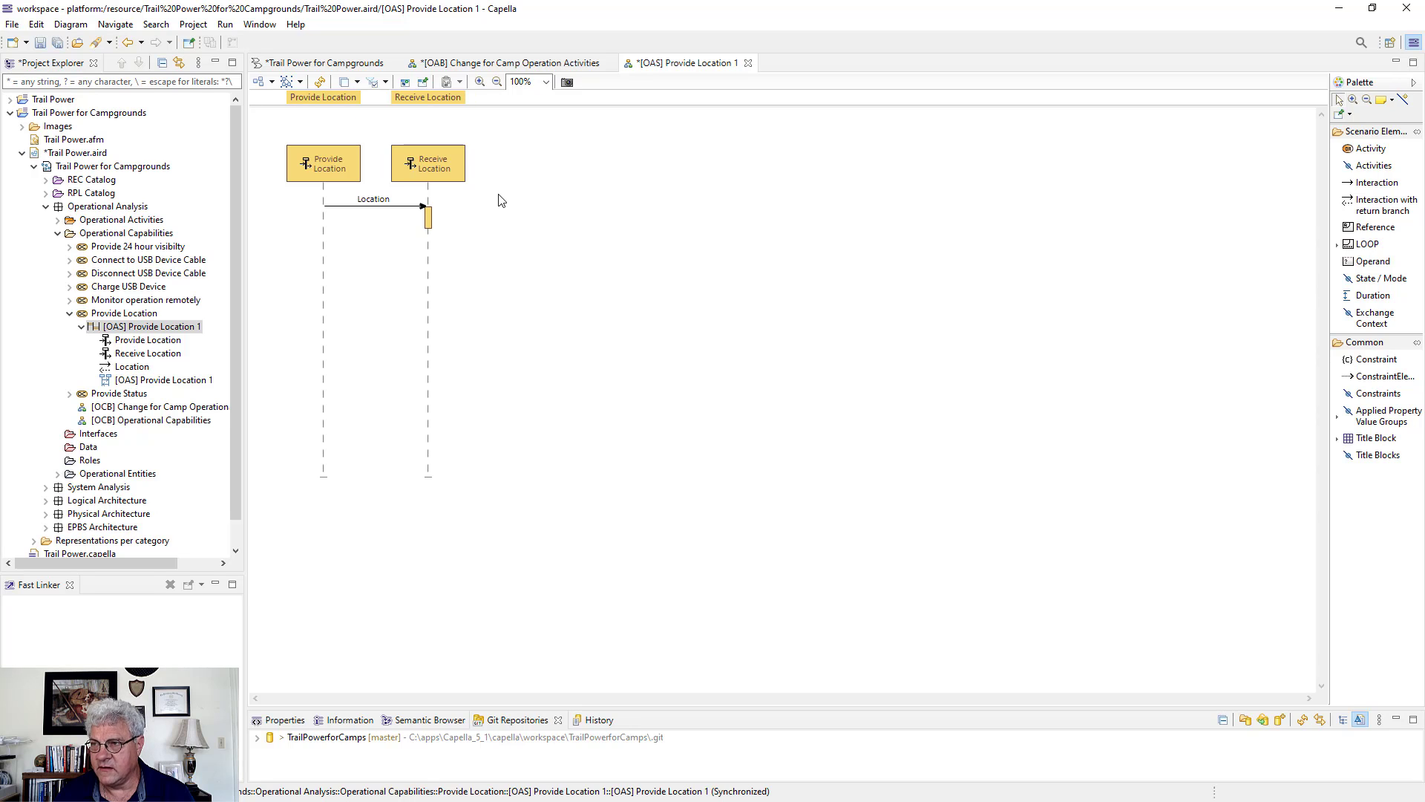
# Close the activity scenario diagram and initialize an operational entity scenario from the [OAS] Provide Location 1 scenario
pyautogui.click(749, 63)
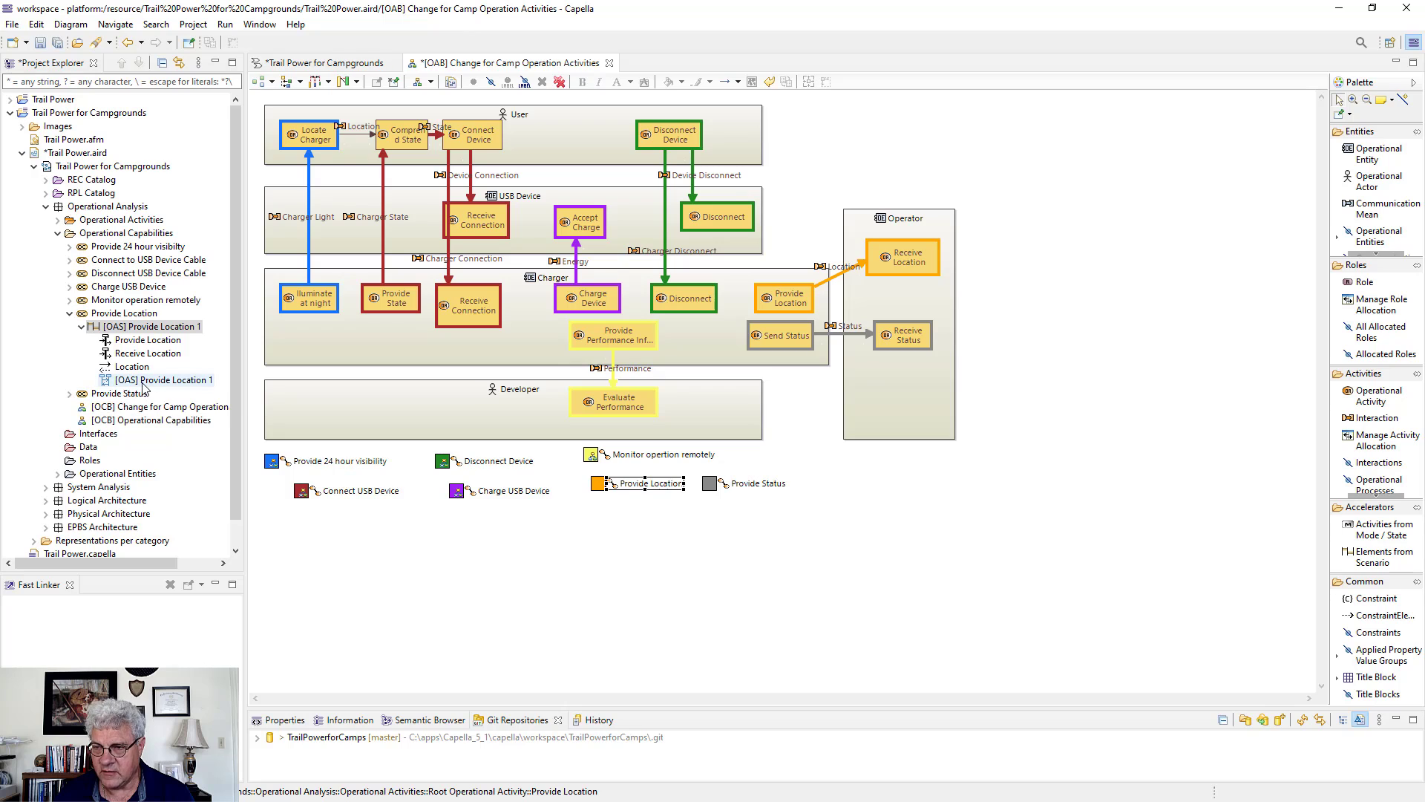
pyautogui.rightClick(111, 332)
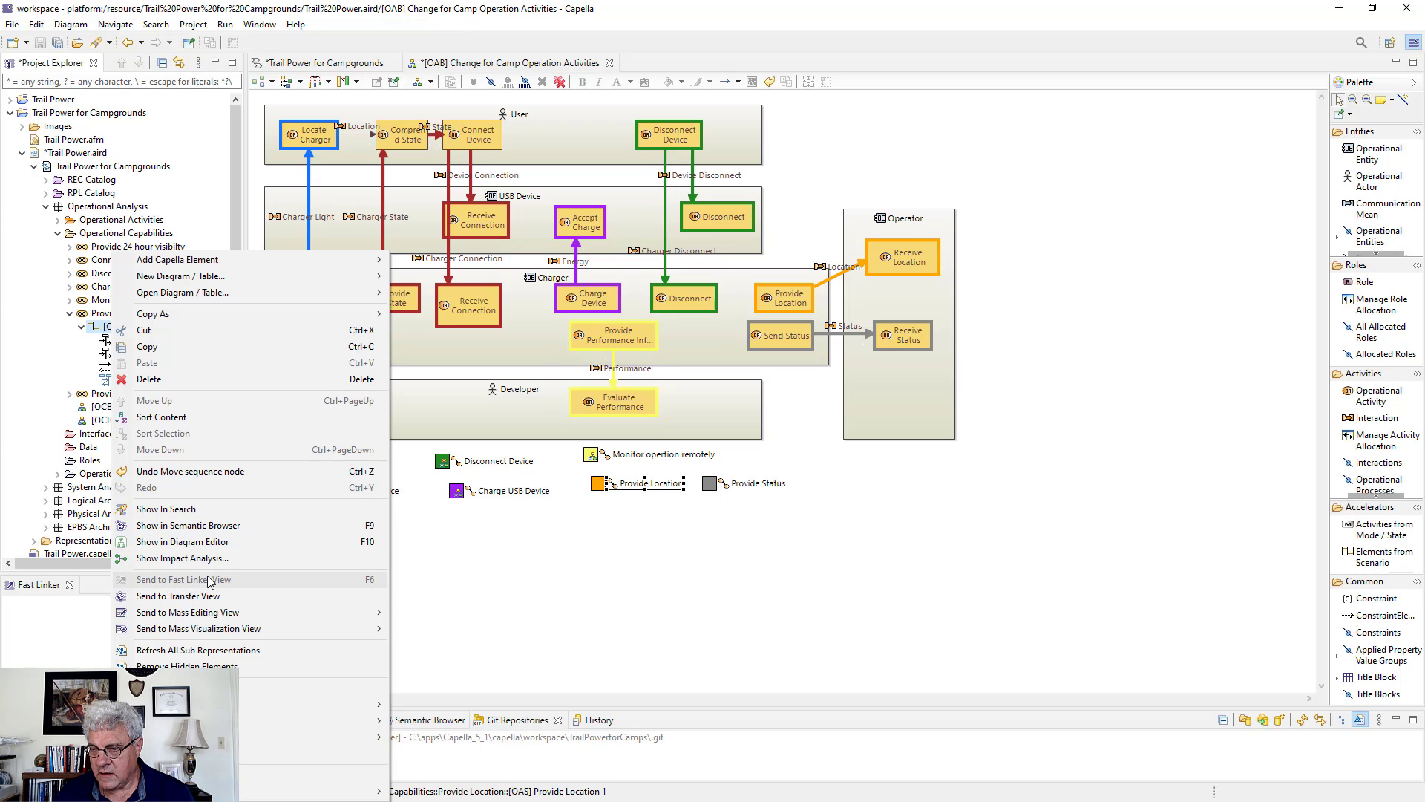
pyautogui.moveTo(270, 719)
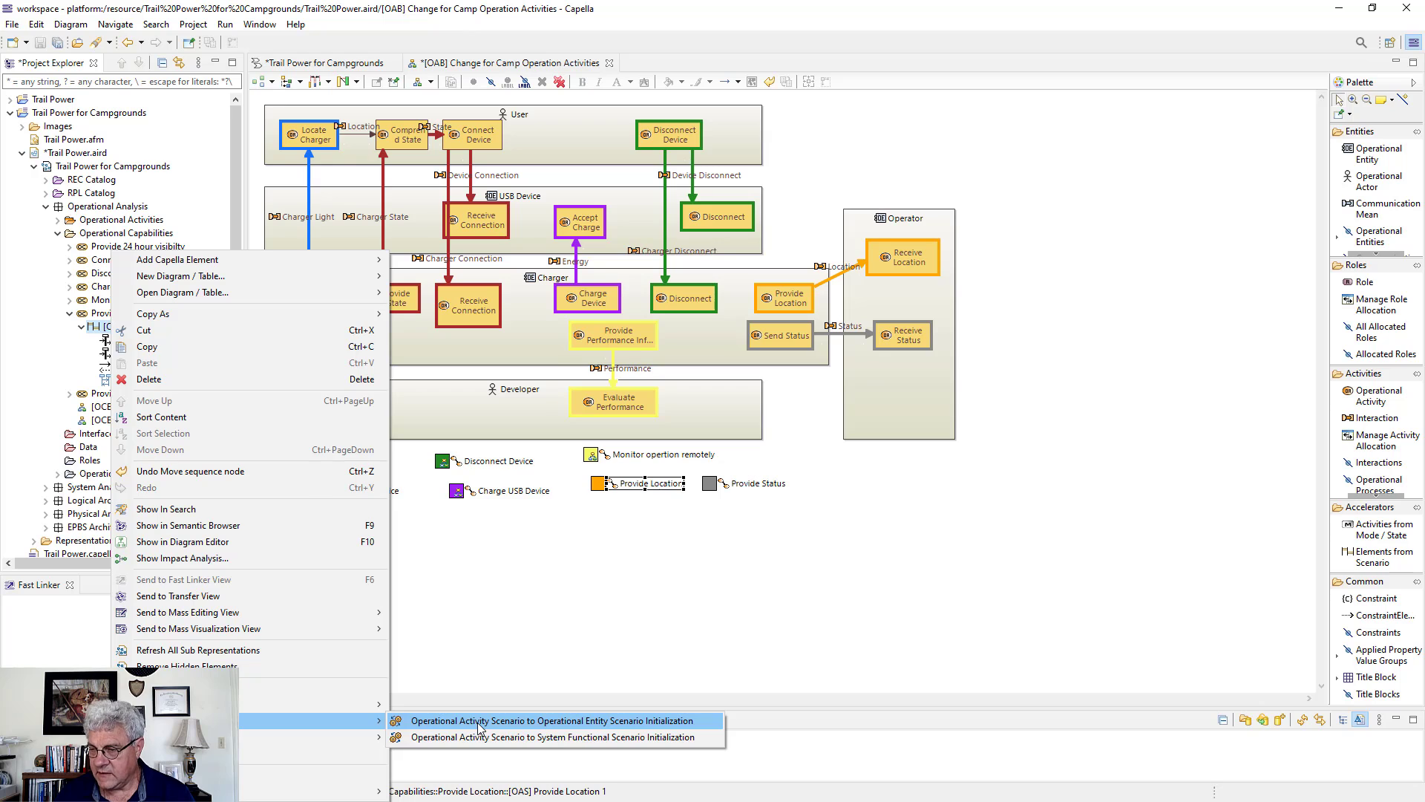
pyautogui.click(478, 722)
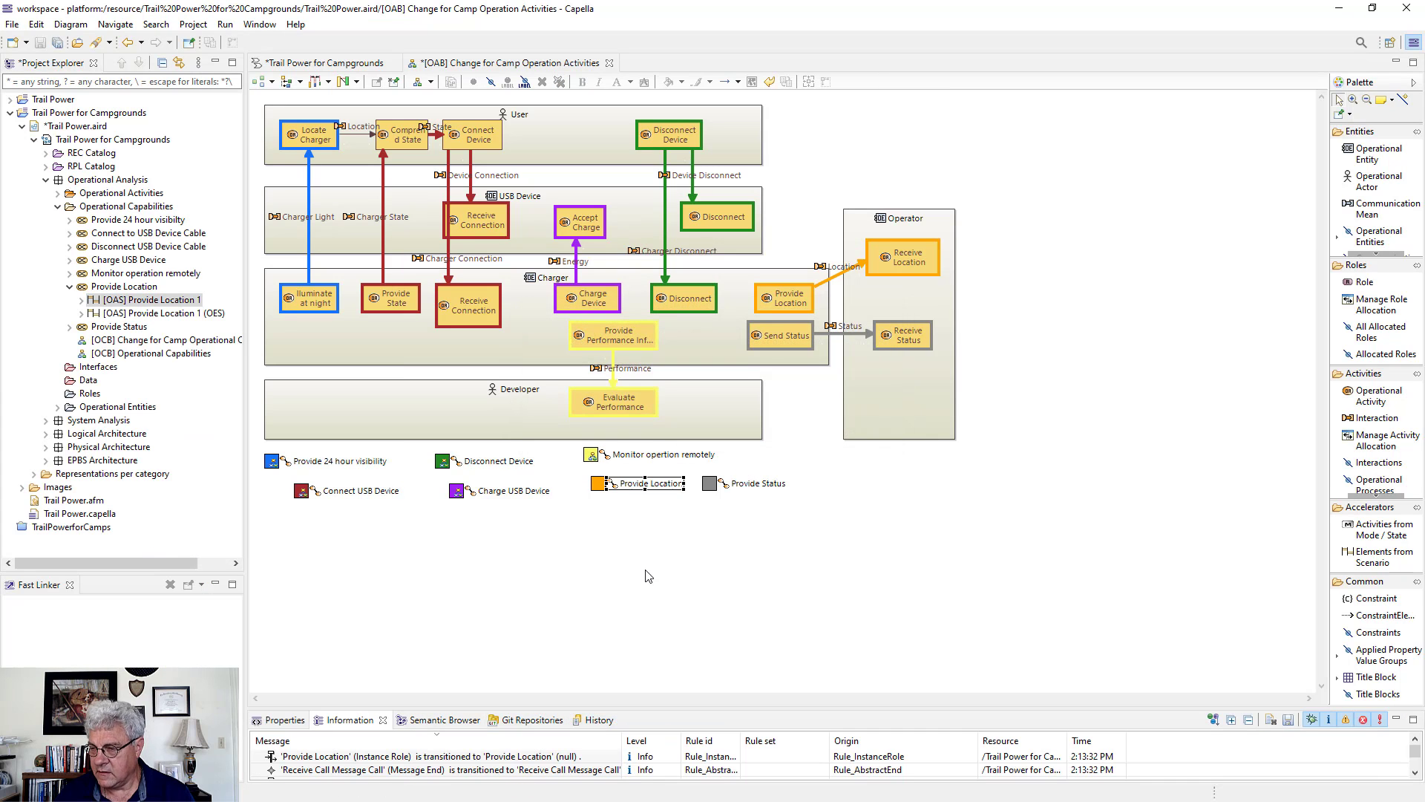
# Create an Entity Scenario diagram for the [OAS] Provide Location 1 (OES) scenario, keeping the default name
pyautogui.rightClick(106, 315)
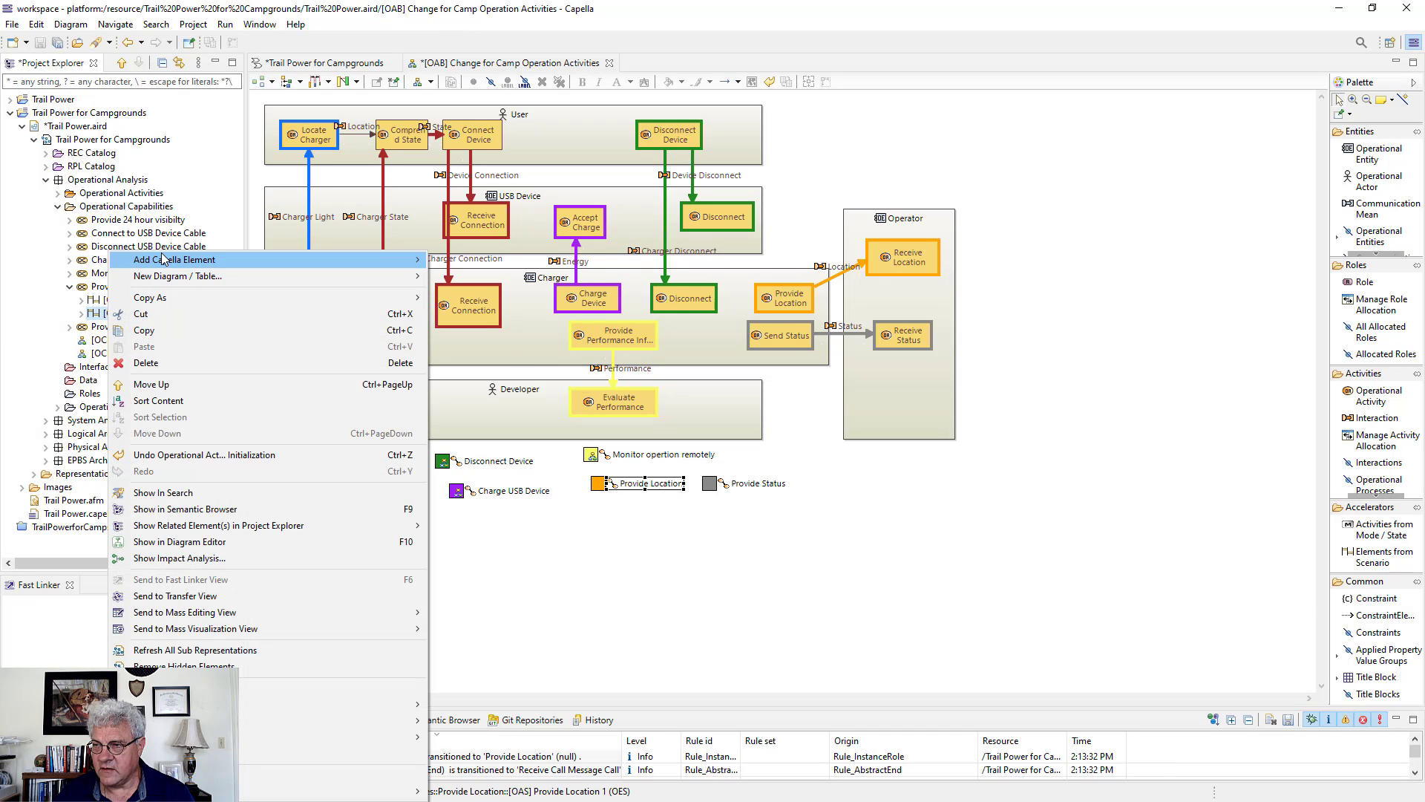
pyautogui.moveTo(163, 277)
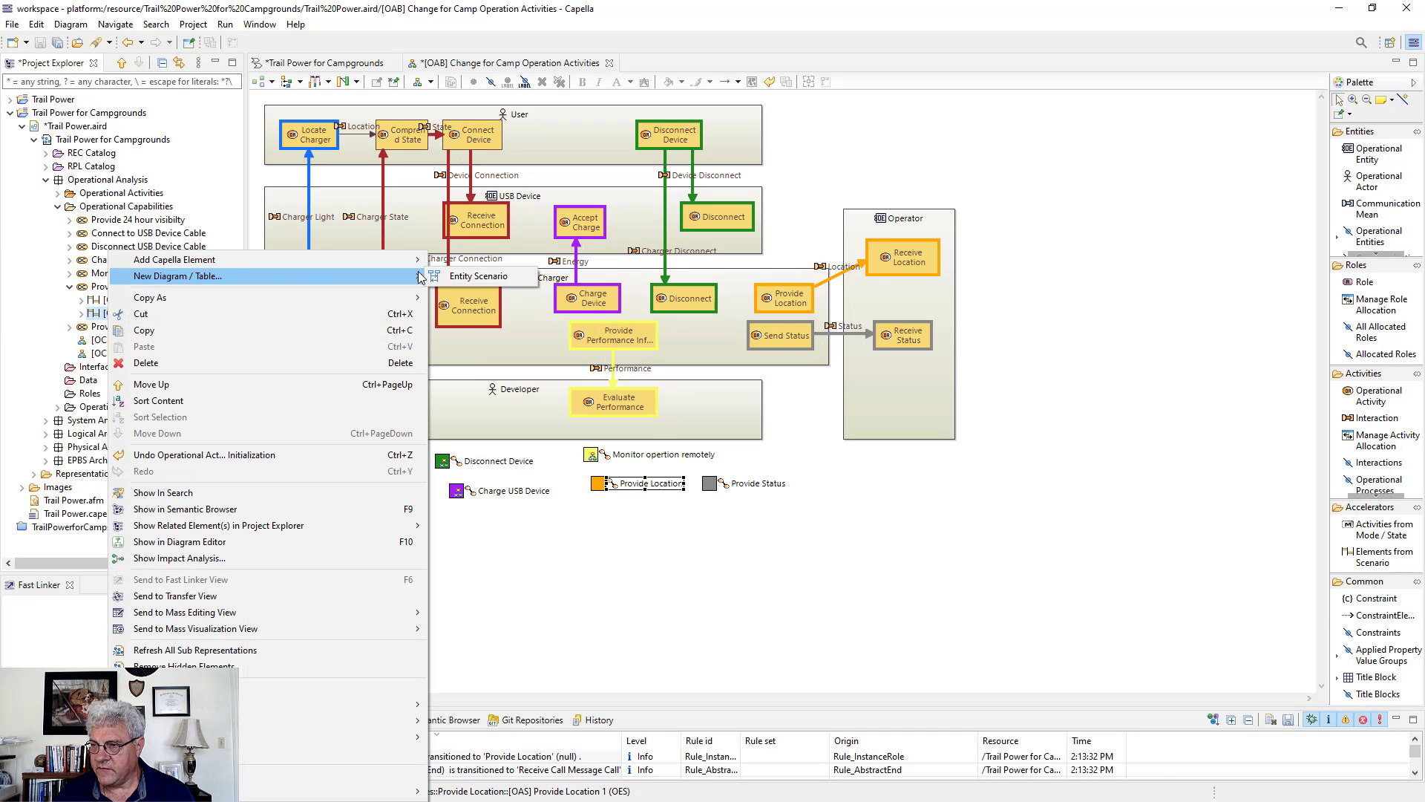
pyautogui.click(506, 275)
pyautogui.click(772, 427)
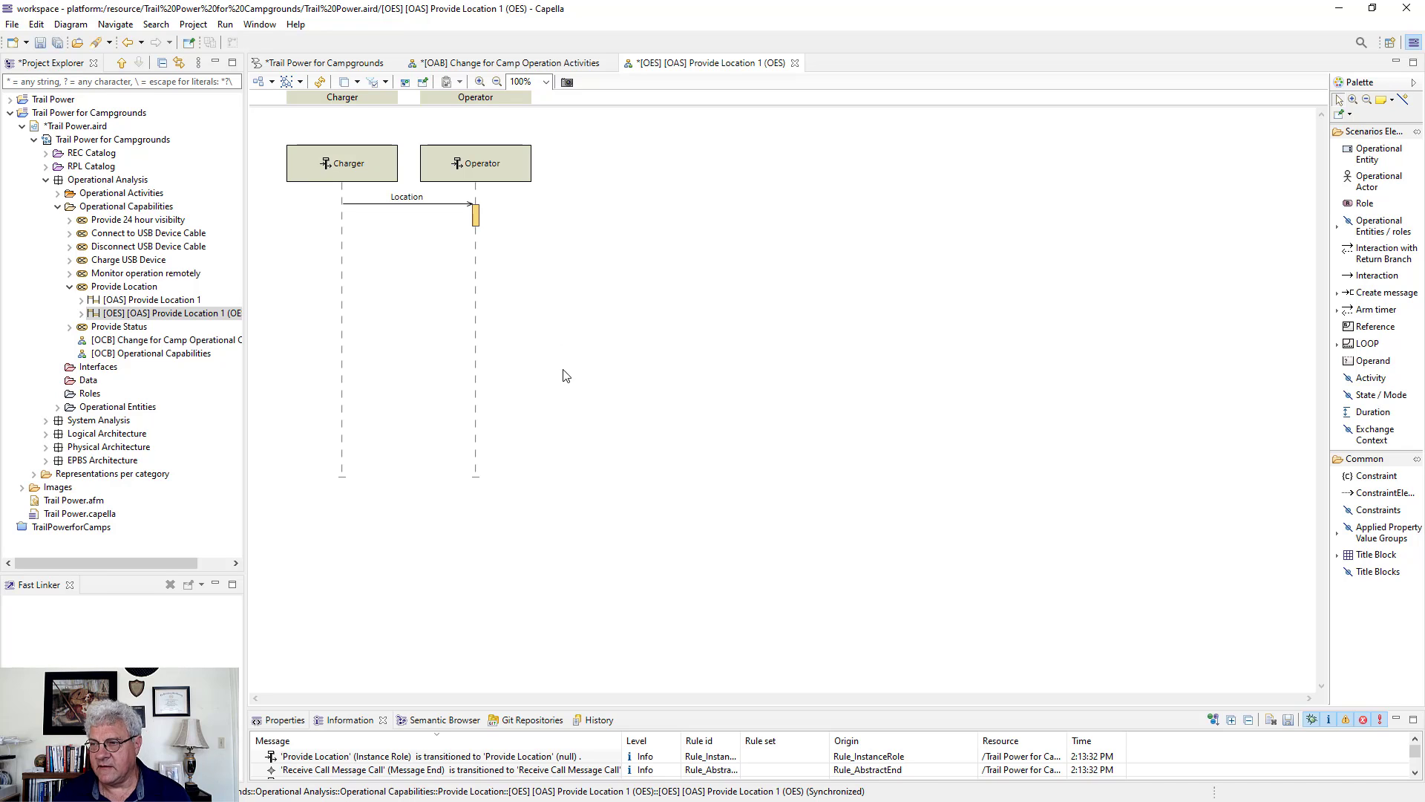
# Close the entity scenario and camp operation activities diagrams, and move the project workflow on to the Physical Architecture phase
pyautogui.click(795, 63)
pyautogui.click(610, 63)
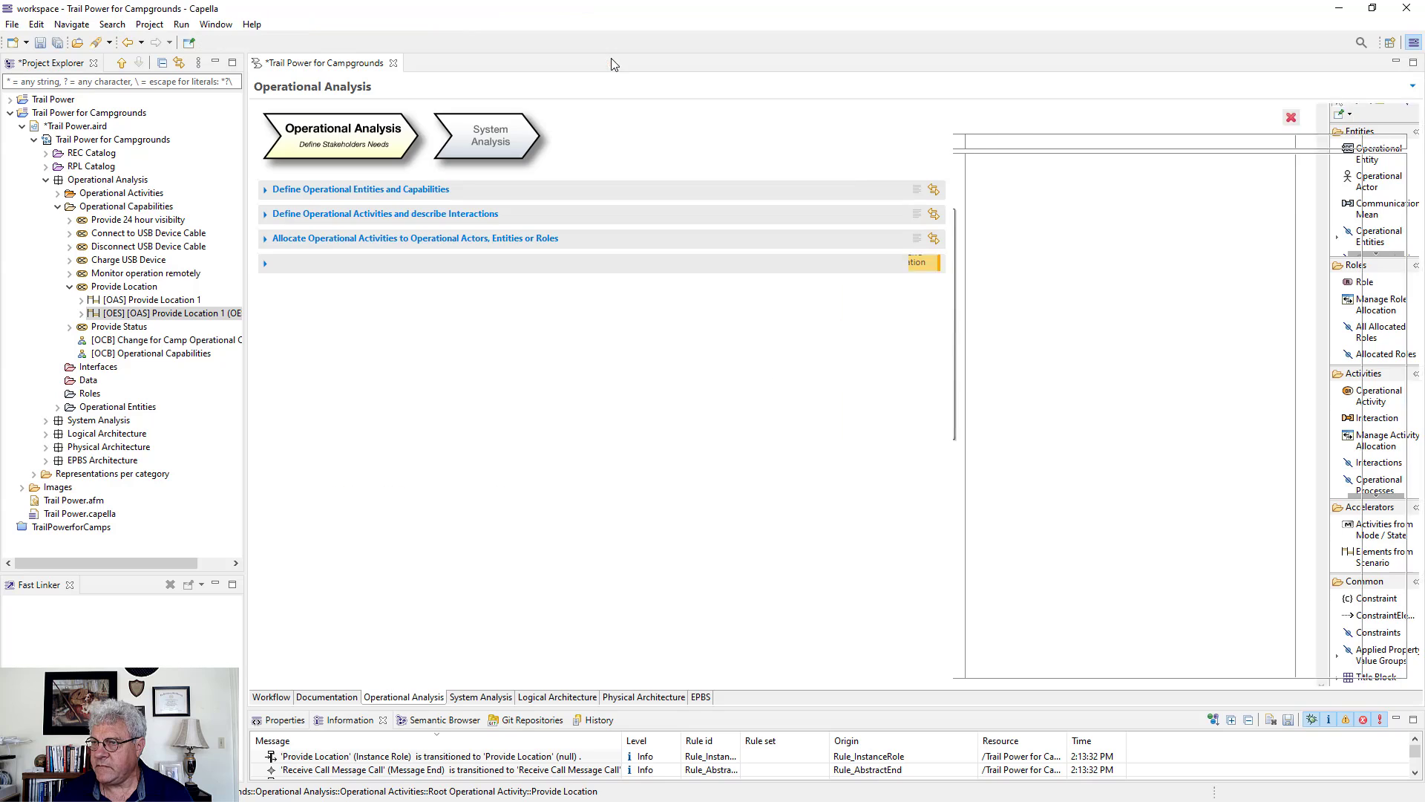
pyautogui.click(553, 139)
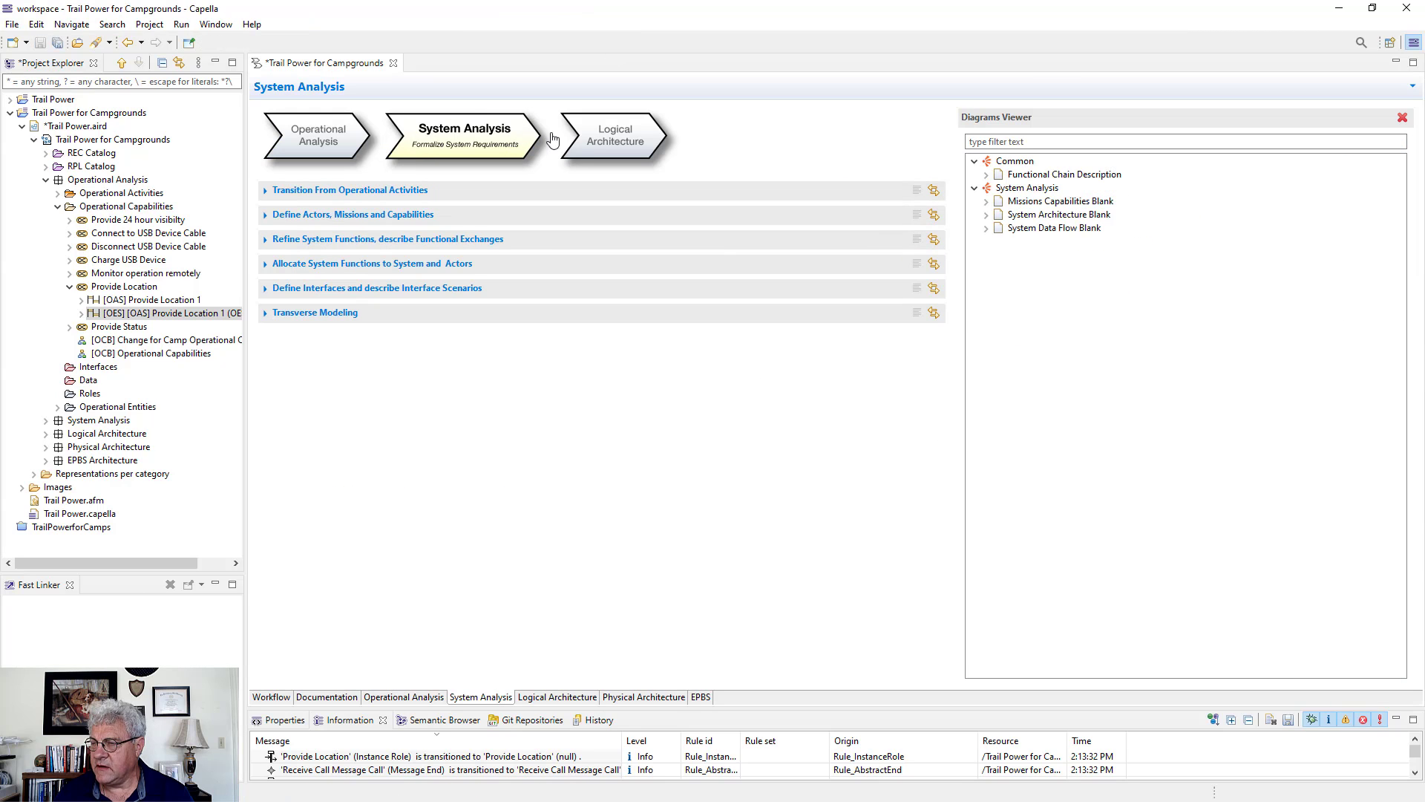
pyautogui.click(612, 137)
pyautogui.click(613, 137)
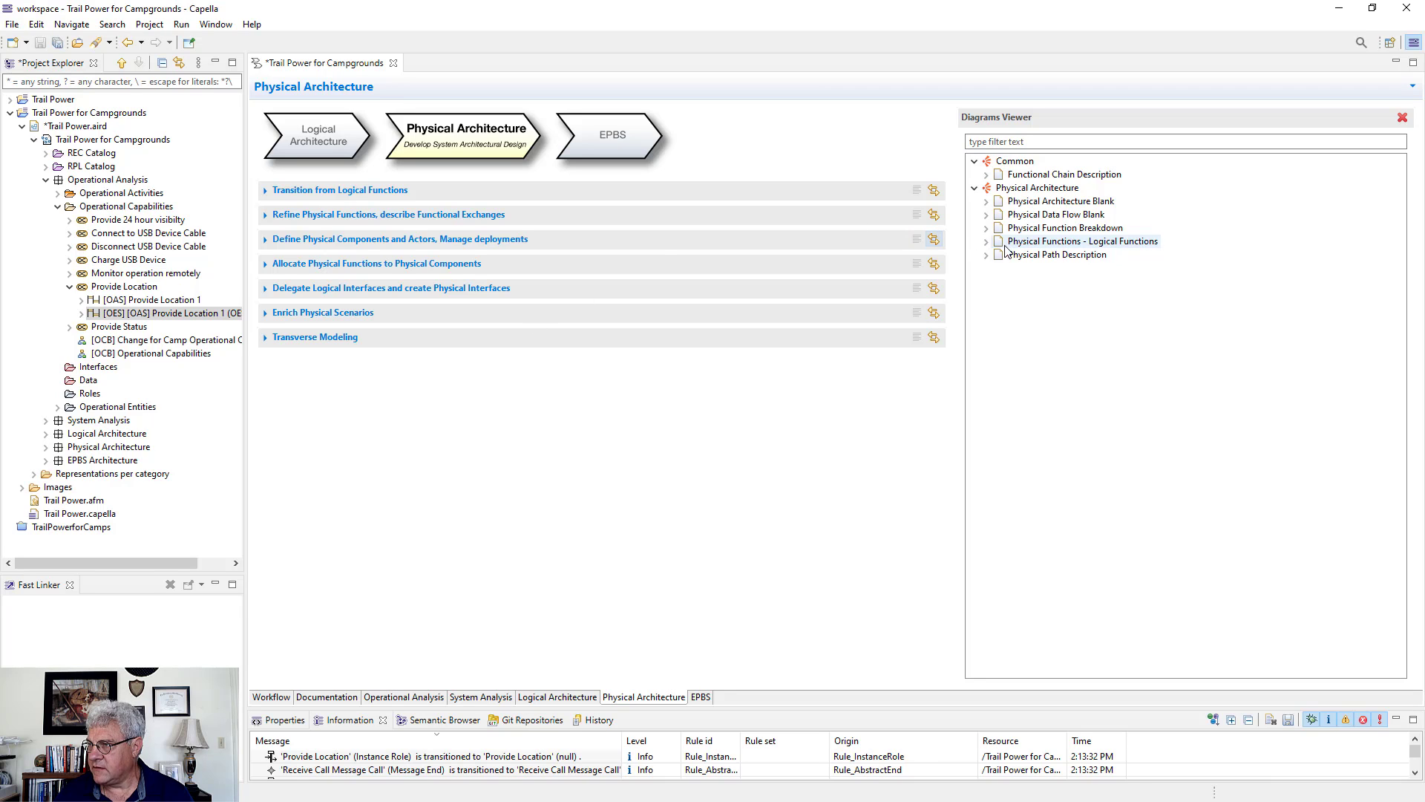
# Open the Physical Architecture Blank diagram "[PAB] Operator Trail Power Physical Nodes w Functions" for a closer look
pyautogui.click(987, 201)
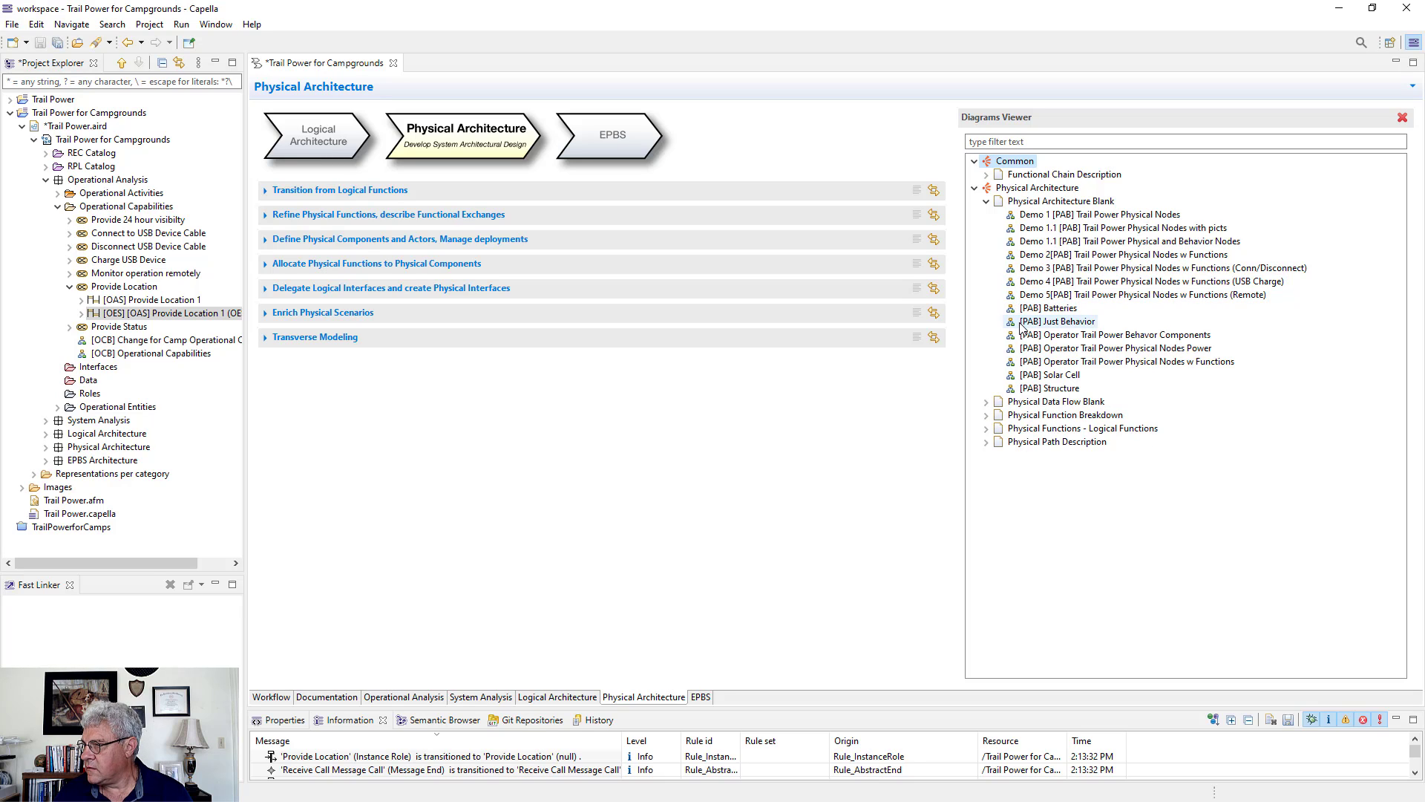
pyautogui.doubleClick(1066, 363)
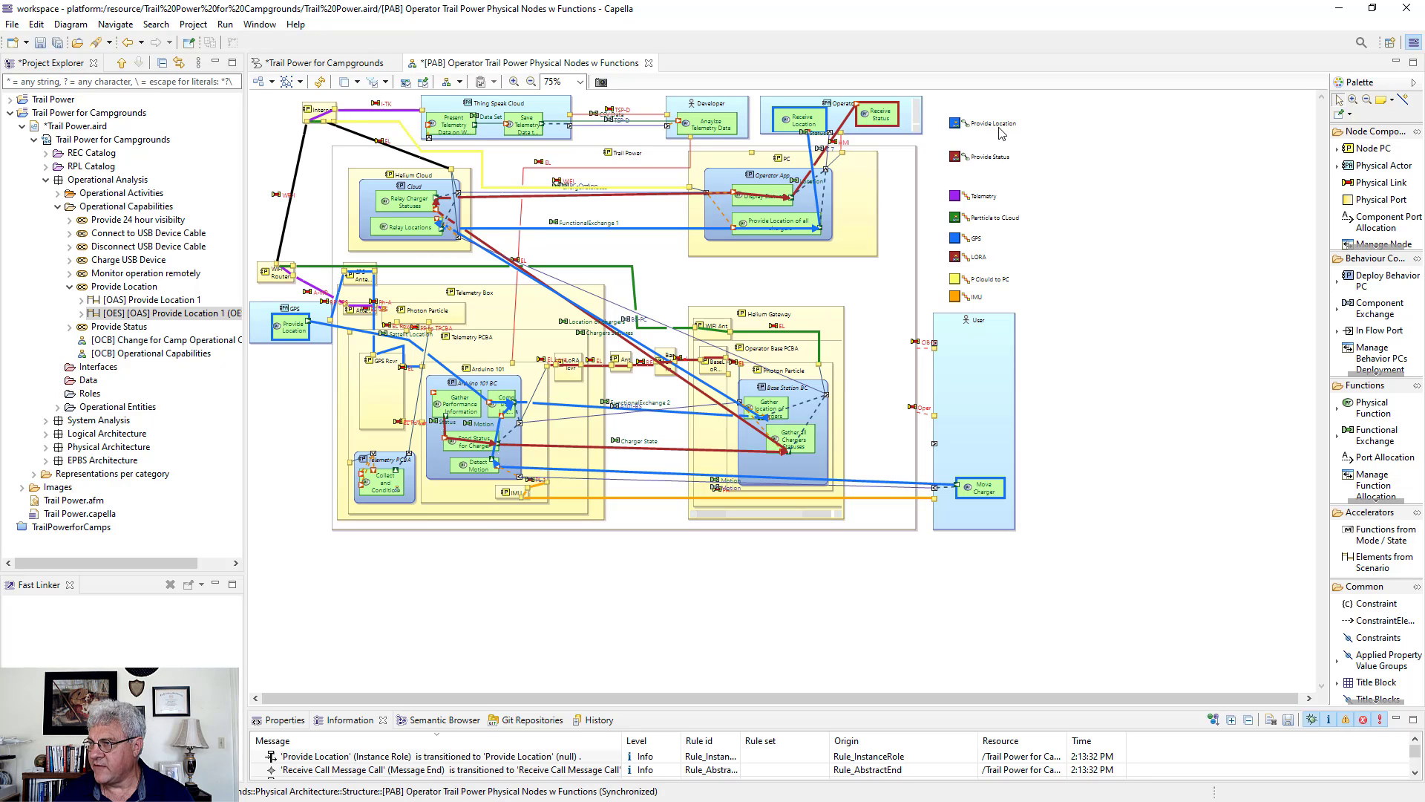
pyautogui.click(513, 81)
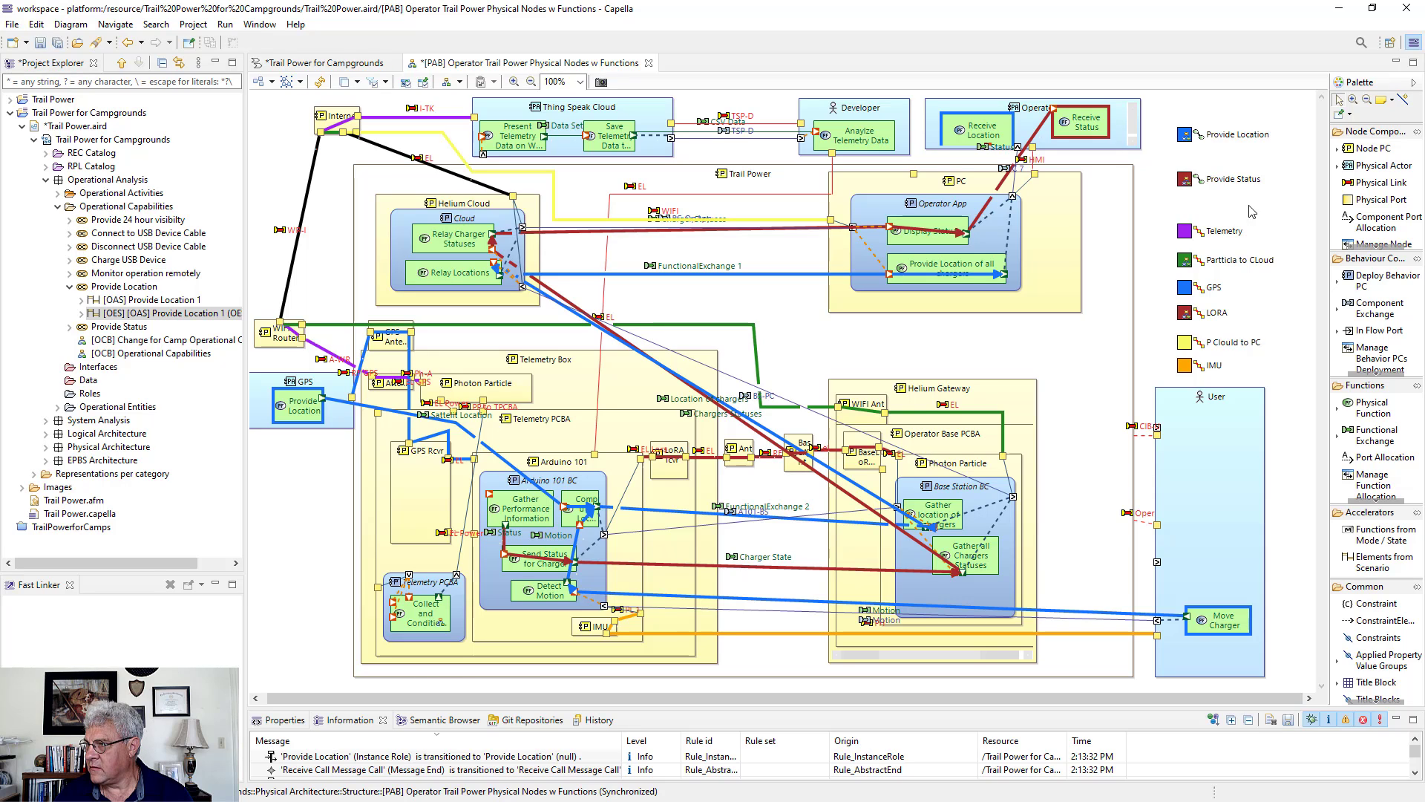
# Nudge the Receive Location function within the Operator actor and initialize a functional scenario from the Provide Location chain under the Provide Location capability
pyautogui.click(991, 141)
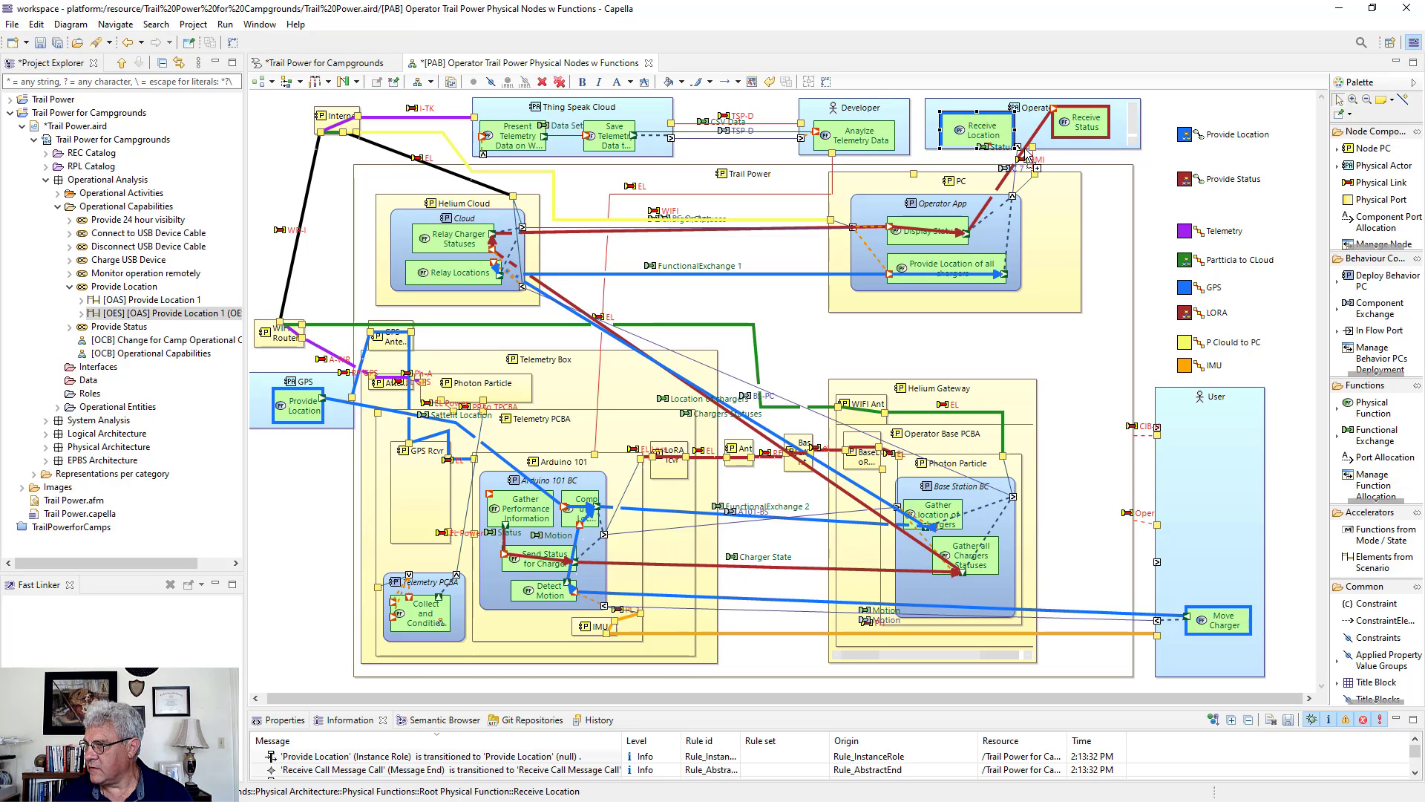
pyautogui.moveTo(1002, 139); pyautogui.dragTo(993, 133)
pyautogui.click(1201, 141)
pyautogui.rightClick(1201, 143)
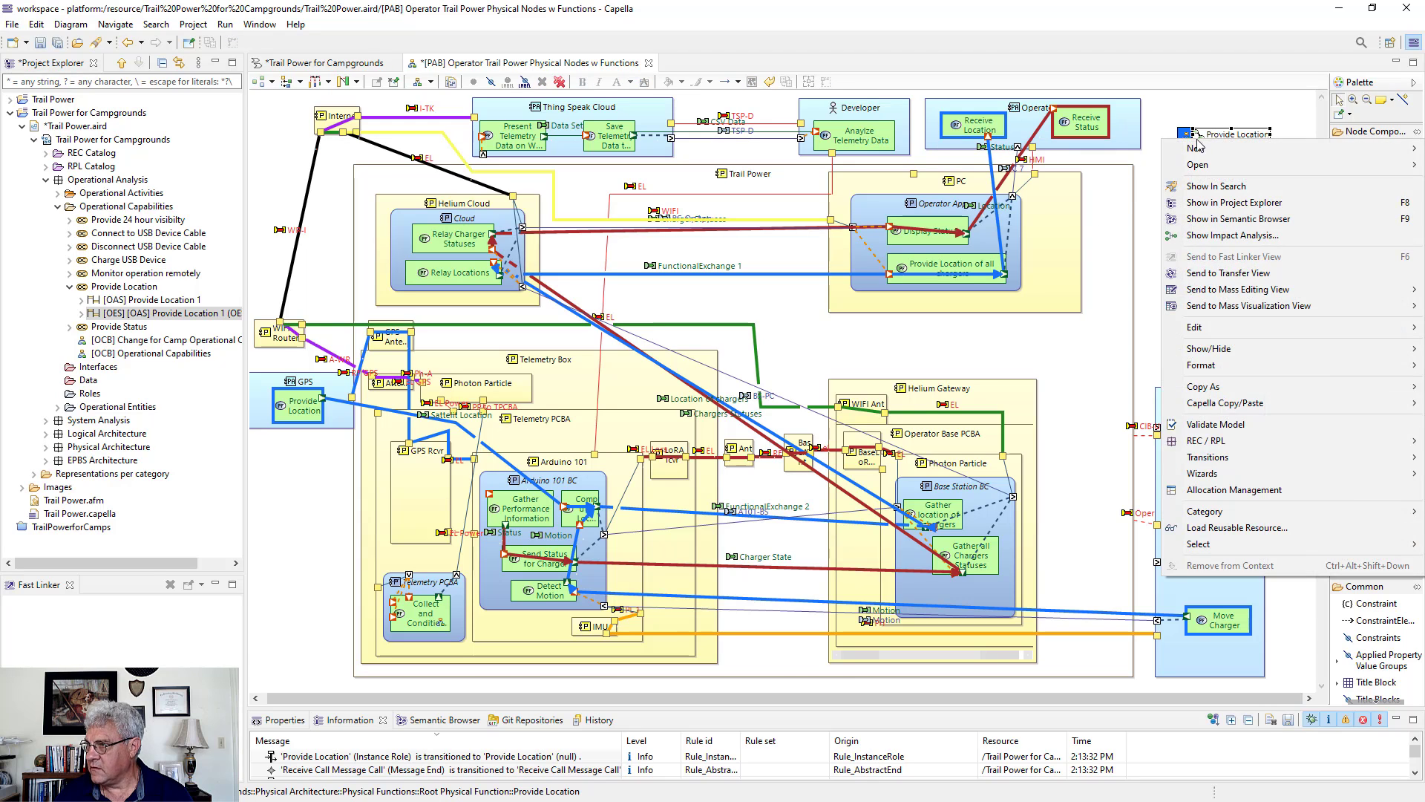
pyautogui.moveTo(1199, 458)
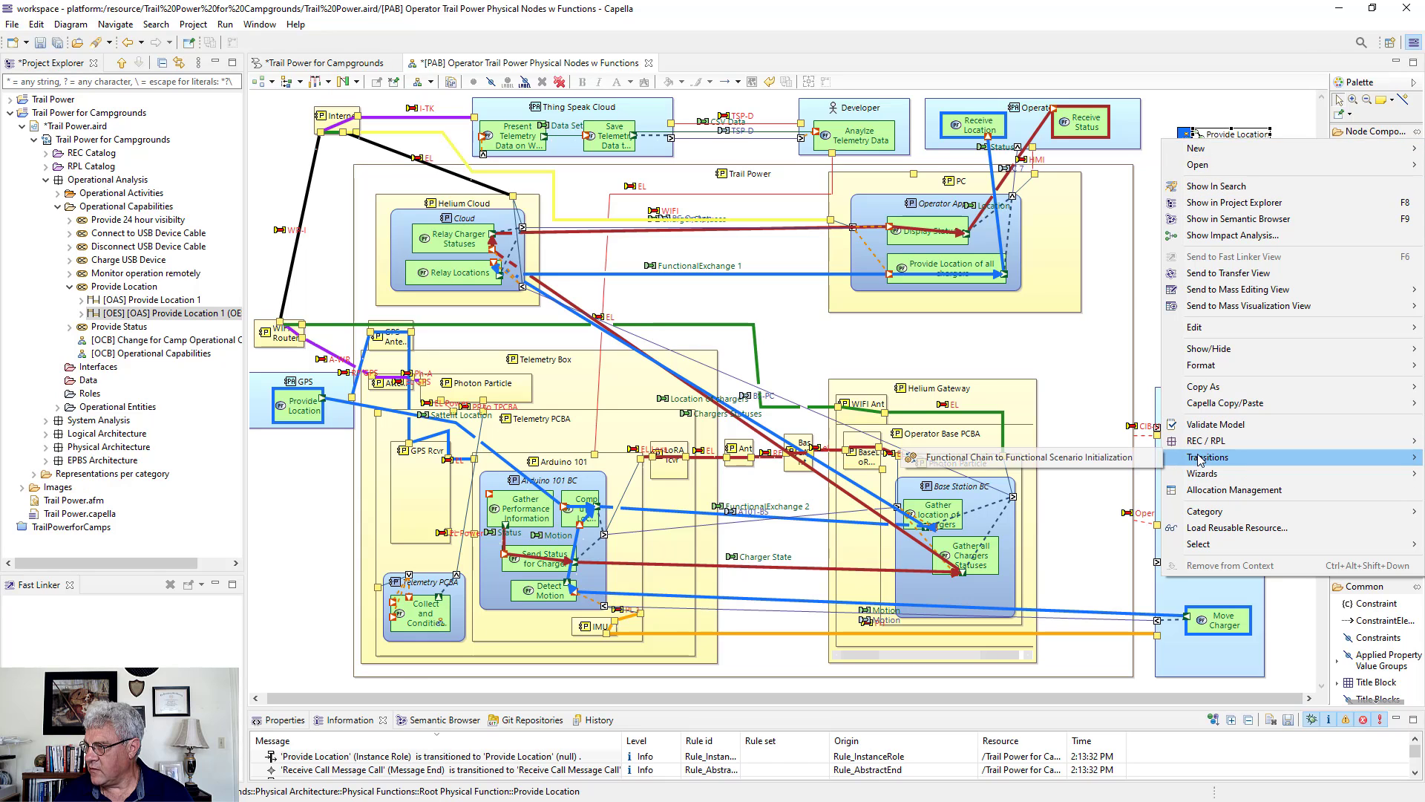
pyautogui.click(1067, 458)
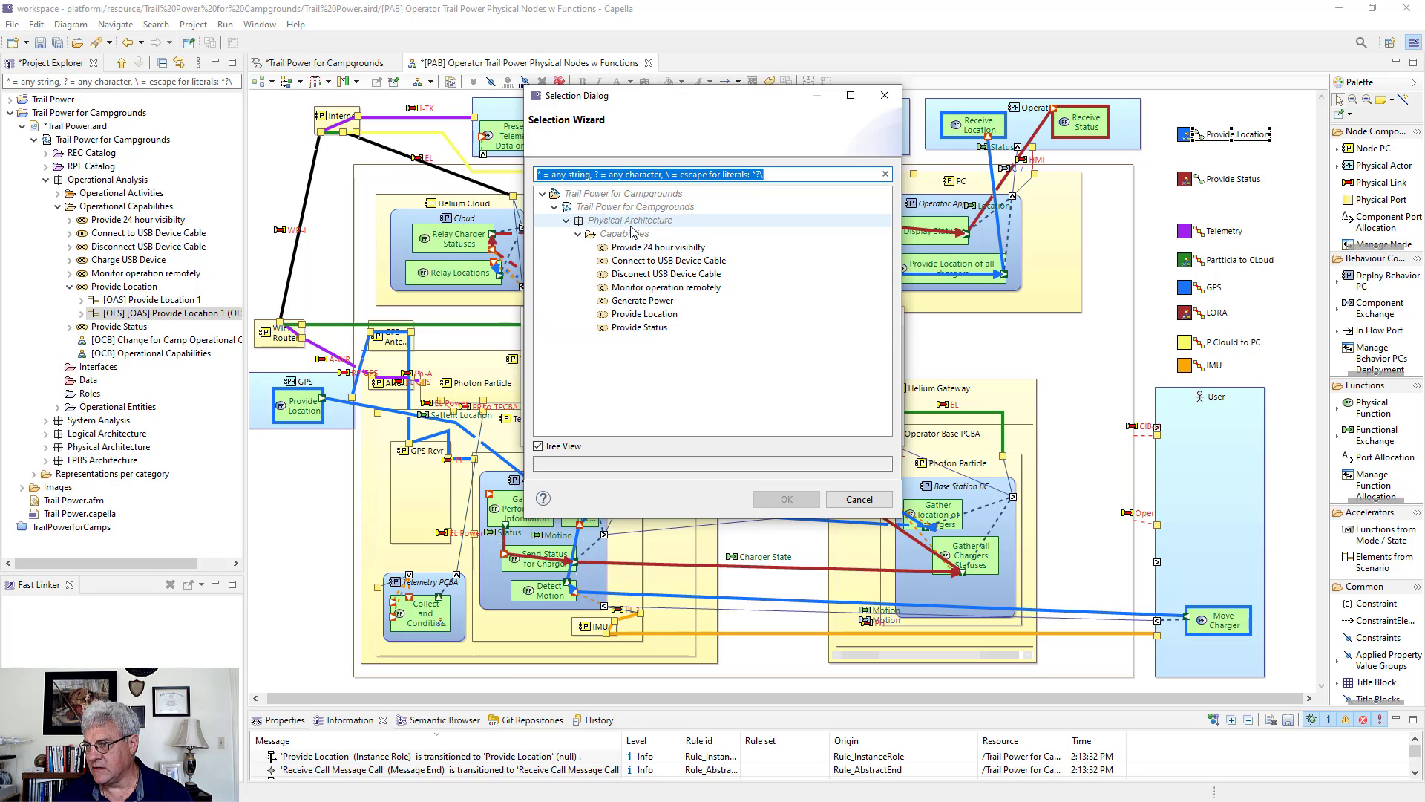
pyautogui.click(644, 314)
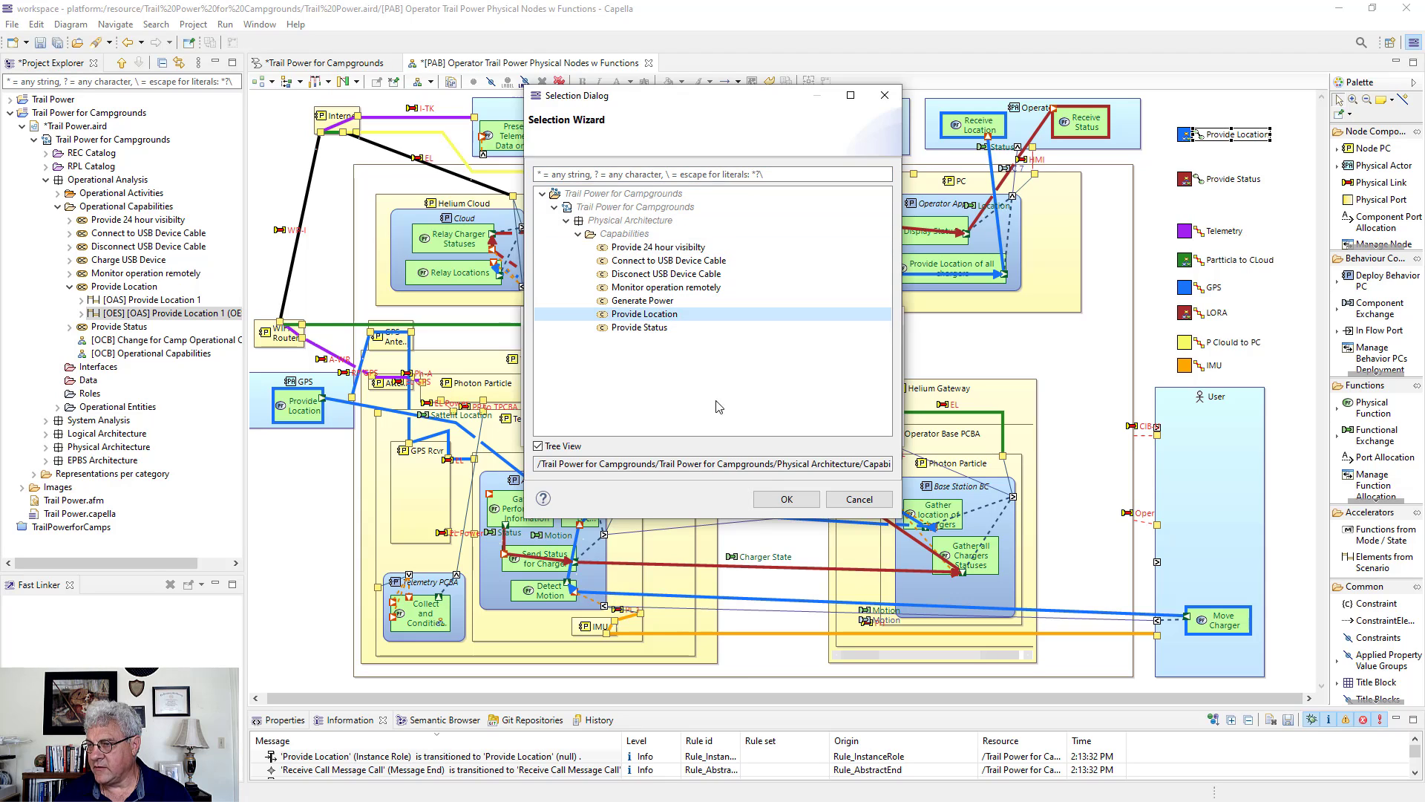
pyautogui.click(787, 502)
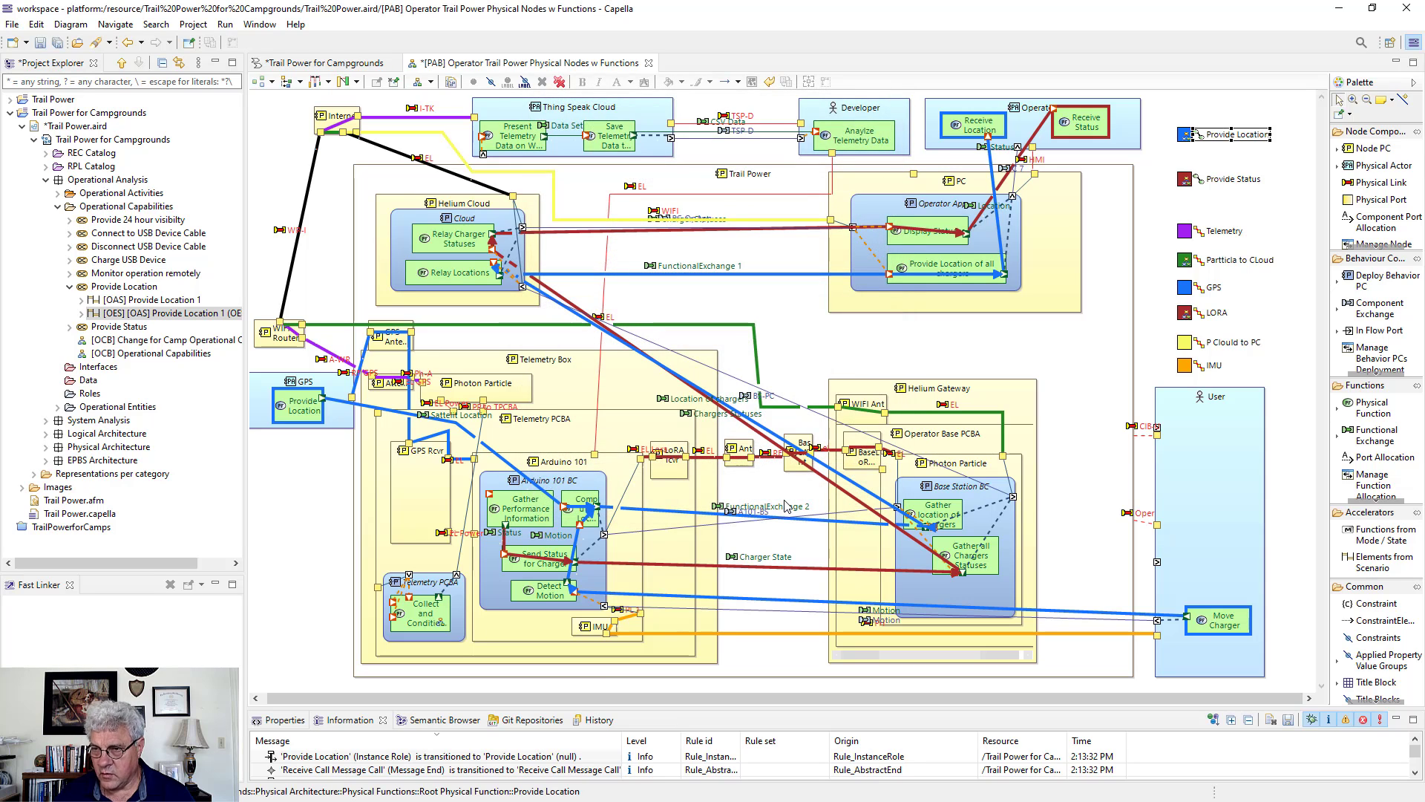
# Look up the Provide Location functional chain's referencing elements and reveal its [FS] Provide Location 1 scenario in the project tree
pyautogui.click(58, 207)
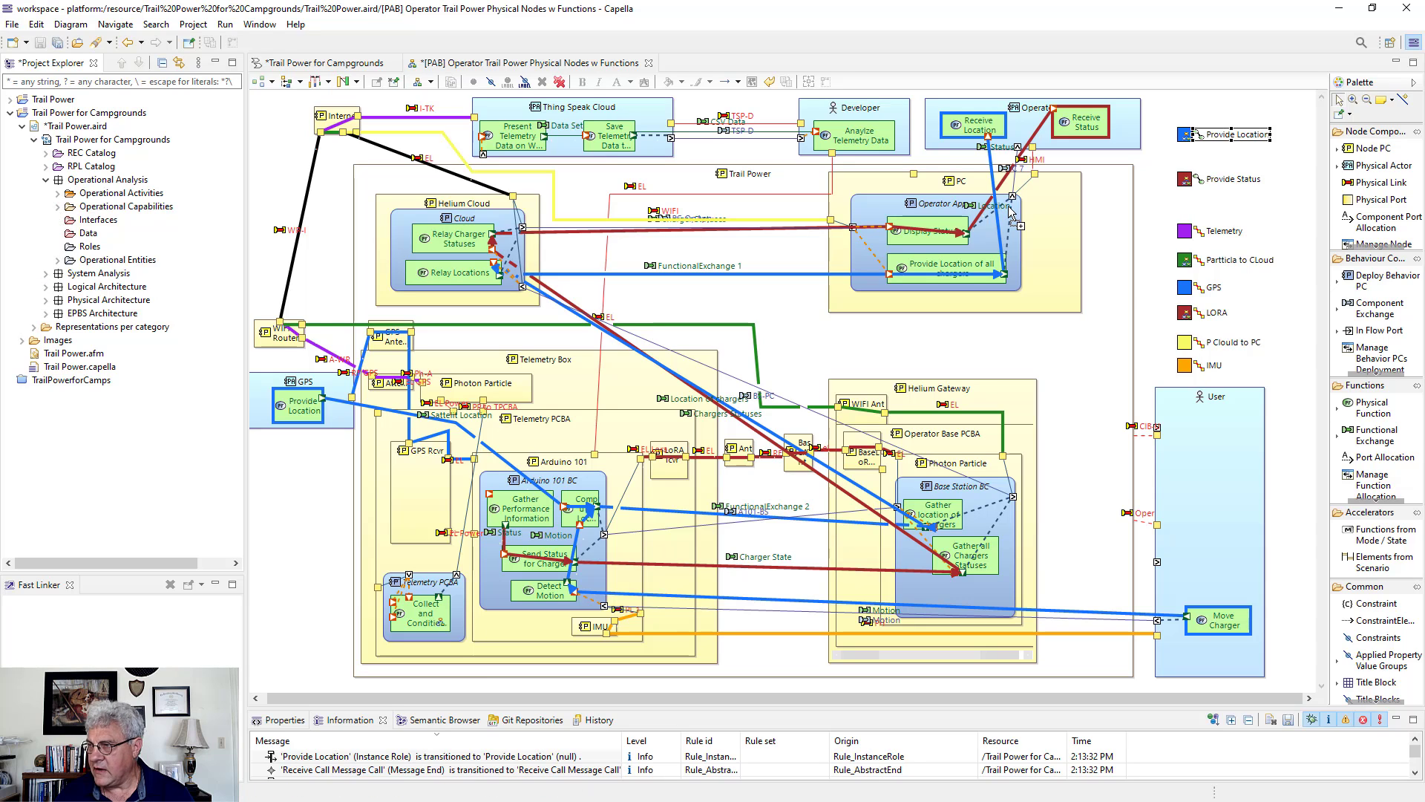
pyautogui.click(1161, 175)
pyautogui.click(1185, 135)
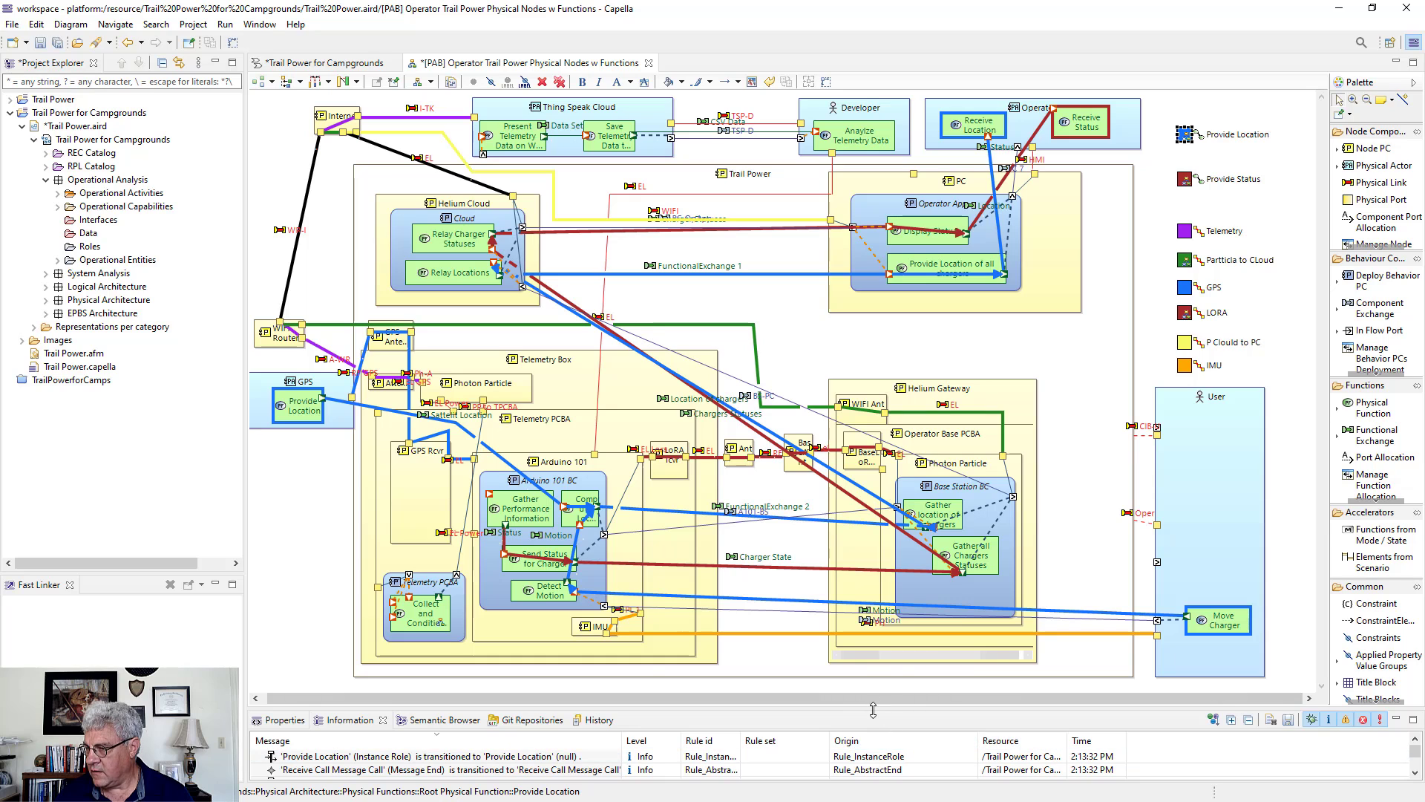
pyautogui.moveTo(872, 704); pyautogui.dragTo(872, 385)
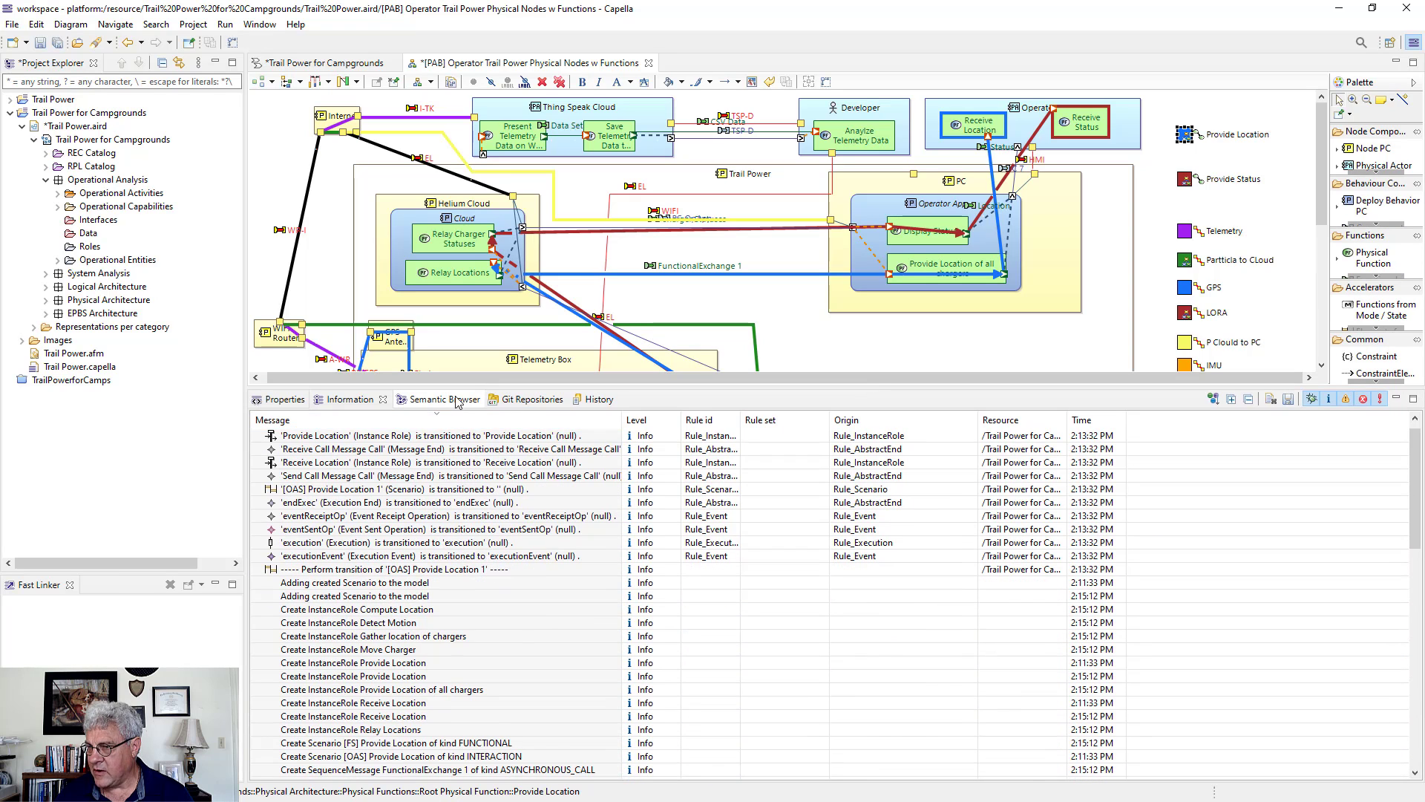
pyautogui.click(455, 399)
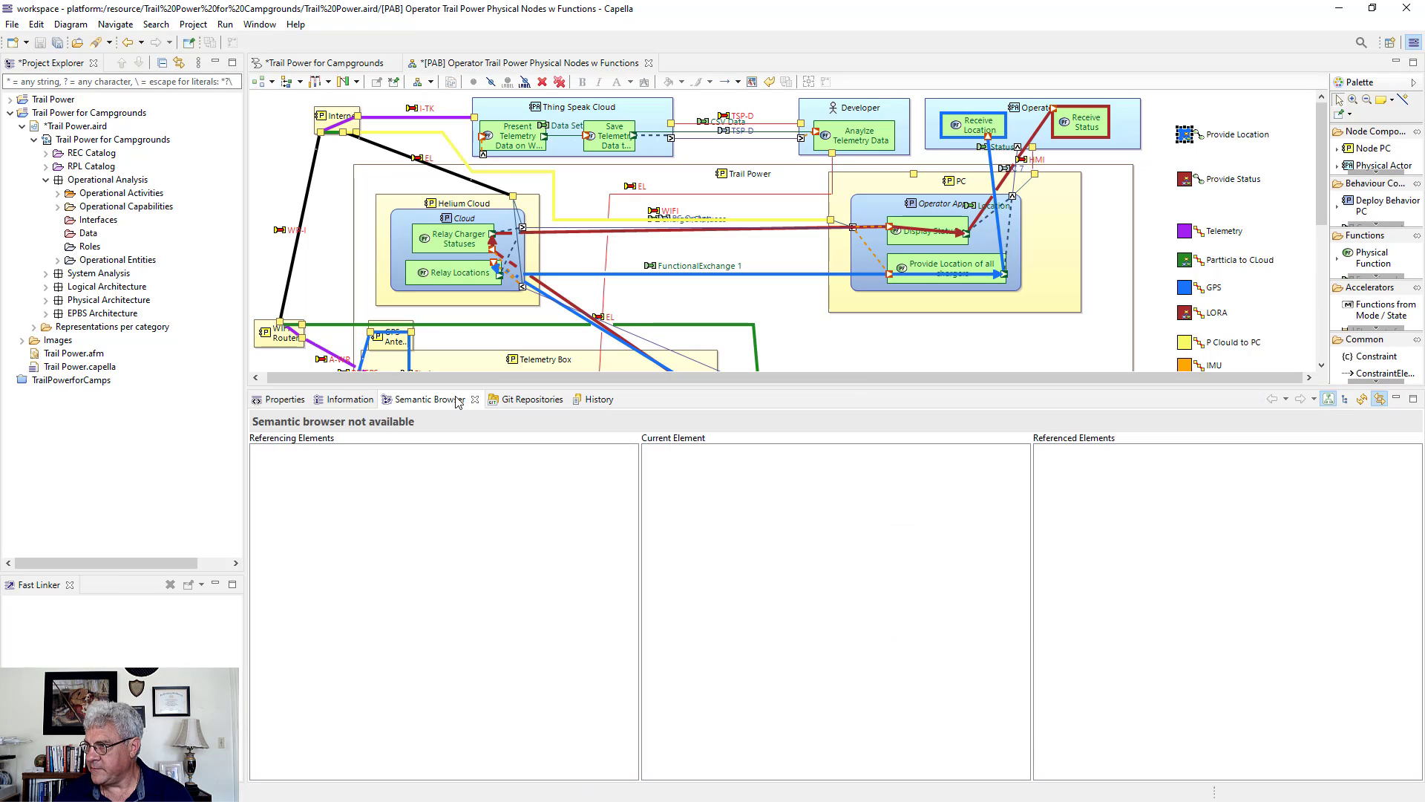
pyautogui.click(1210, 140)
pyautogui.click(1209, 138)
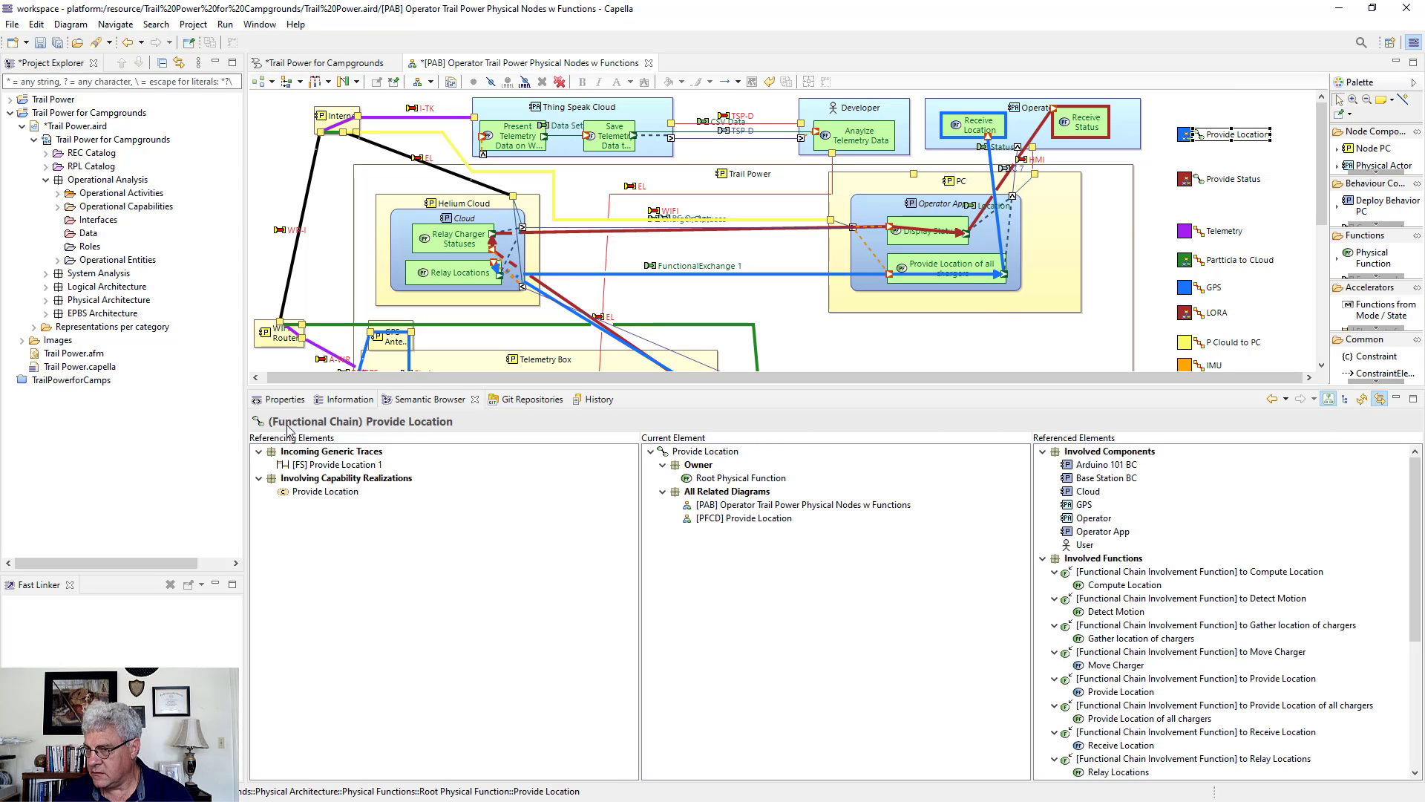
pyautogui.rightClick(291, 471)
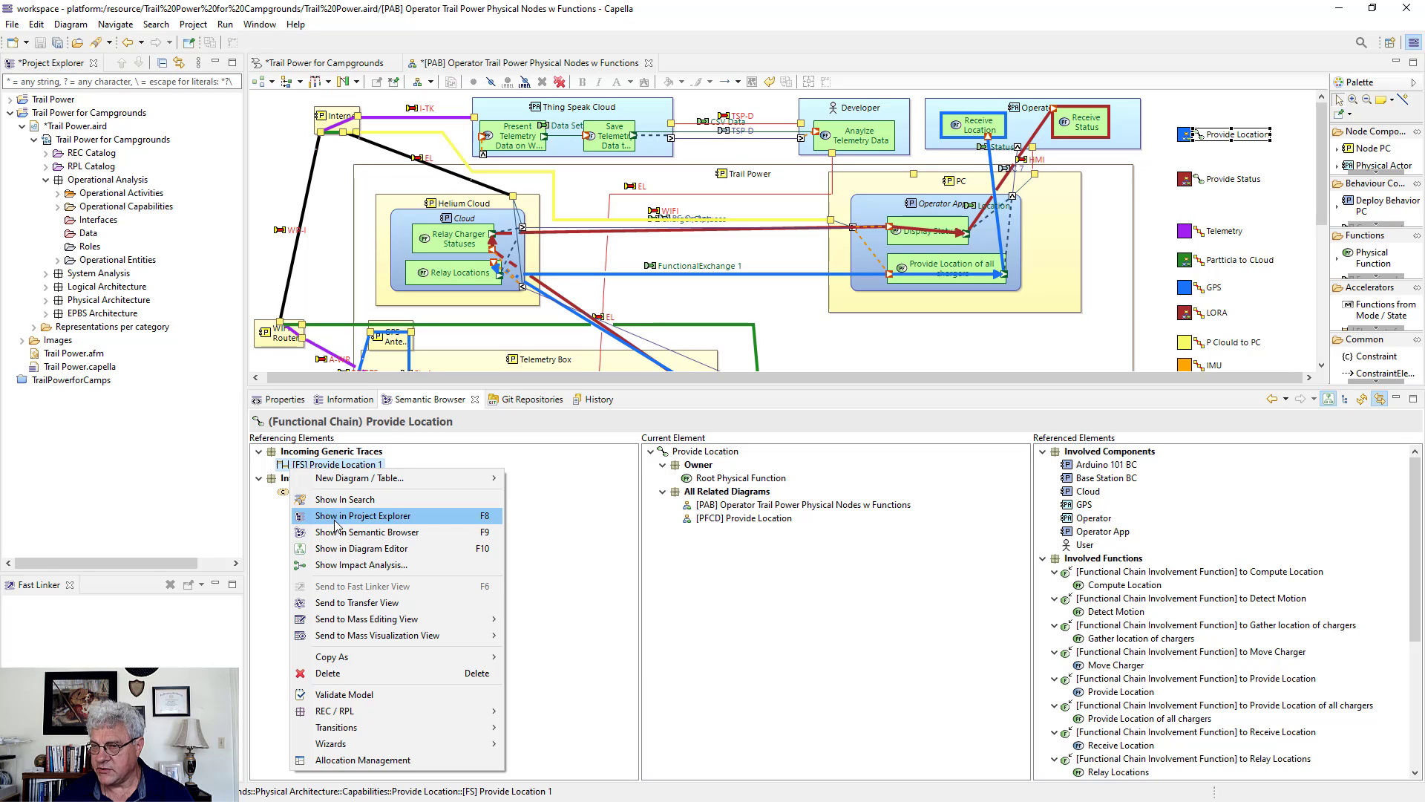
pyautogui.click(323, 515)
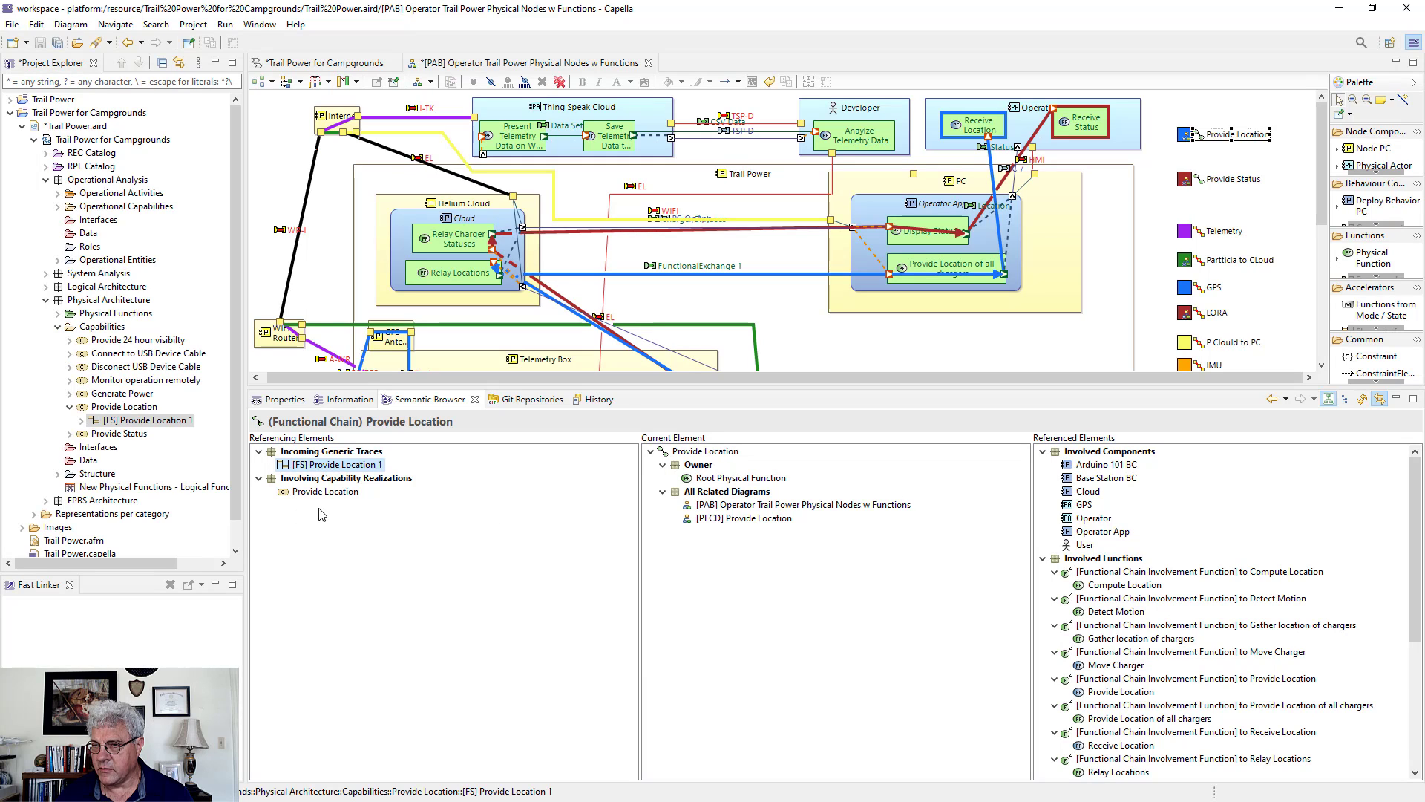
# Create a Function Scenario diagram for [FS] Provide Location 1, keeping the default name, and enlarge the diagram area
pyautogui.rightClick(113, 420)
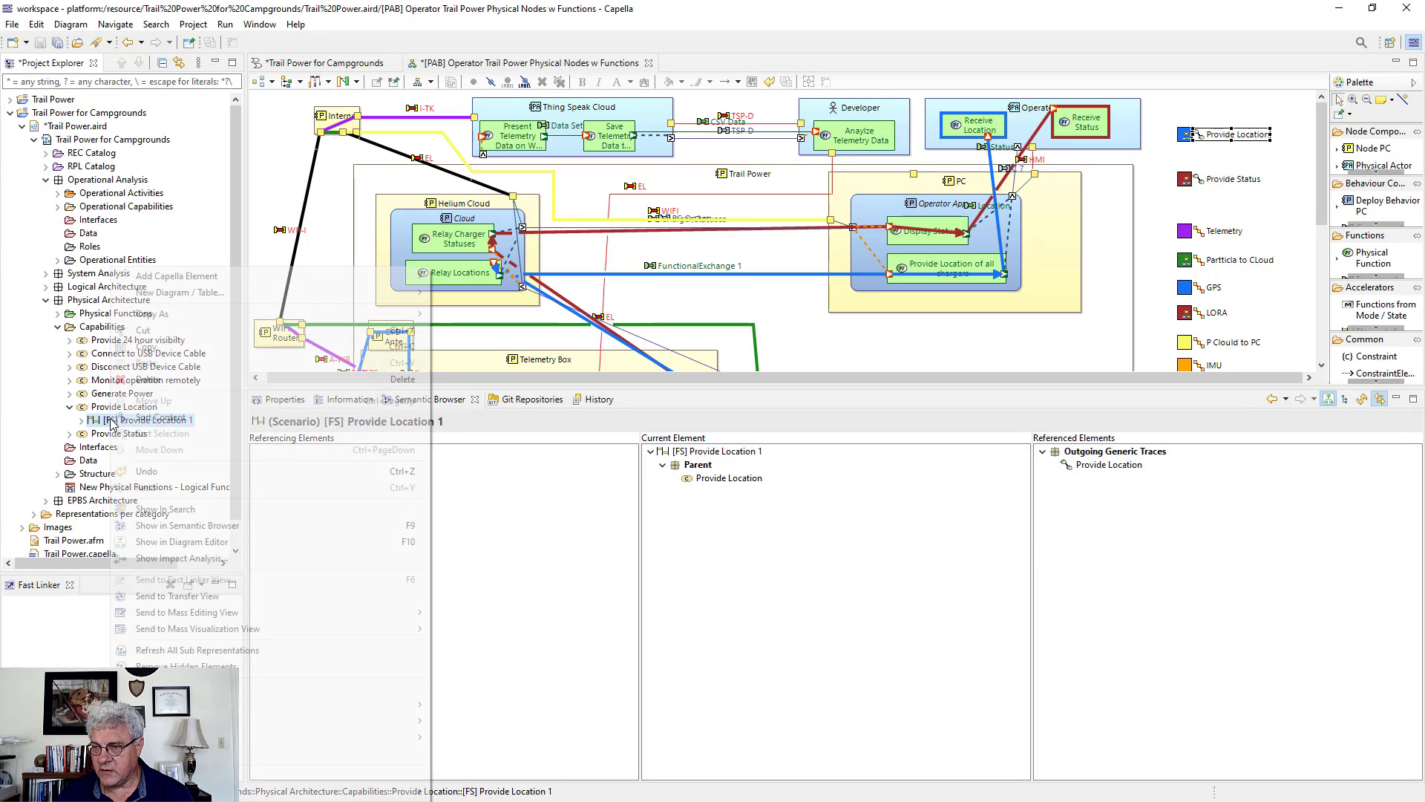
pyautogui.moveTo(178, 295)
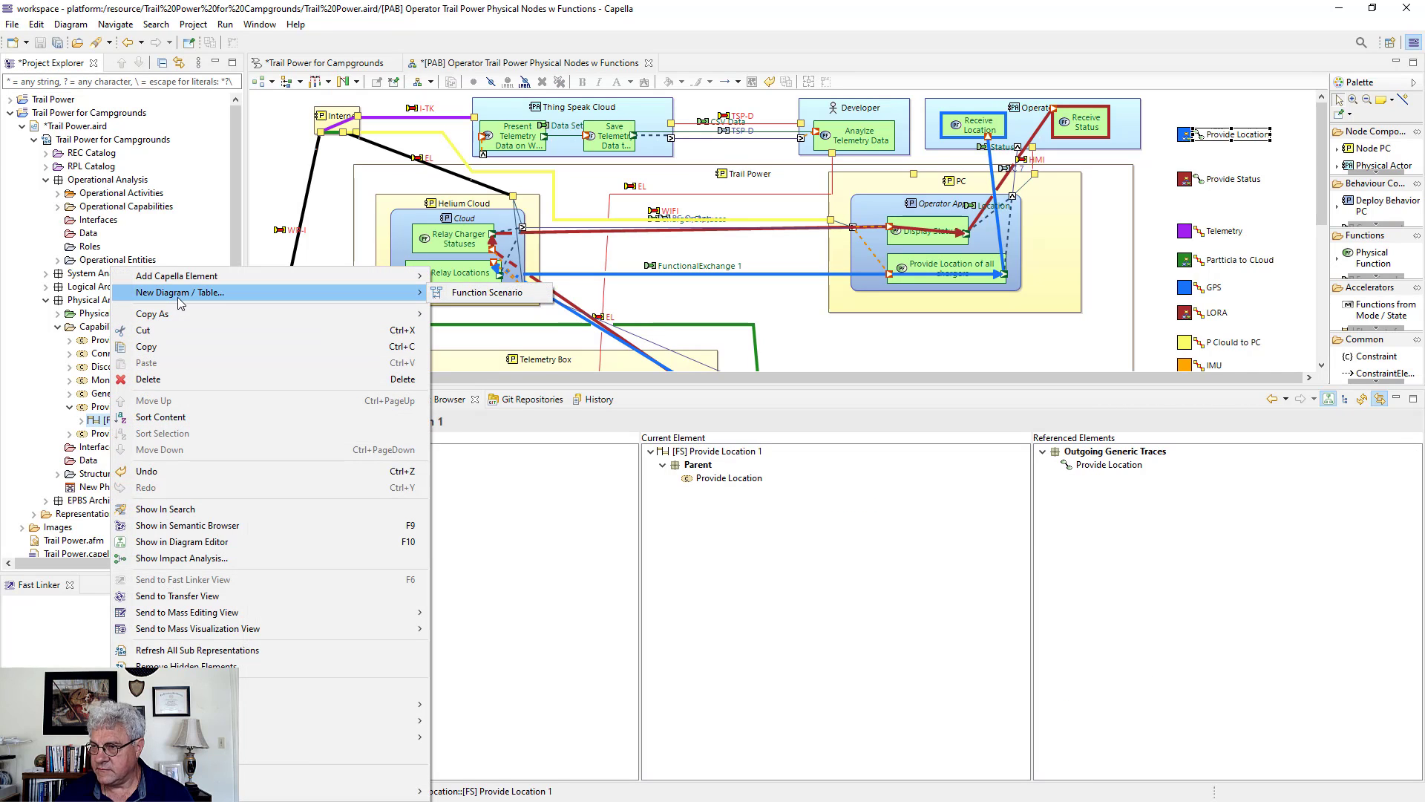
pyautogui.click(487, 293)
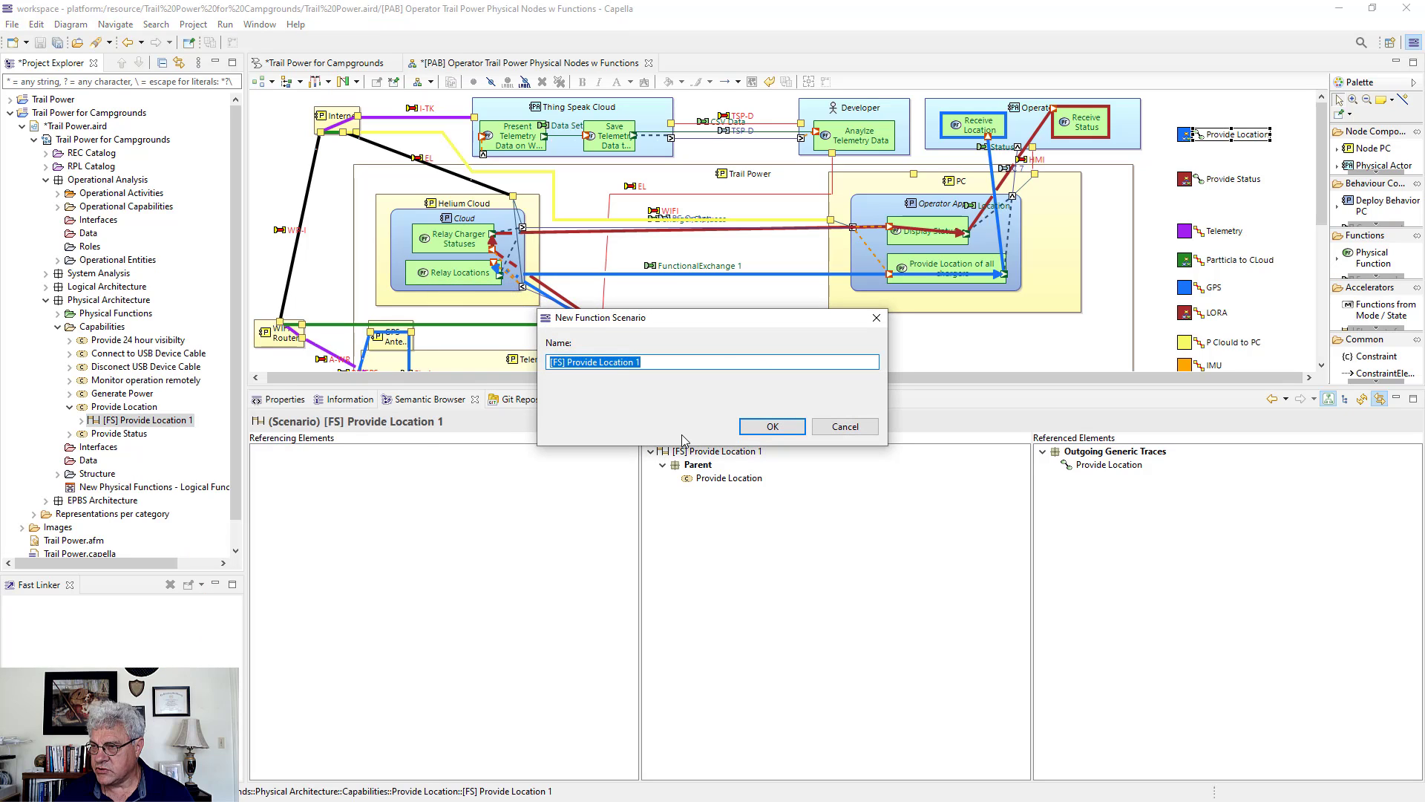
pyautogui.click(768, 426)
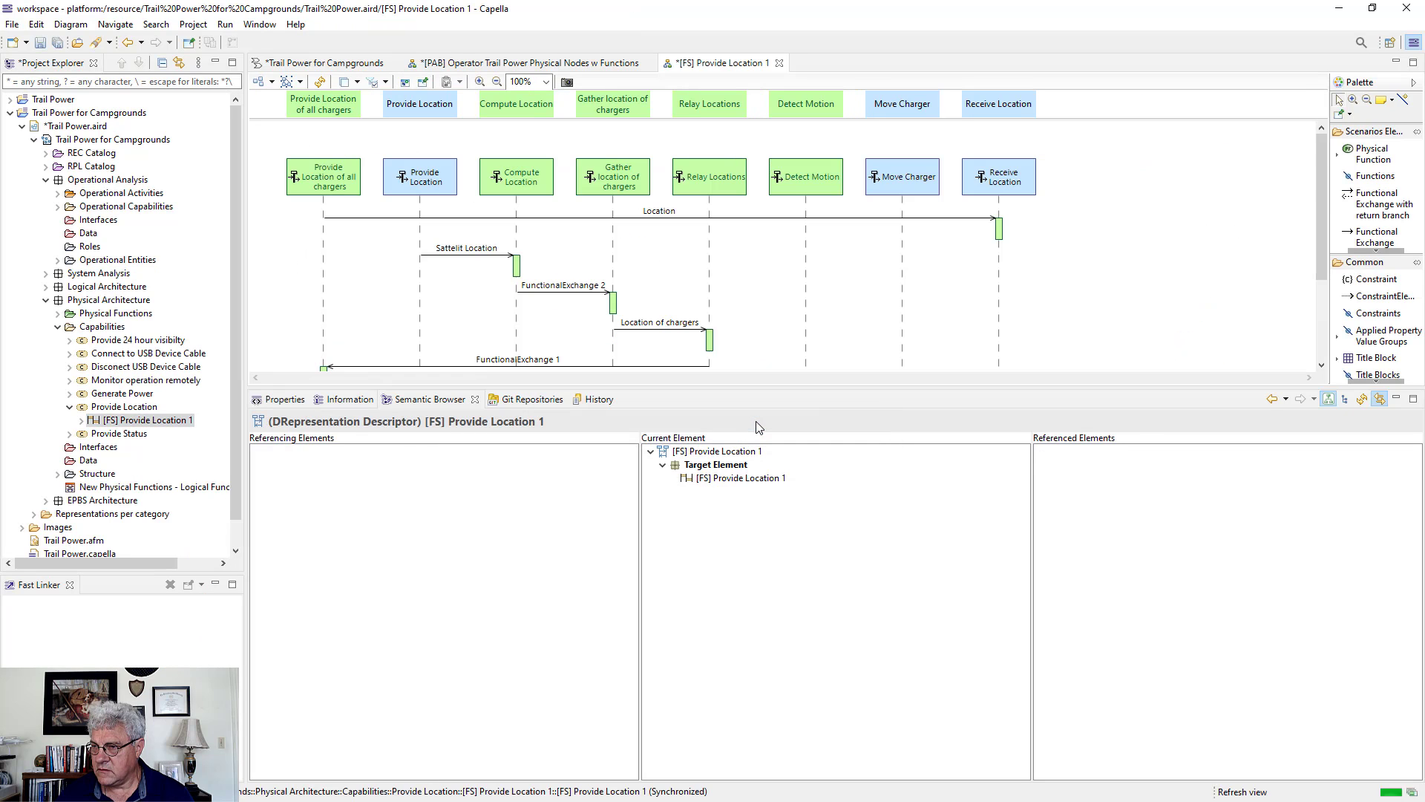
pyautogui.moveTo(652, 403); pyautogui.dragTo(658, 634)
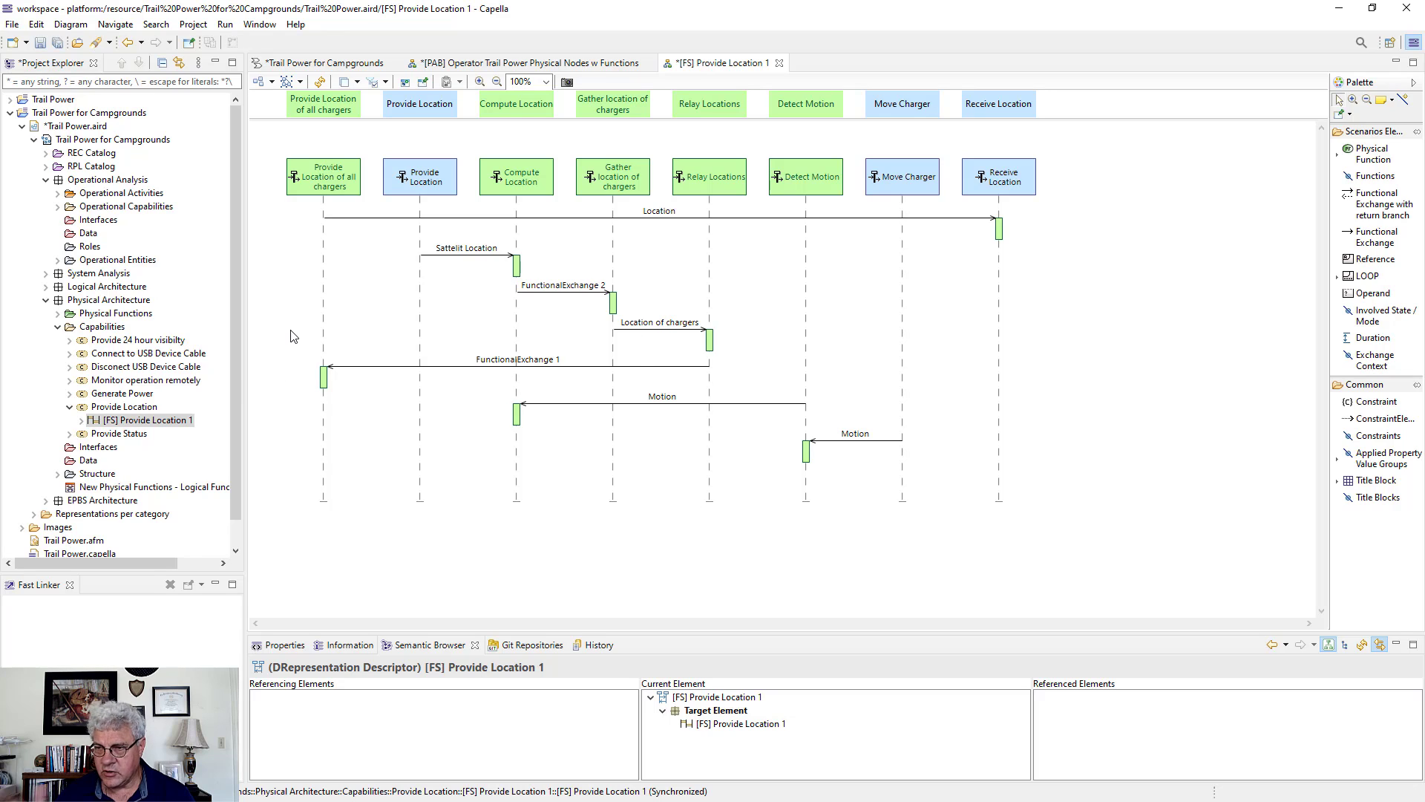
# Initialize an exchange scenario from the [FS] Provide Location 1 function scenario, and close the function scenario diagram
pyautogui.click(149, 421)
pyautogui.rightClick(148, 429)
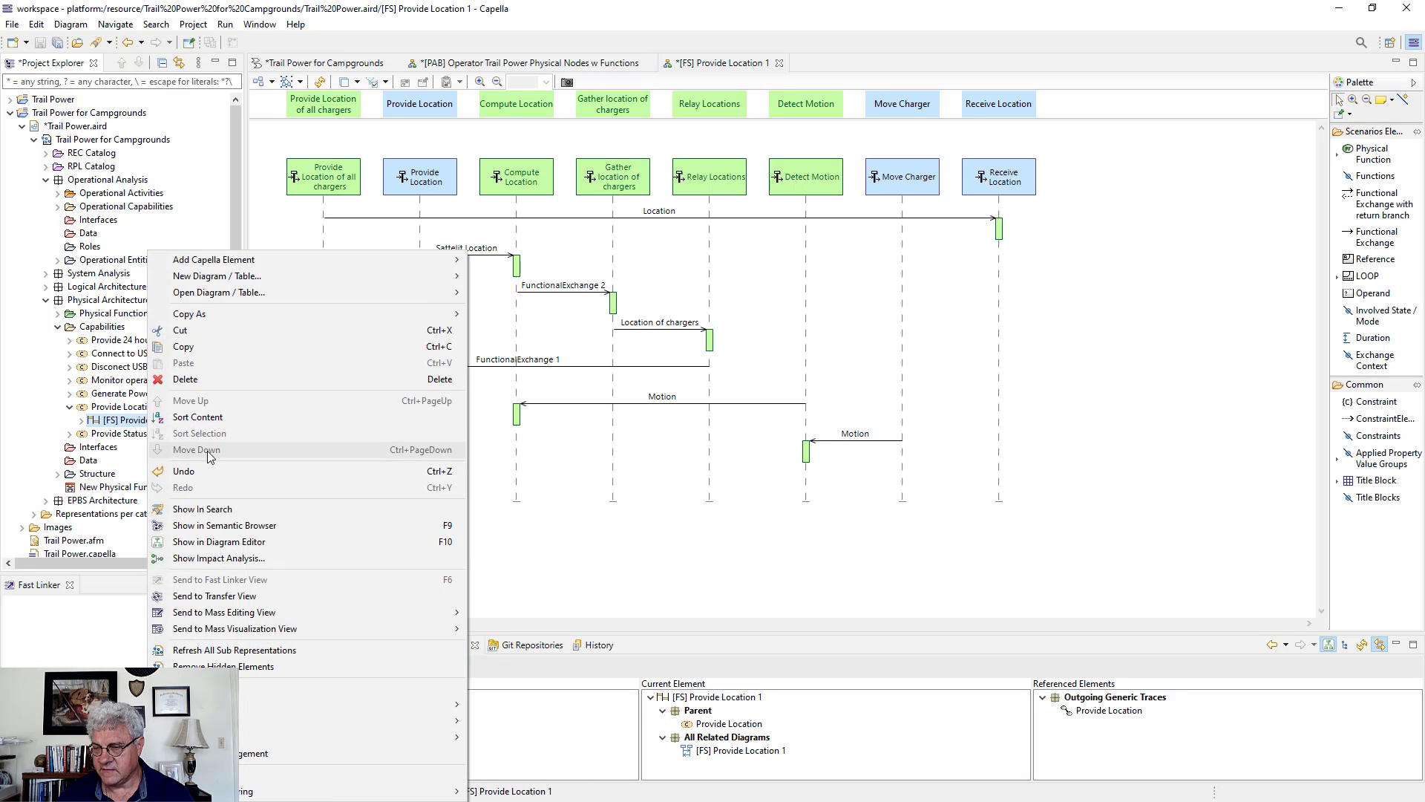
pyautogui.moveTo(306, 720)
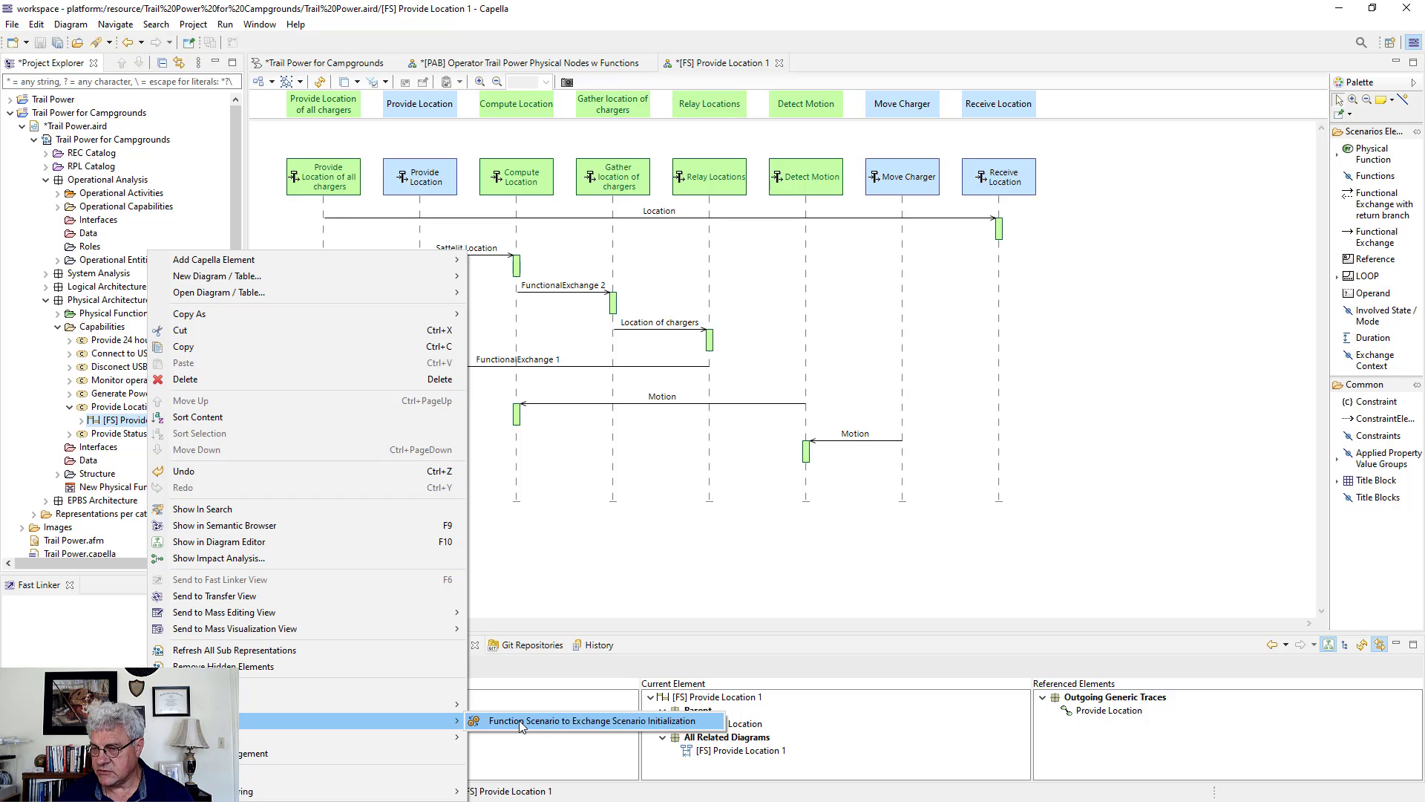
pyautogui.click(522, 721)
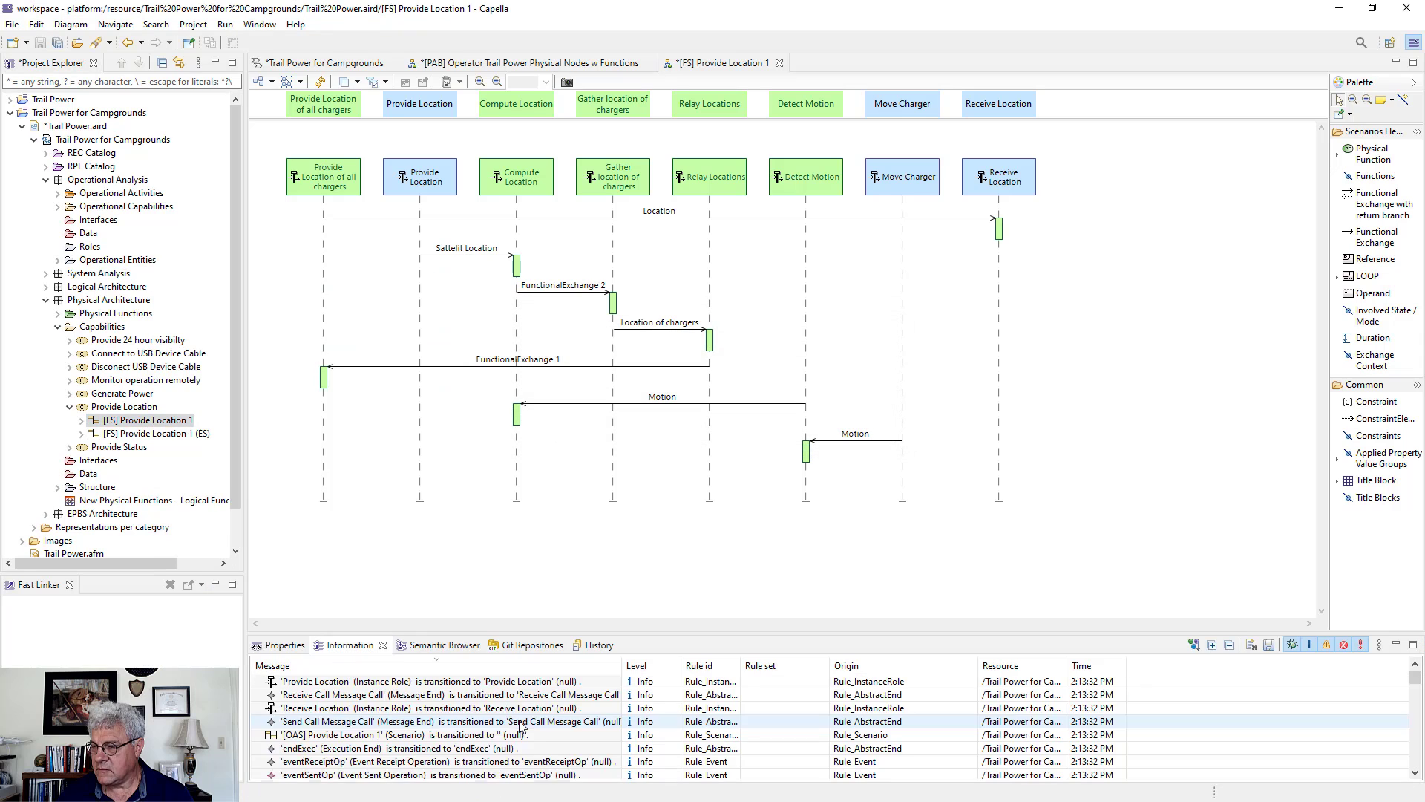
pyautogui.click(780, 63)
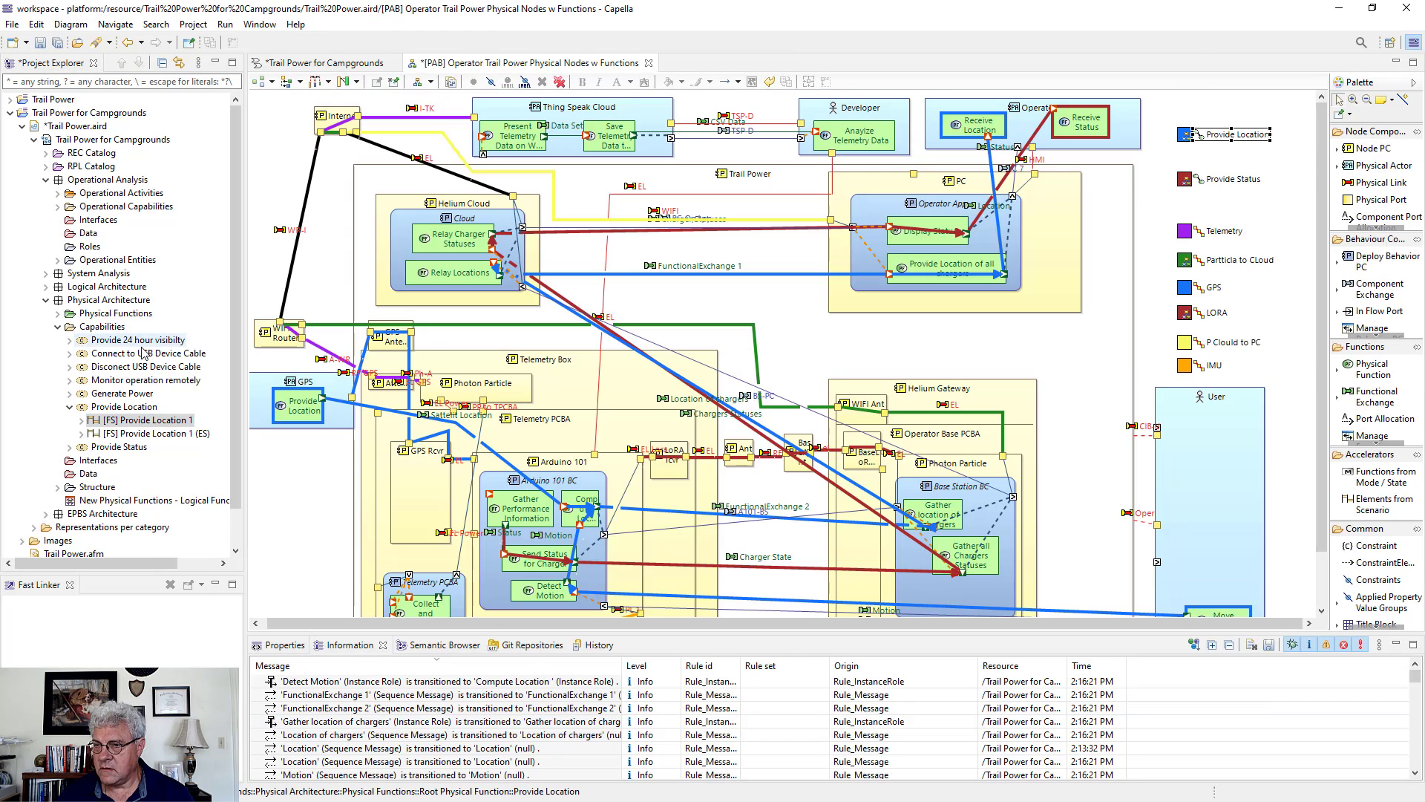
# Create an Exchange Scenario diagram for the [FS] Provide Location 1 (ES) scenario, keeping the default name
pyautogui.rightClick(159, 434)
pyautogui.moveTo(356, 276)
pyautogui.click(548, 278)
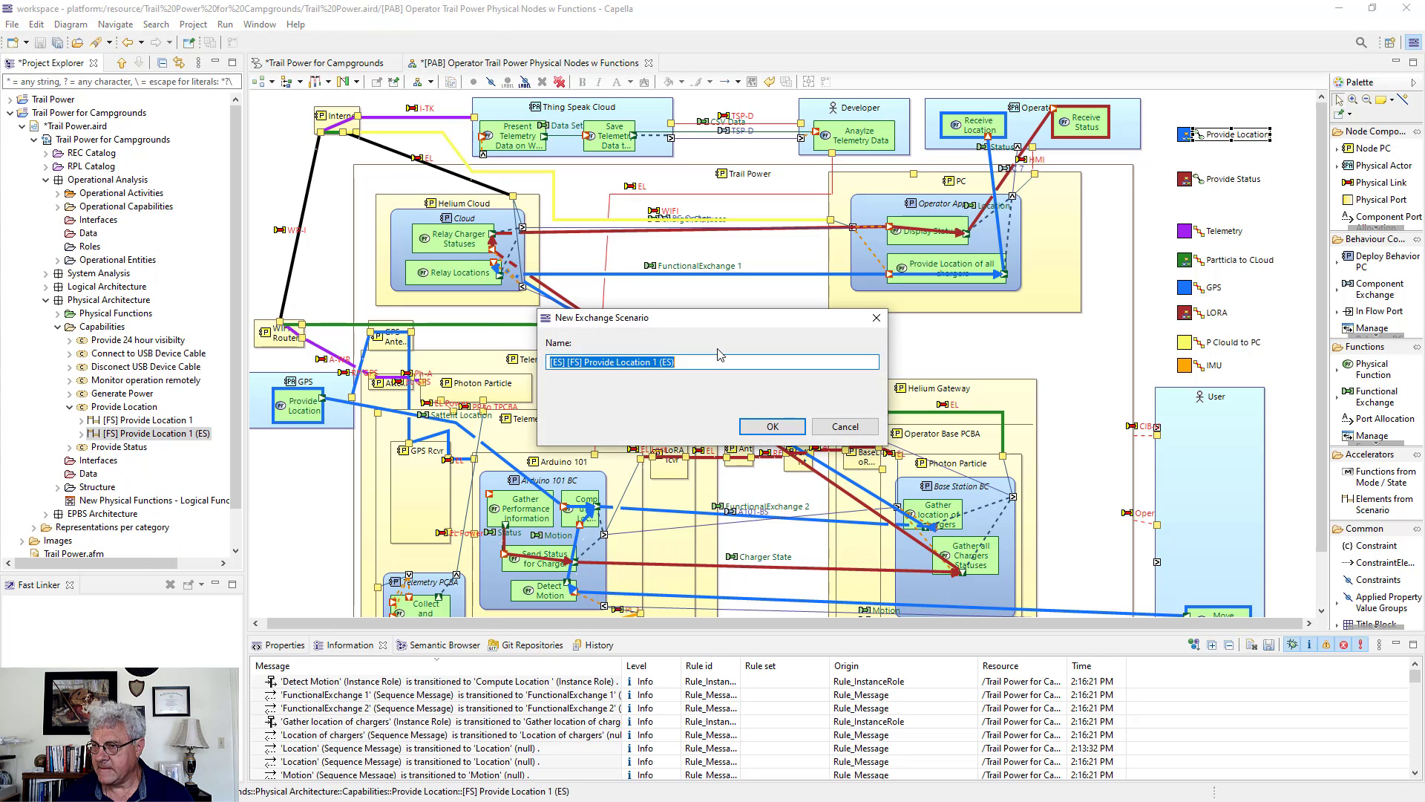
pyautogui.click(785, 424)
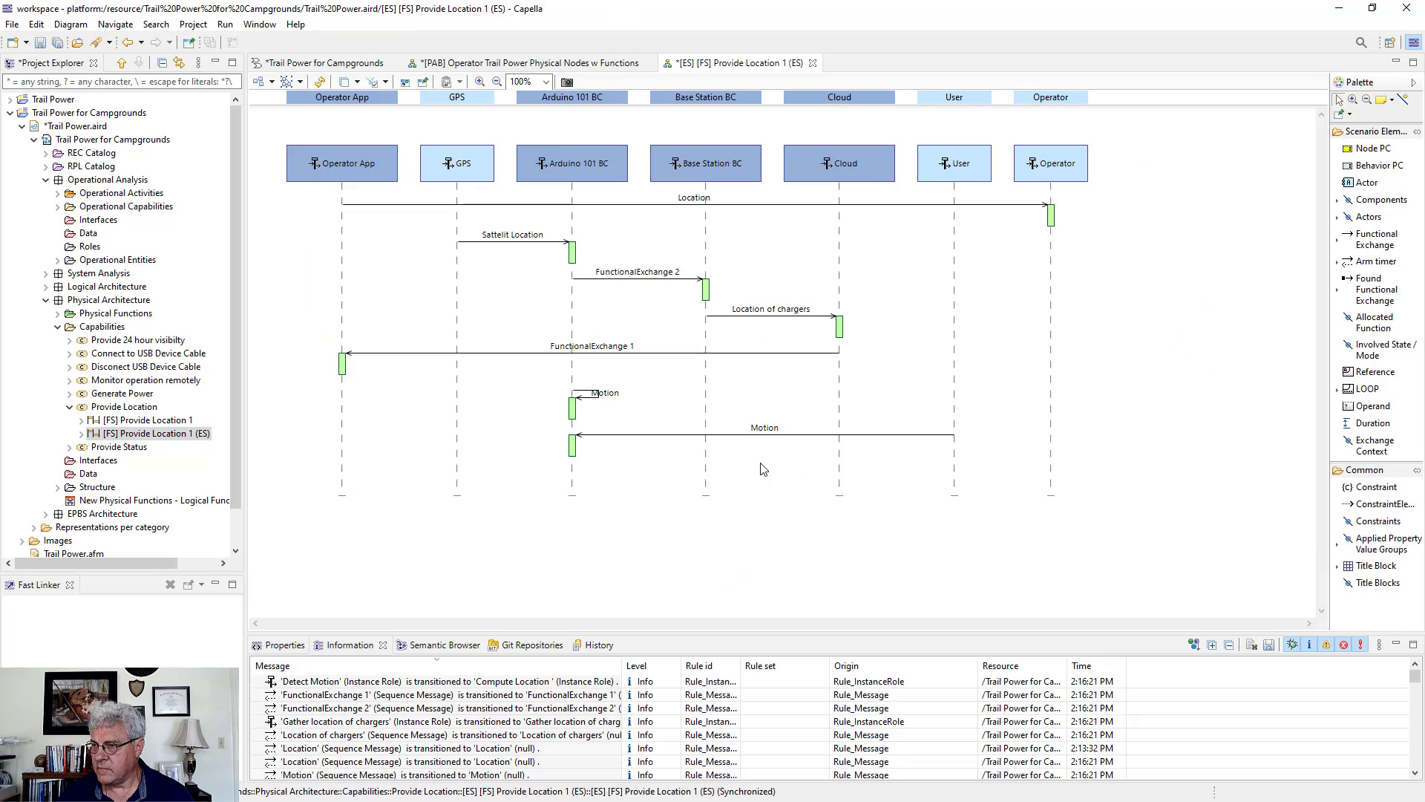
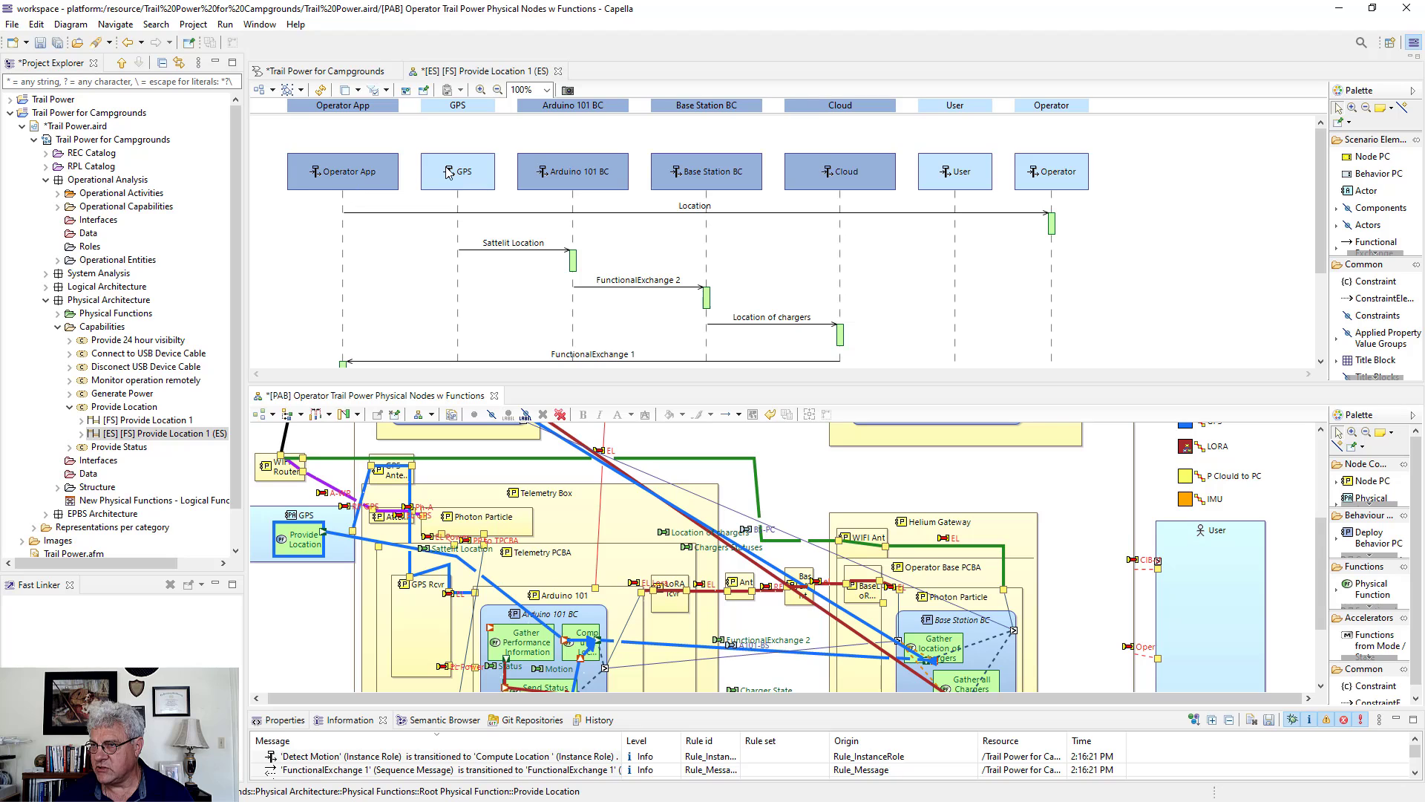
# Reorder the exchange scenario lifelines to start with GPS, Arduino 101 BC, Operator App, Base Station BC and Cloud, placed close together
pyautogui.moveTo(449, 172); pyautogui.dragTo(297, 174)
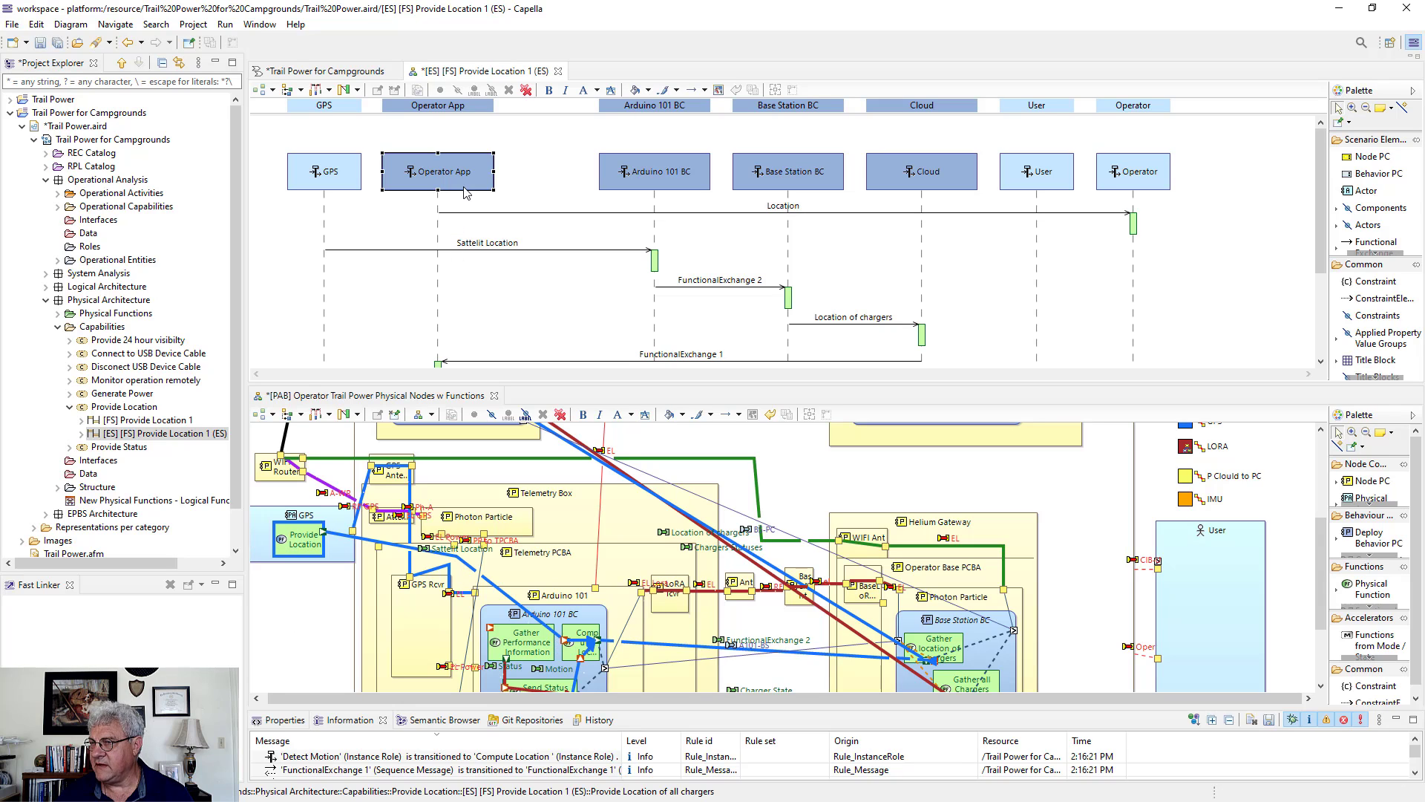
pyautogui.moveTo(456, 178); pyautogui.dragTo(525, 178)
pyautogui.moveTo(671, 174); pyautogui.dragTo(462, 178)
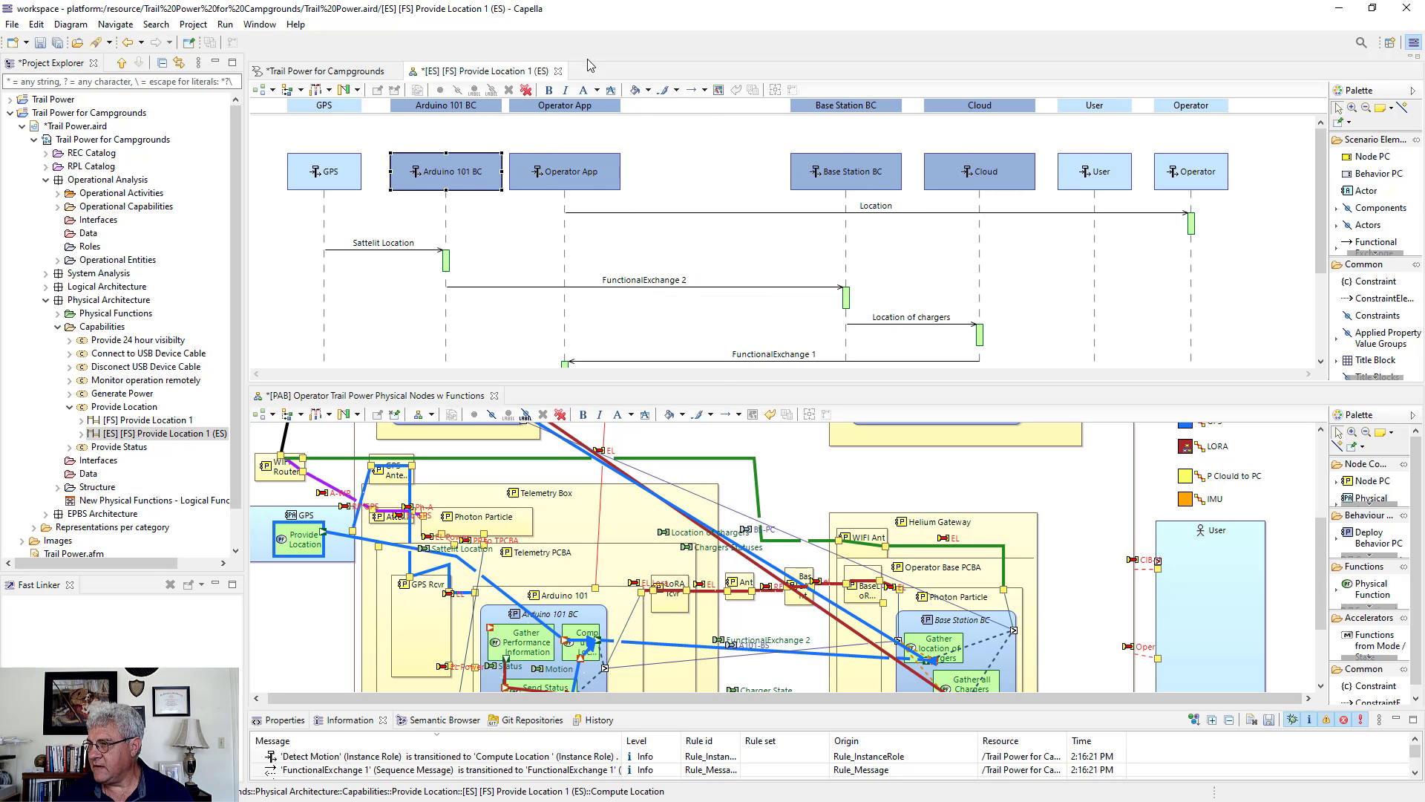
pyautogui.moveTo(820, 180); pyautogui.dragTo(678, 183)
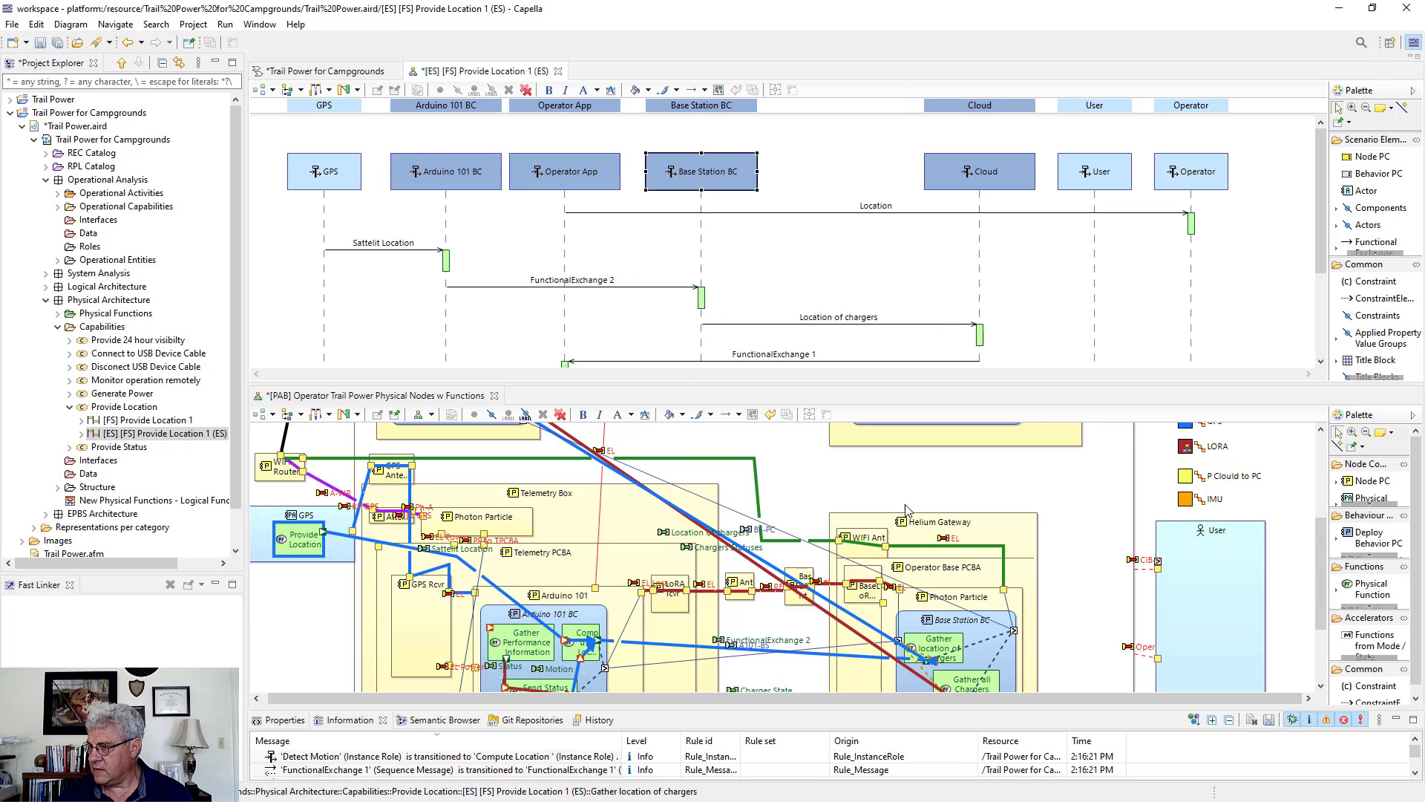
pyautogui.moveTo(1321, 568); pyautogui.dragTo(1321, 520)
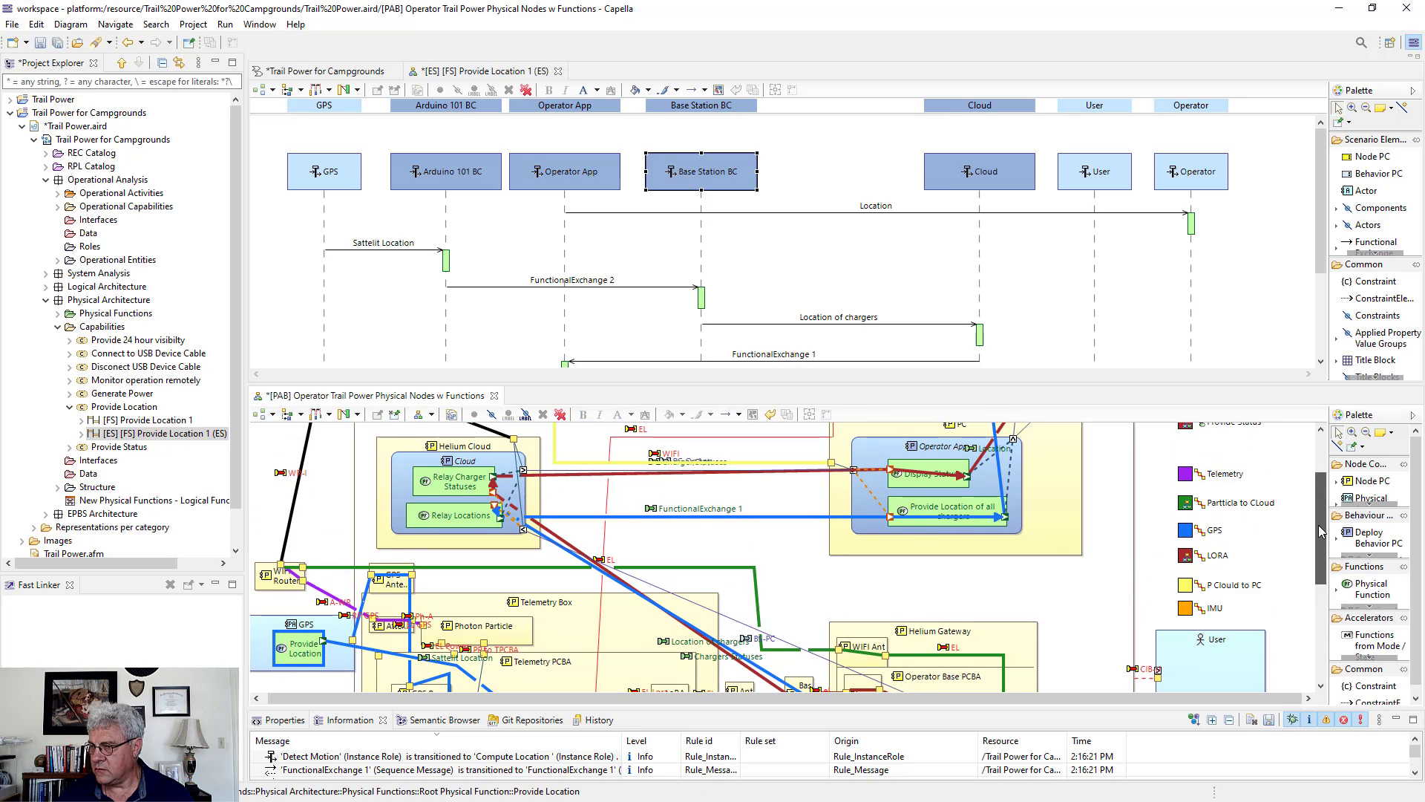
pyautogui.click(970, 187)
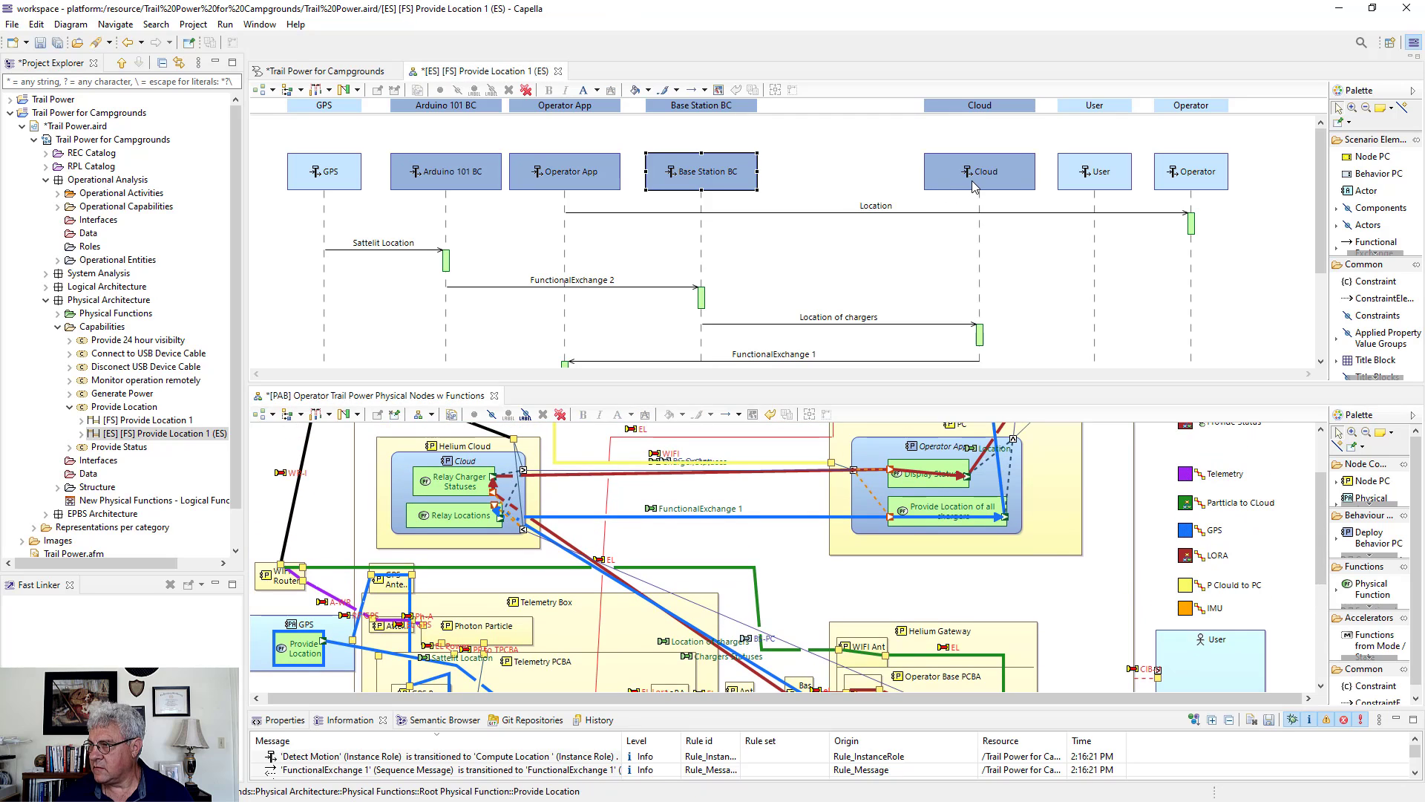
pyautogui.moveTo(970, 187); pyautogui.dragTo(833, 184)
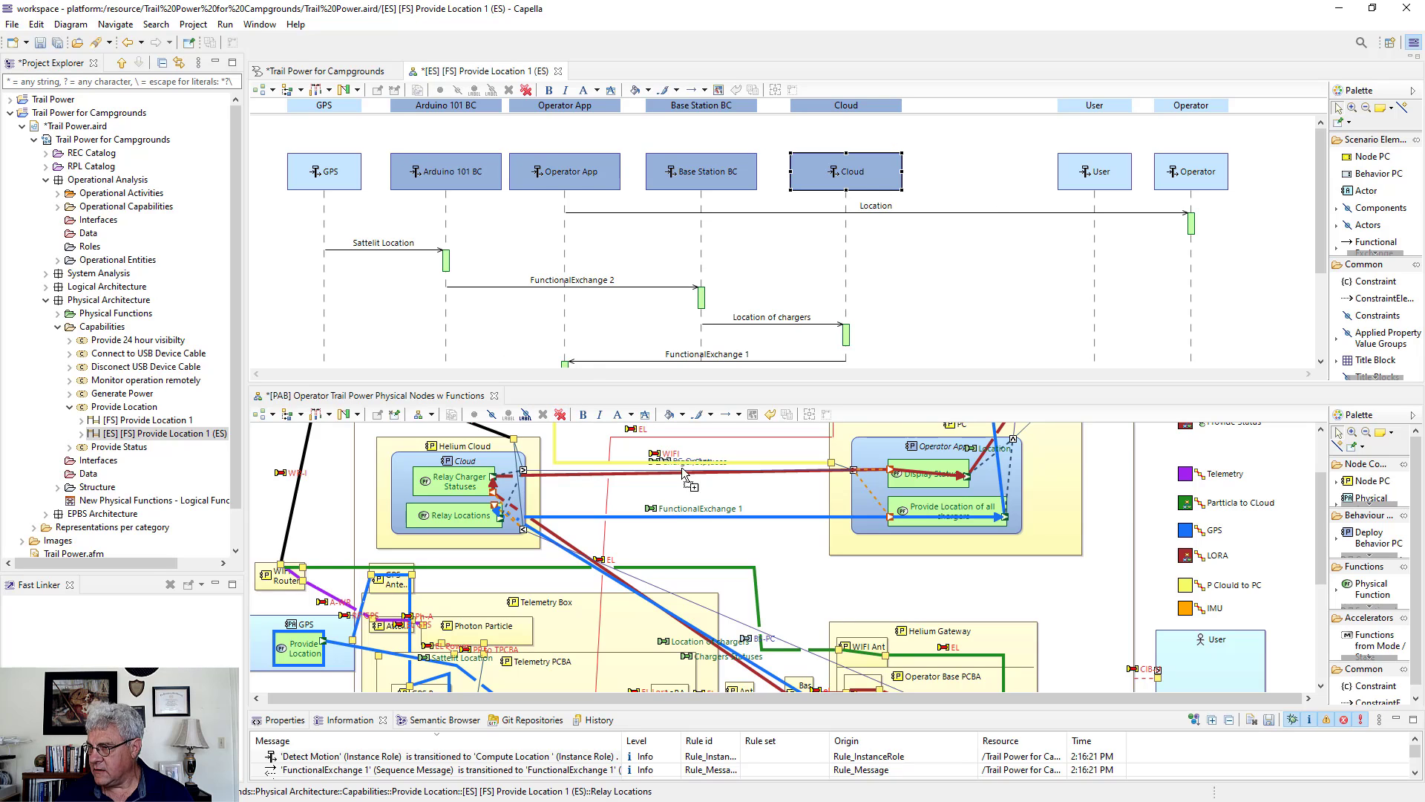
# Move the Operator App lifeline between Cloud and User, and shift Base Station BC and Cloud into the space beside Arduino 101 BC
pyautogui.click(1196, 171)
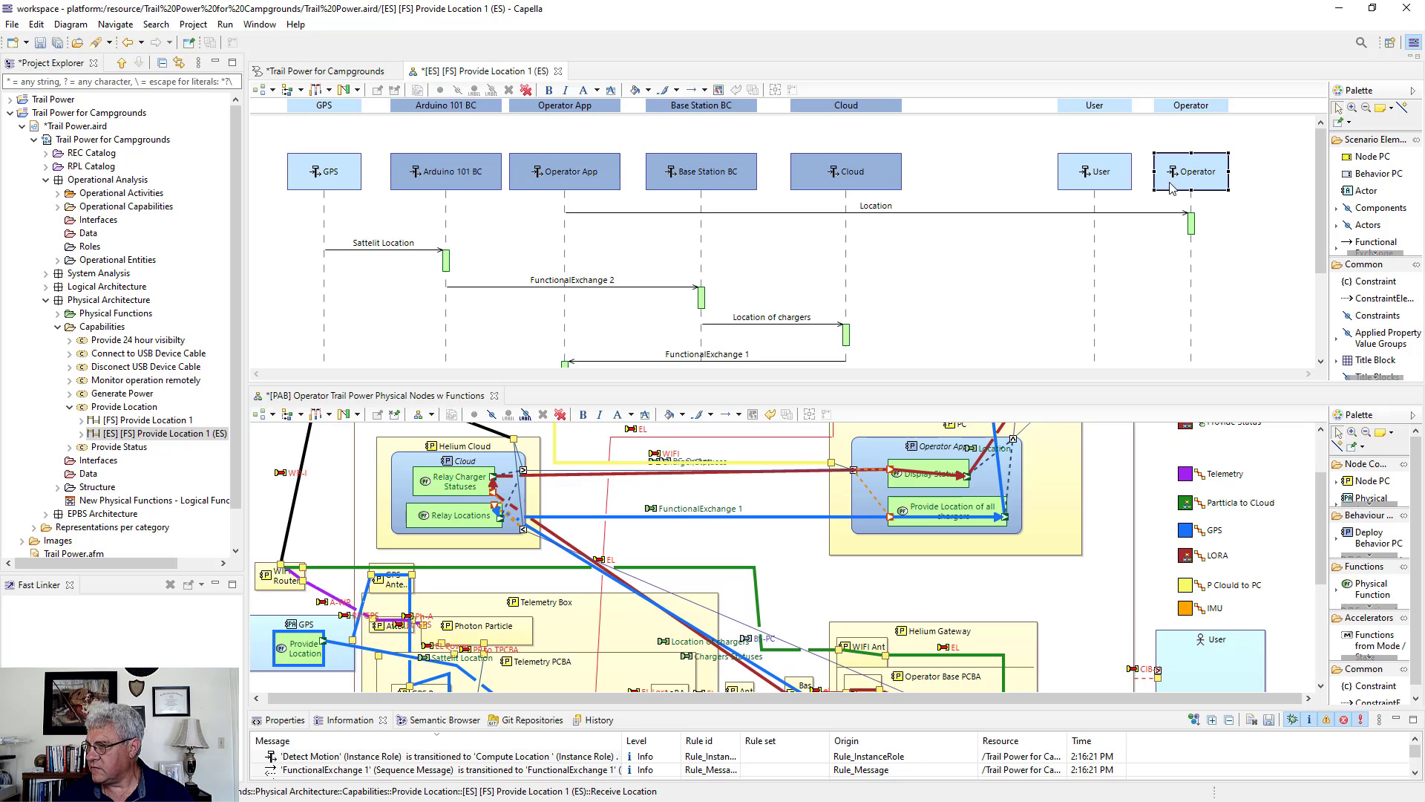
pyautogui.moveTo(1321, 506); pyautogui.dragTo(1320, 483)
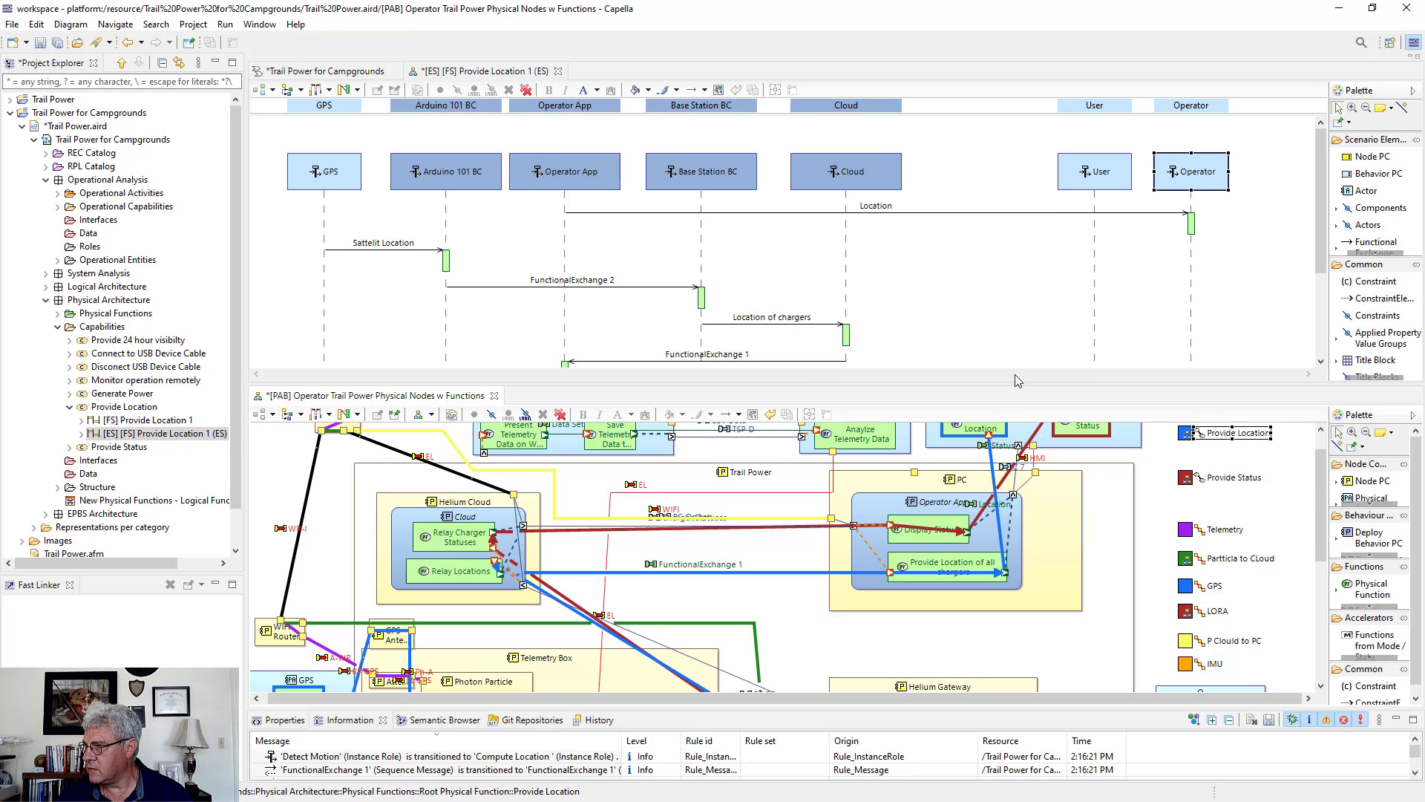
pyautogui.click(1204, 186)
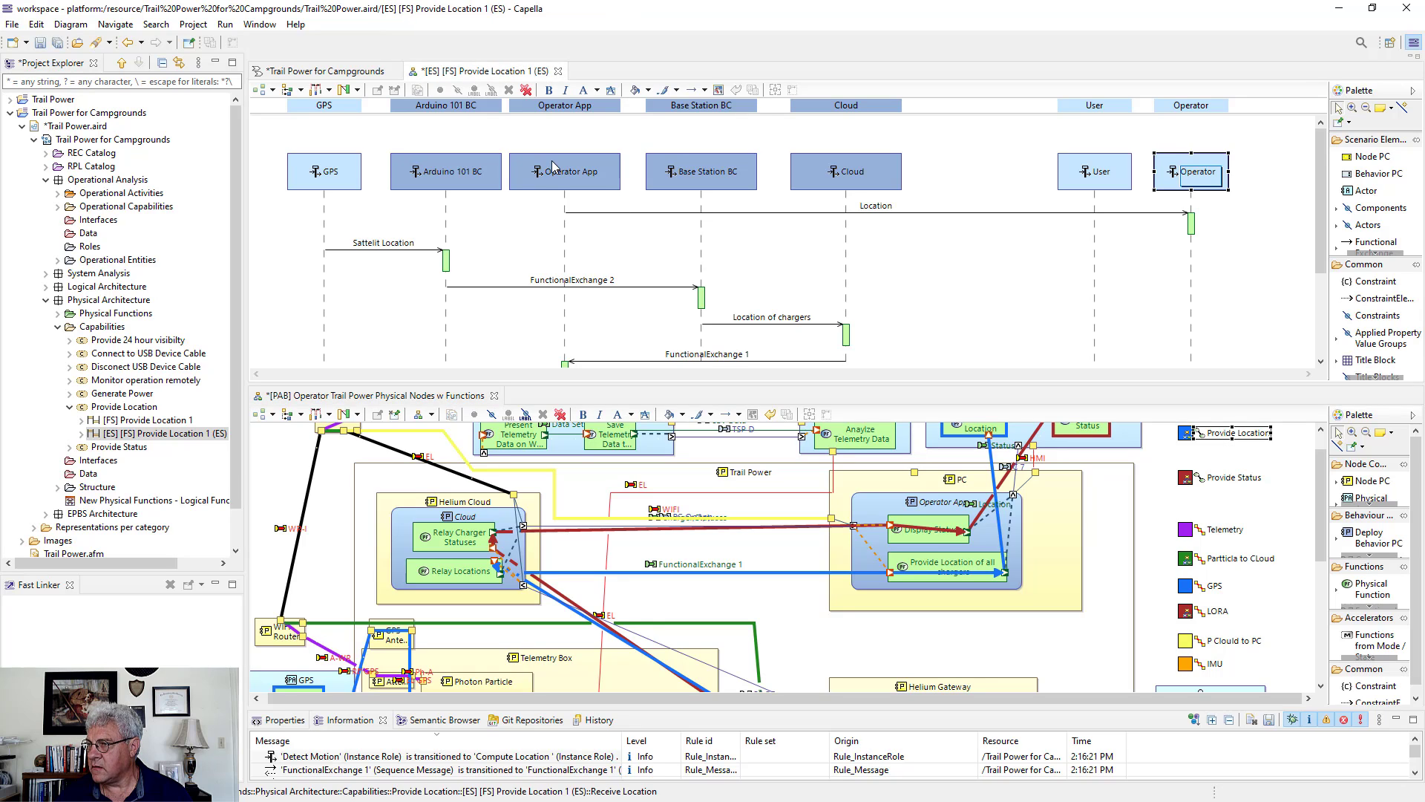
pyautogui.moveTo(554, 162); pyautogui.dragTo(957, 162)
pyautogui.moveTo(674, 189); pyautogui.dragTo(556, 202)
pyautogui.moveTo(813, 178); pyautogui.dragTo(695, 178)
pyautogui.moveTo(937, 170); pyautogui.dragTo(846, 172)
pyautogui.scroll(1, 1160, 624)
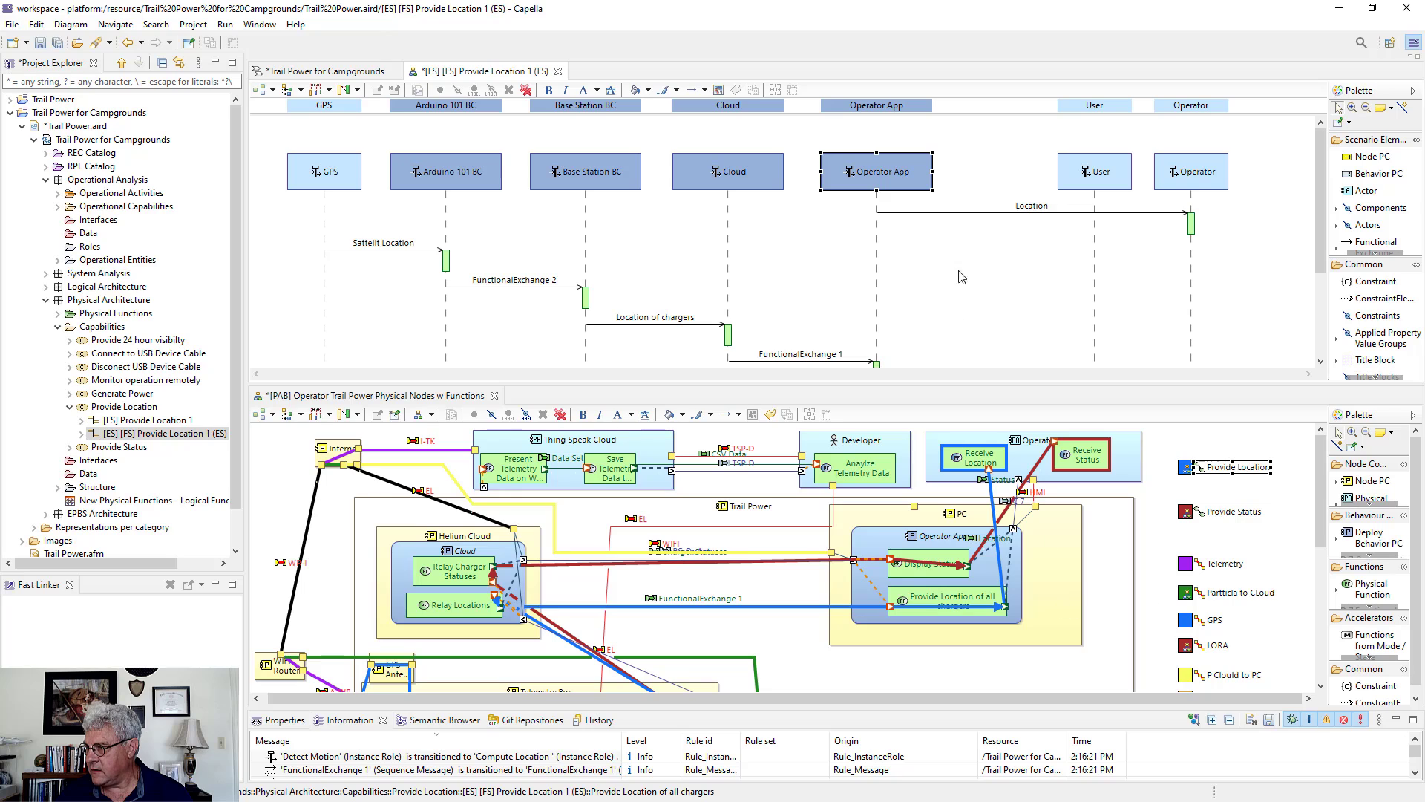
# Move the Operator lifeline between Operator App and User in the exchange scenario
pyautogui.moveTo(1173, 178); pyautogui.dragTo(975, 178)
pyautogui.scroll(-3, 1104, 273)
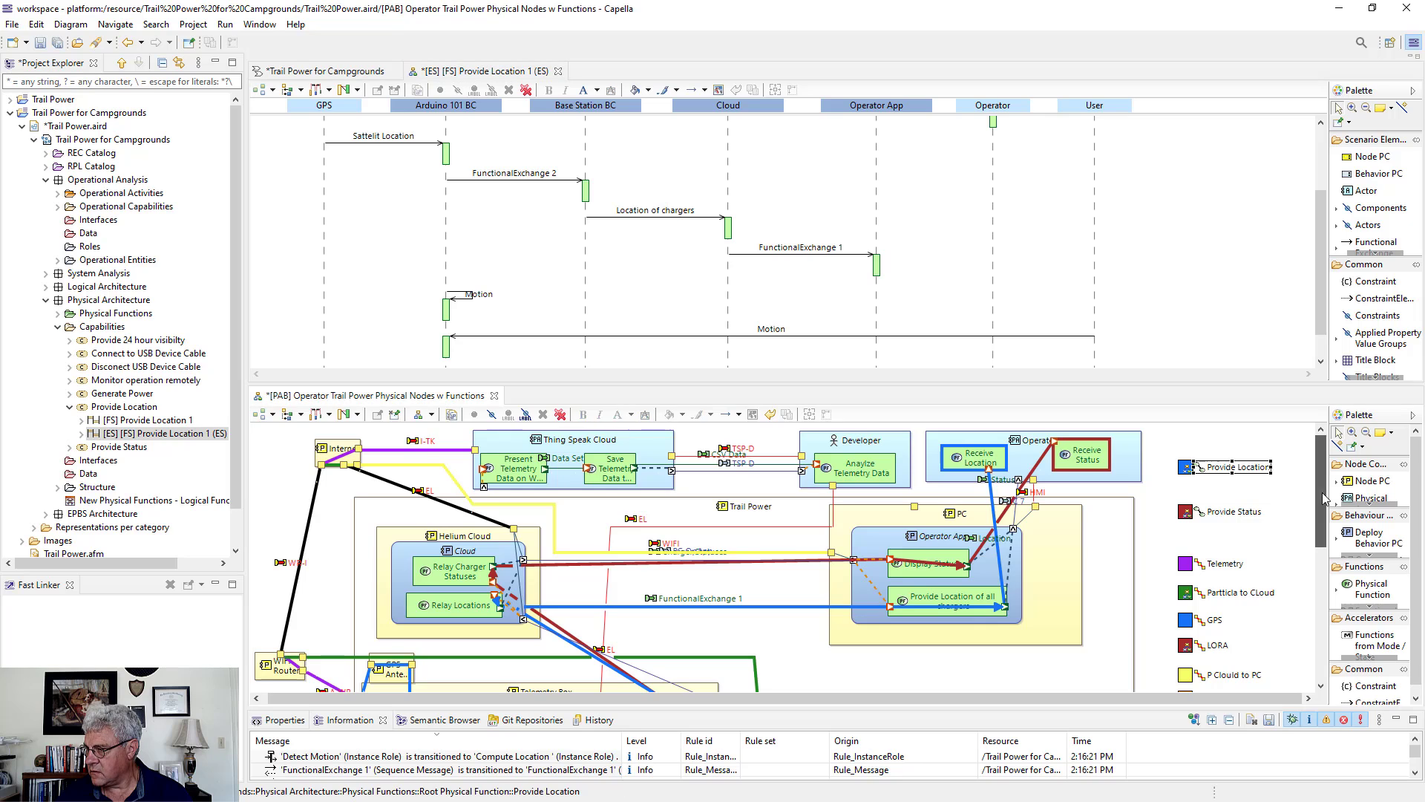
pyautogui.moveTo(1325, 500); pyautogui.dragTo(1329, 619)
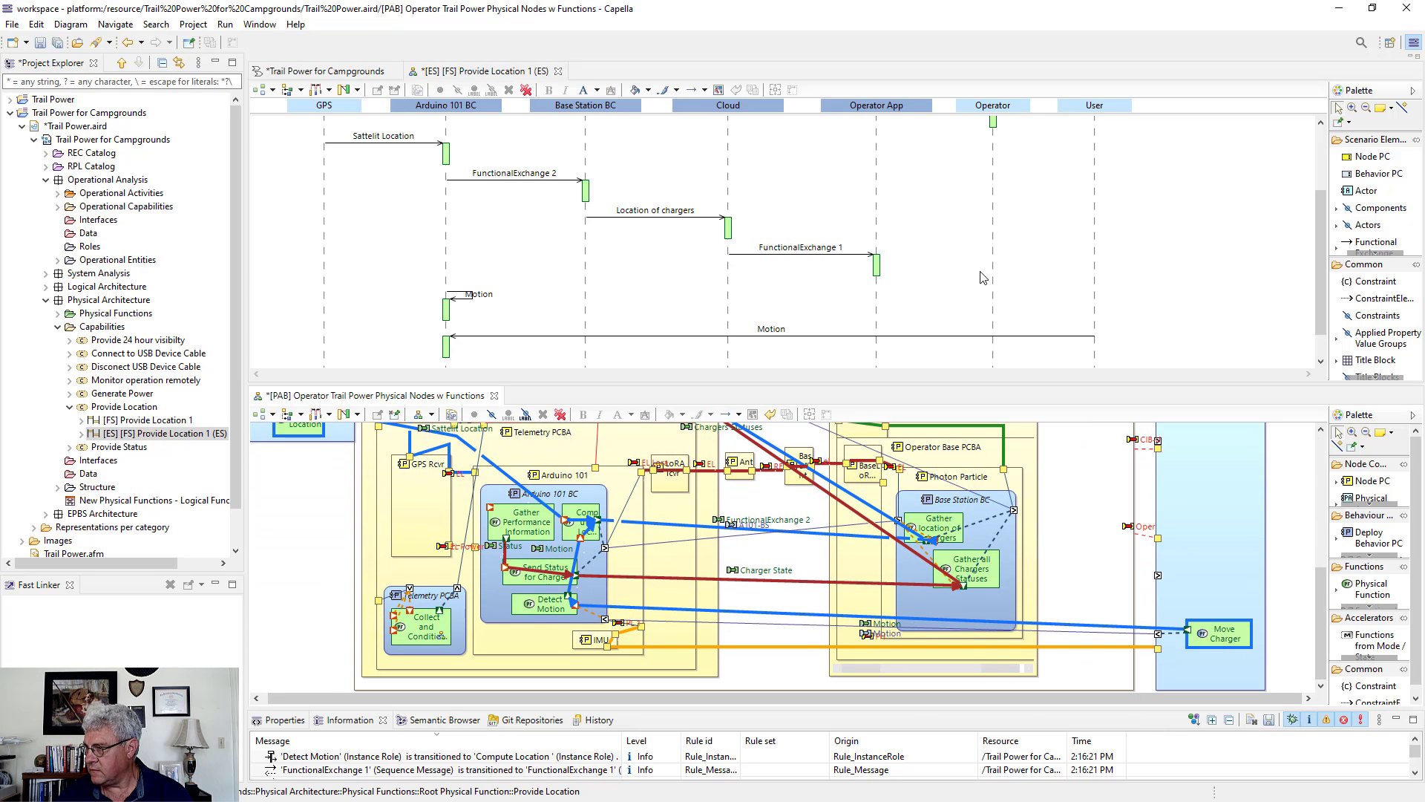
pyautogui.scroll(3, 1176, 287)
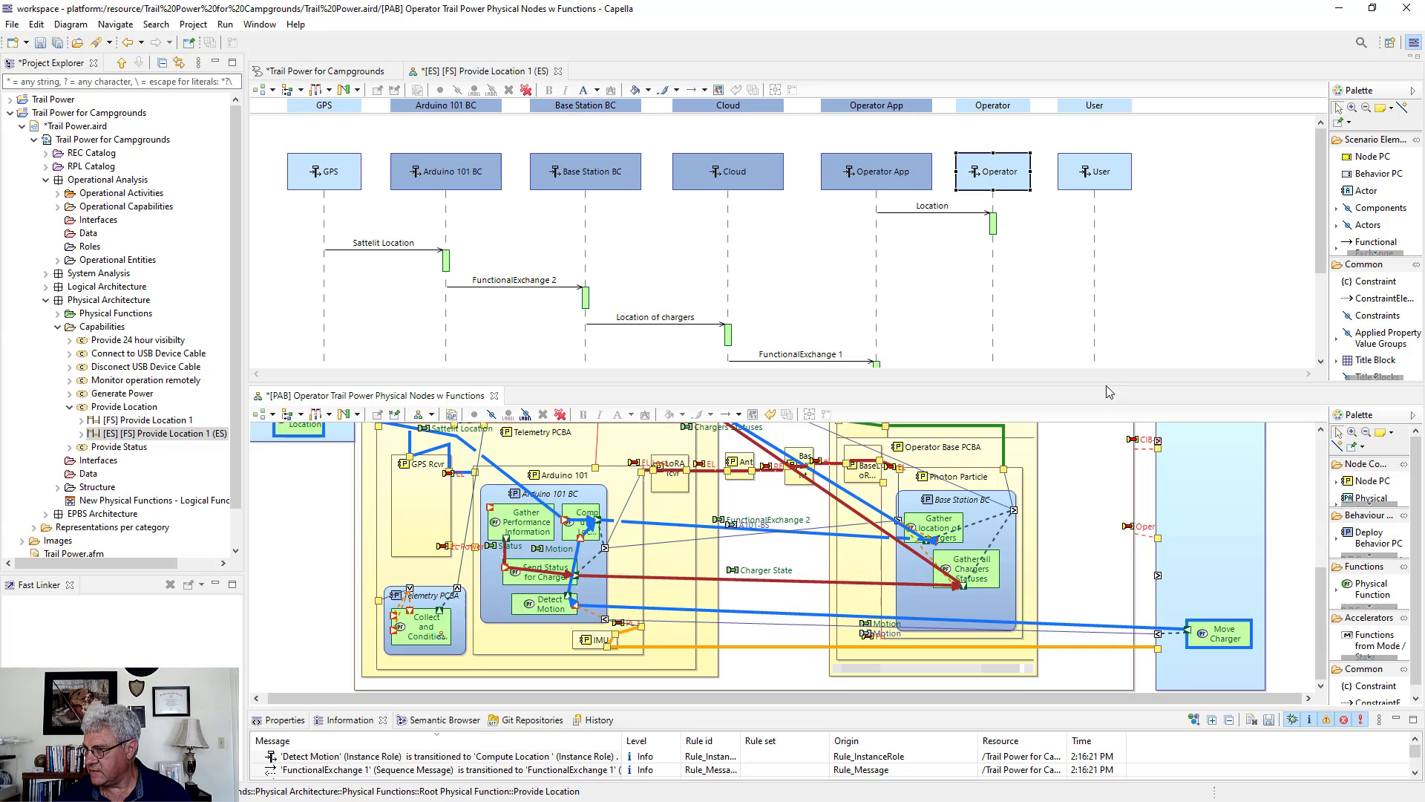
# Extend the Arduino 101 BC execution started by Sattelit Location down past the FunctionalExchange 2 message
pyautogui.moveTo(1110, 397); pyautogui.dragTo(1095, 623)
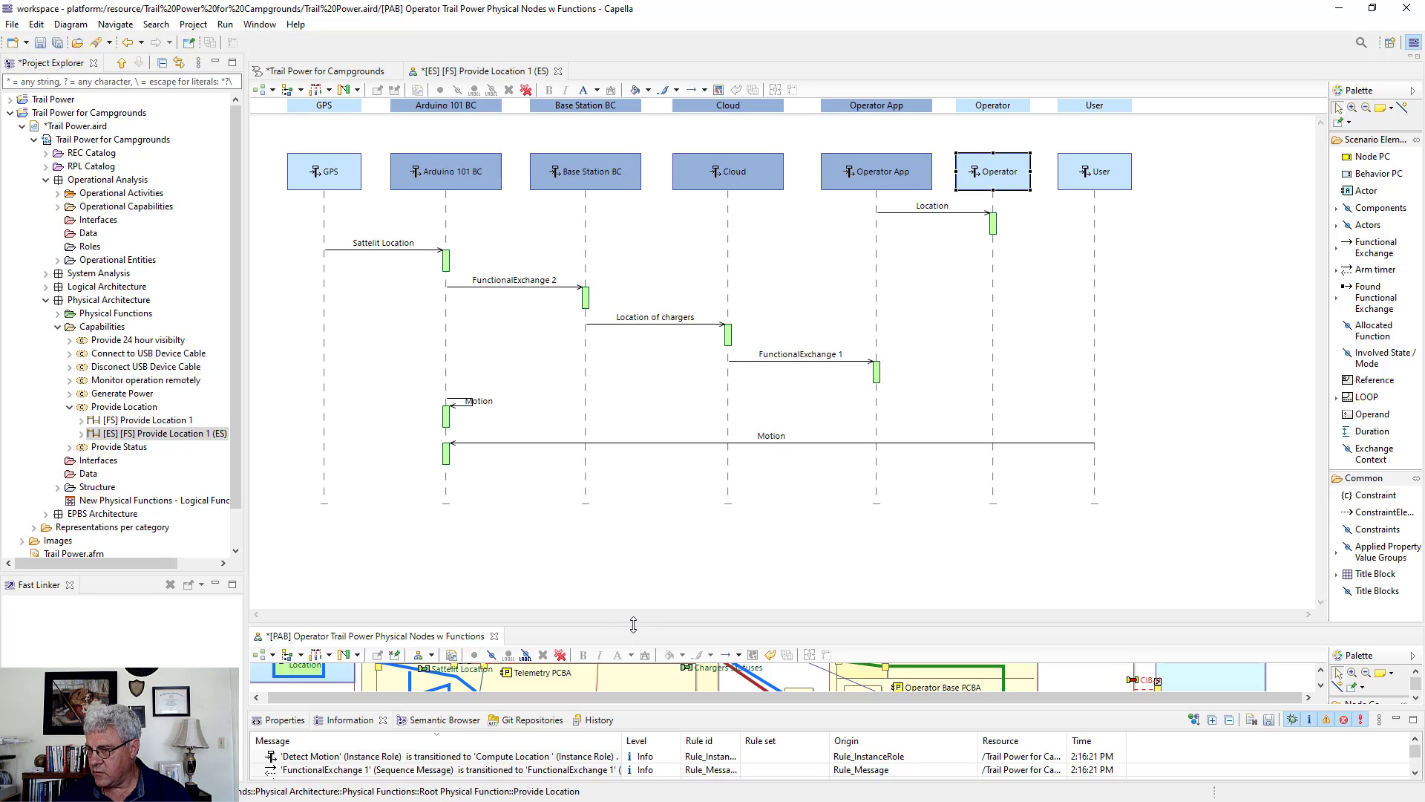
pyautogui.moveTo(634, 623); pyautogui.dragTo(636, 462)
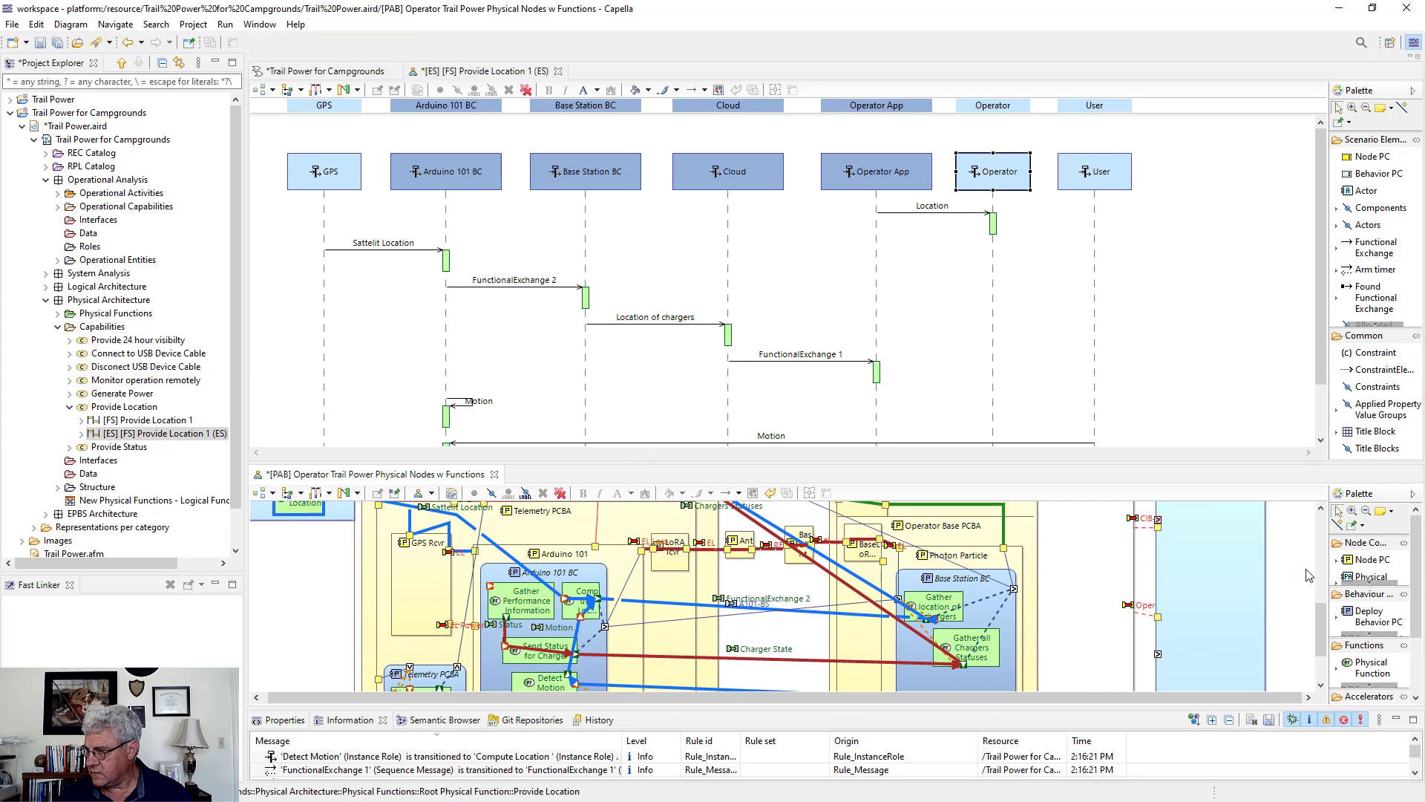
pyautogui.moveTo(1320, 617)
pyautogui.mouseDown()
pyautogui.moveTo(1319, 600)
pyautogui.moveTo(1319, 621)
pyautogui.mouseUp()
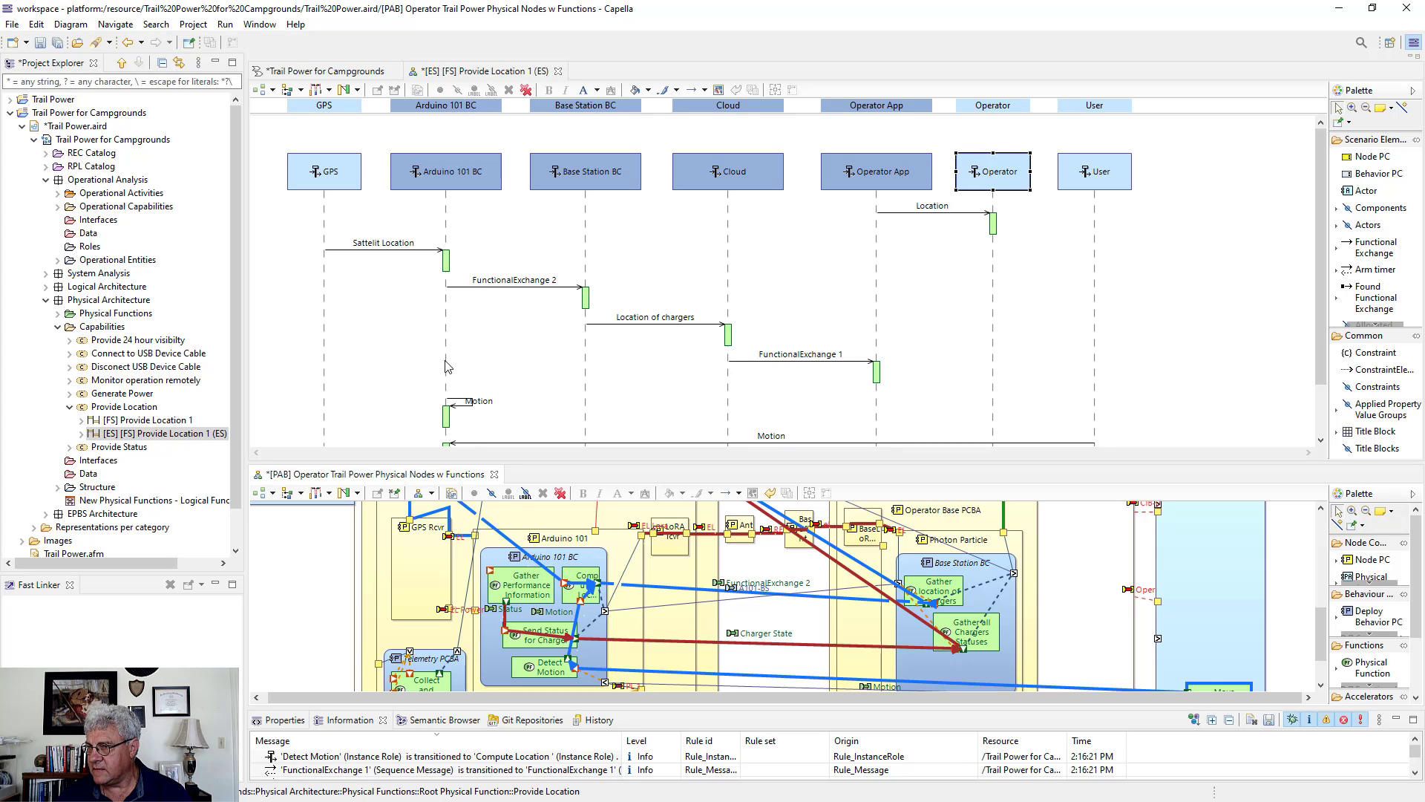
pyautogui.click(446, 269)
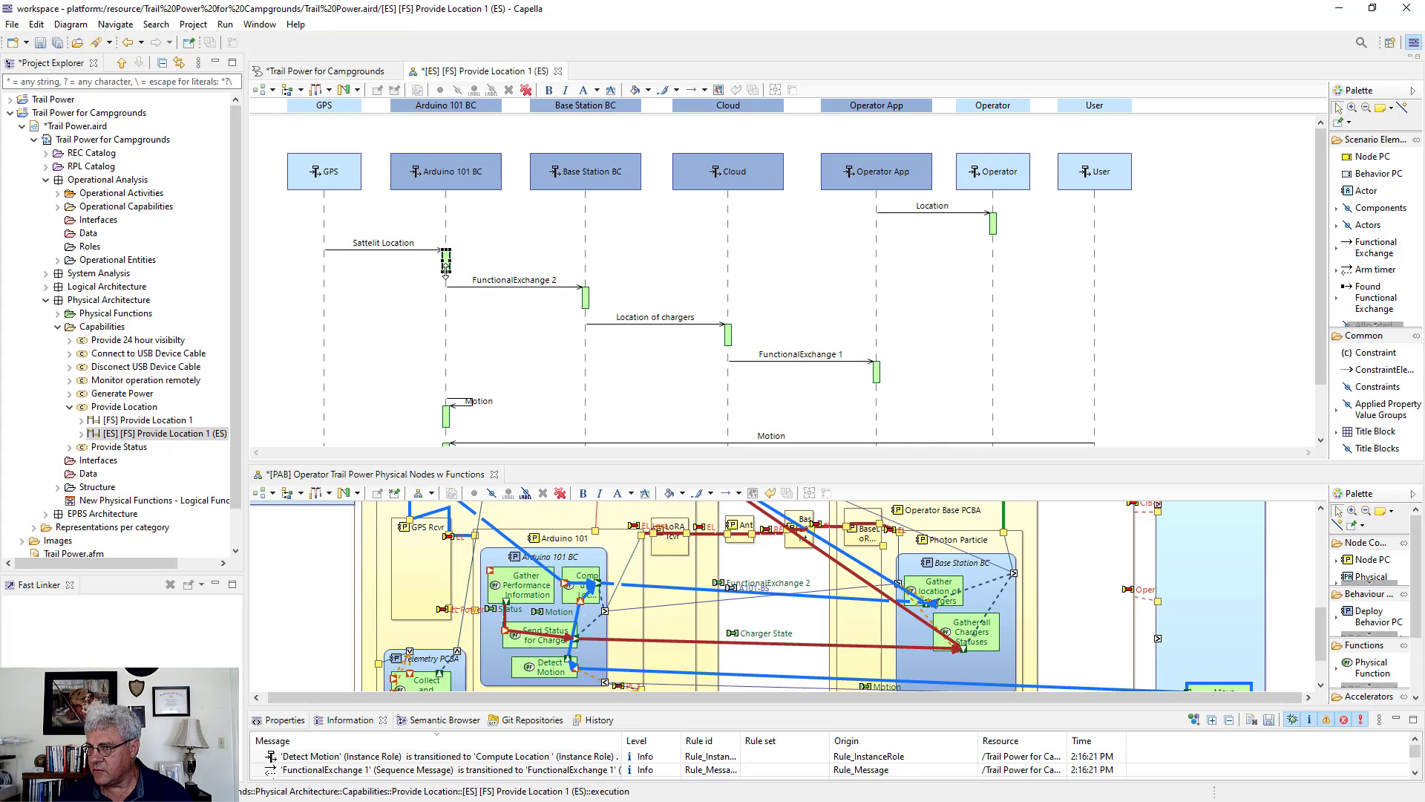
pyautogui.moveTo(447, 268); pyautogui.dragTo(448, 312)
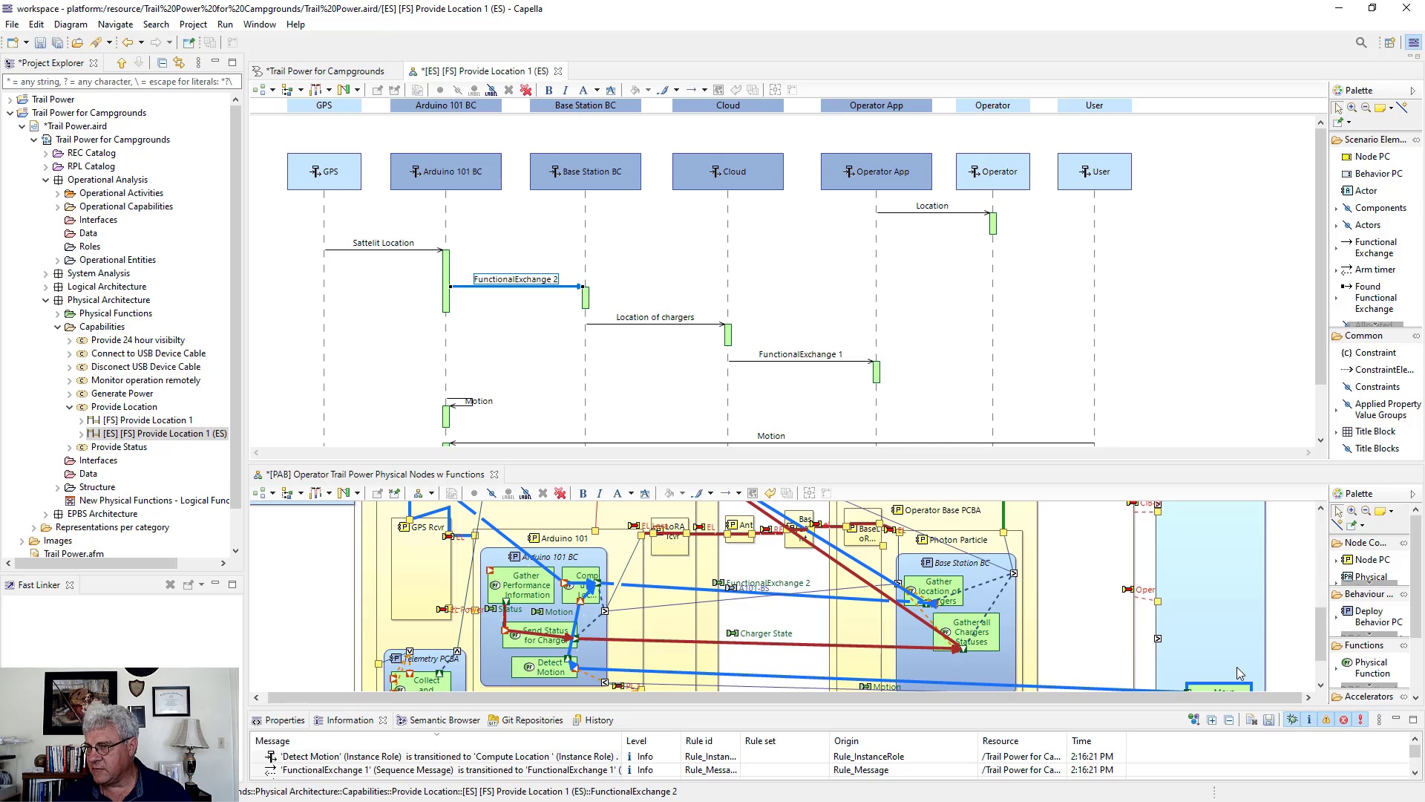
# Extend the execution of Arduino 101 BC's self-directed Motion message so it encloses the execution triggered by the User's Motion message
pyautogui.scroll(-1, 681, 348)
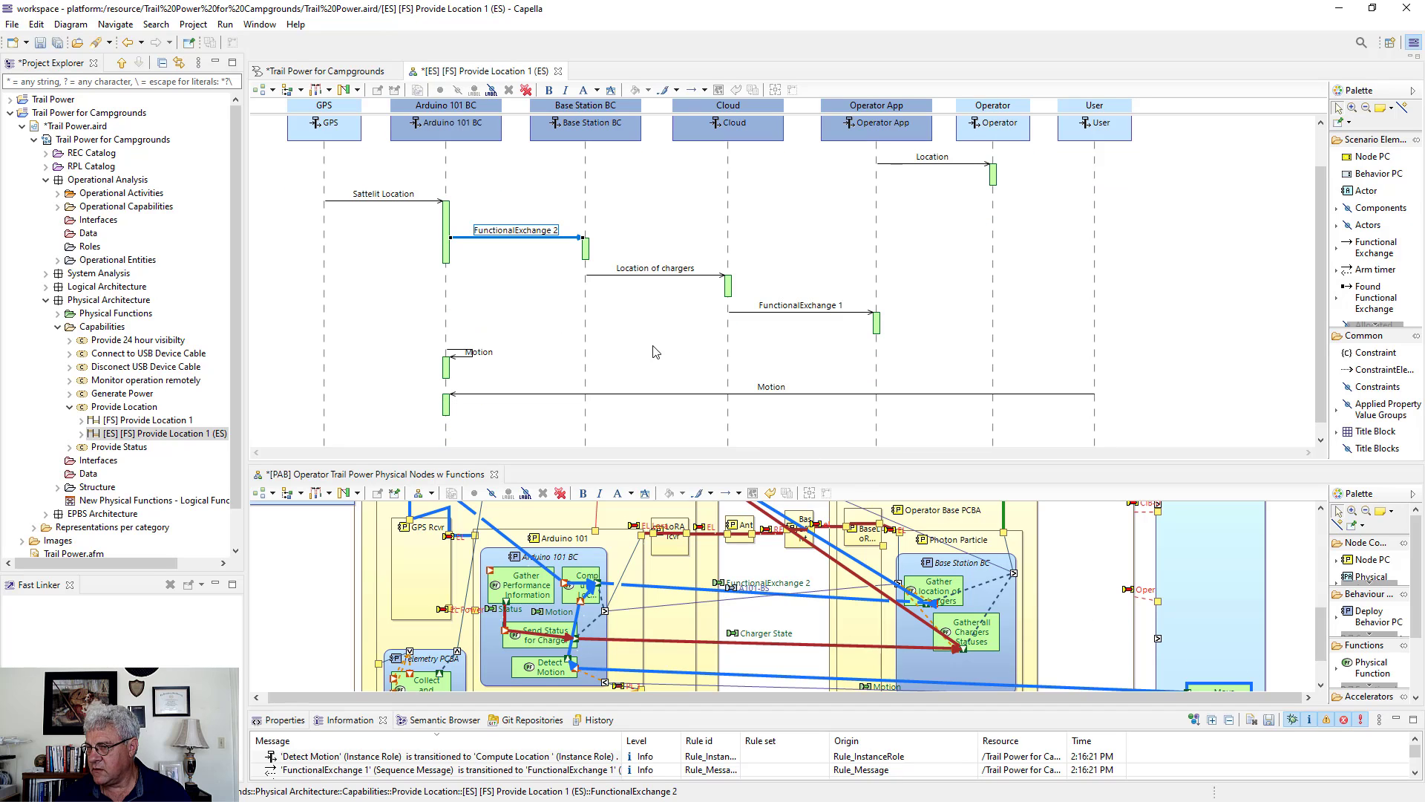
pyautogui.click(445, 373)
pyautogui.moveTo(450, 380); pyautogui.dragTo(447, 415)
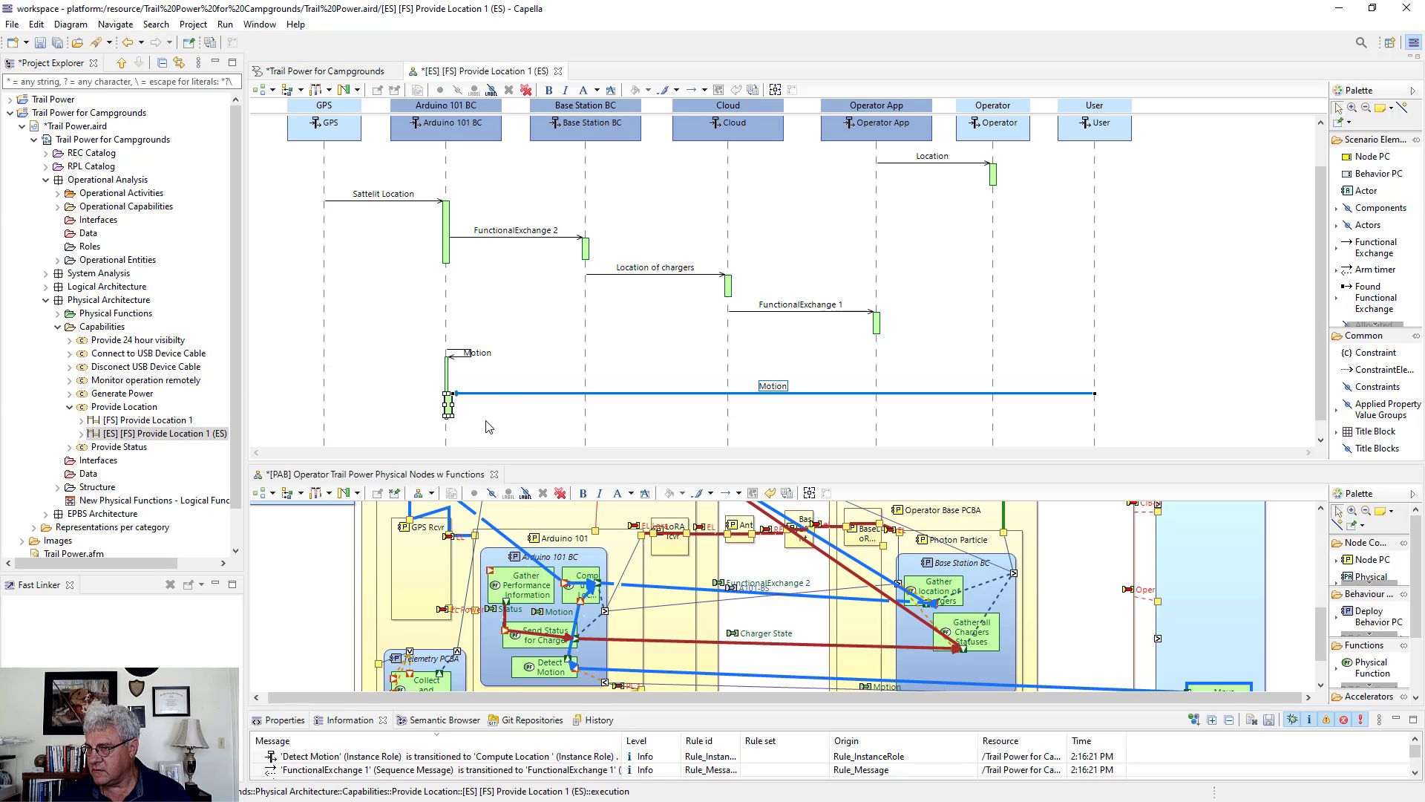
pyautogui.click(448, 387)
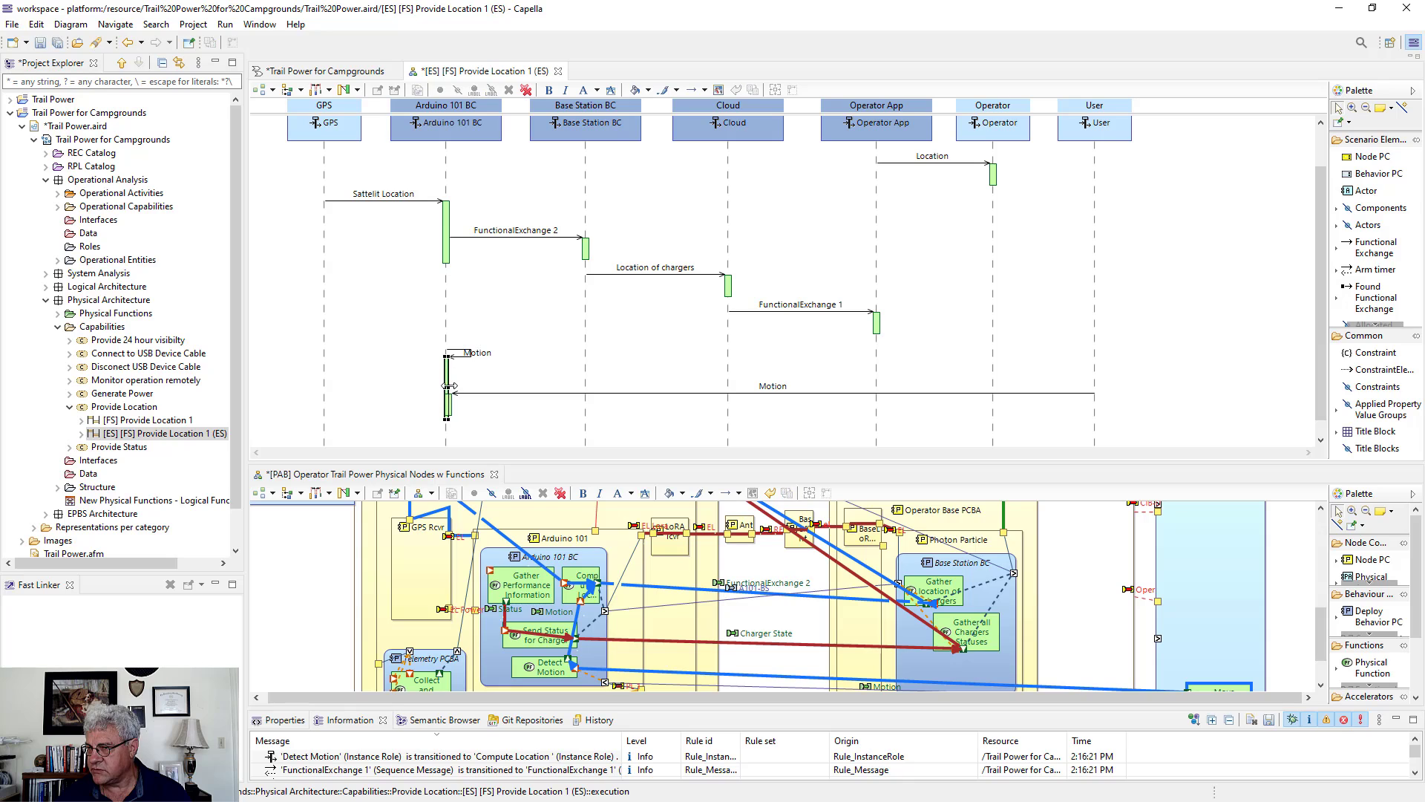
pyautogui.moveTo(450, 387)
pyautogui.mouseDown()
pyautogui.moveTo(464, 386)
pyautogui.moveTo(451, 390)
pyautogui.mouseUp()
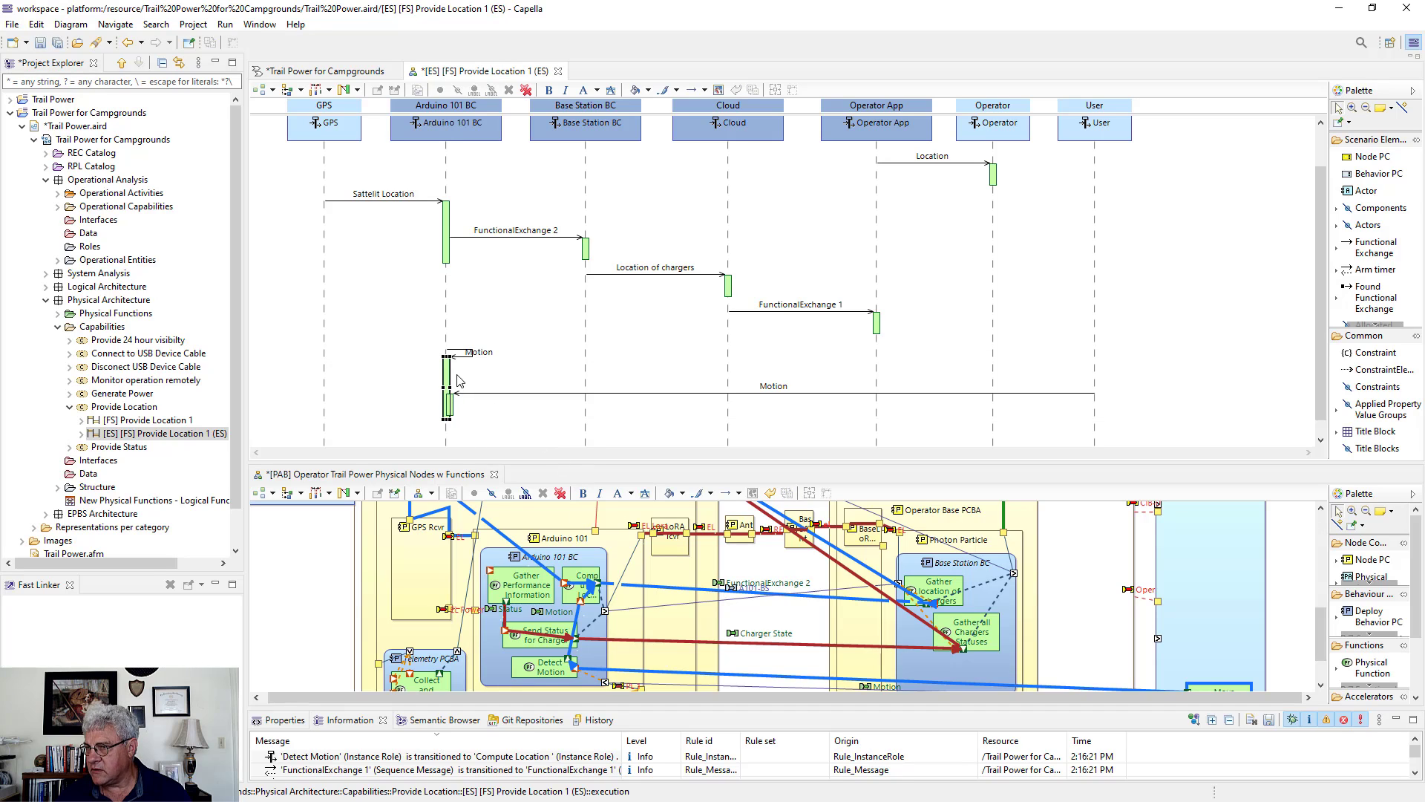
# Nest both Motion executions inside Arduino 101 BC's Sattelit Location execution, just below FunctionalExchange 2, and lengthen the Base Station BC execution
pyautogui.click(585, 586)
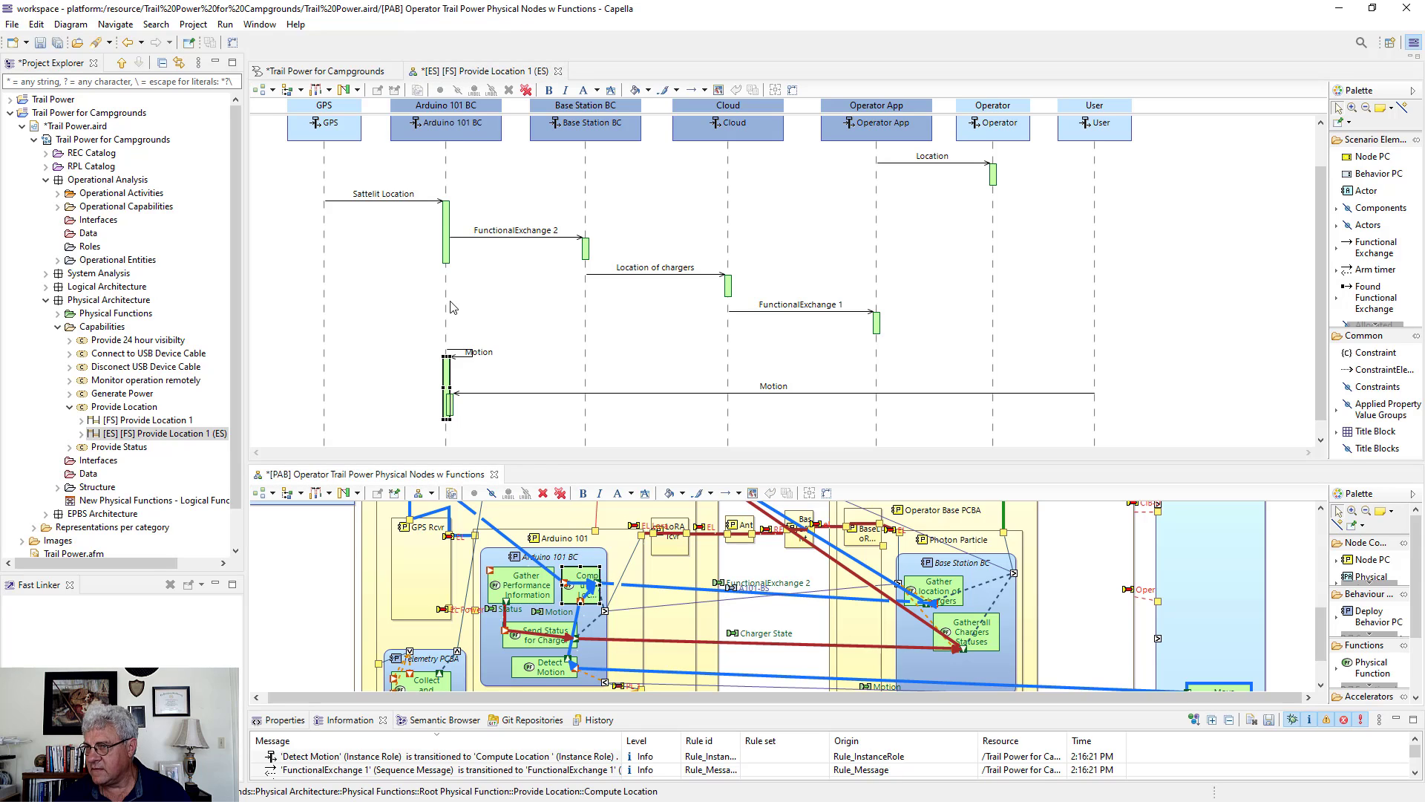
pyautogui.click(446, 260)
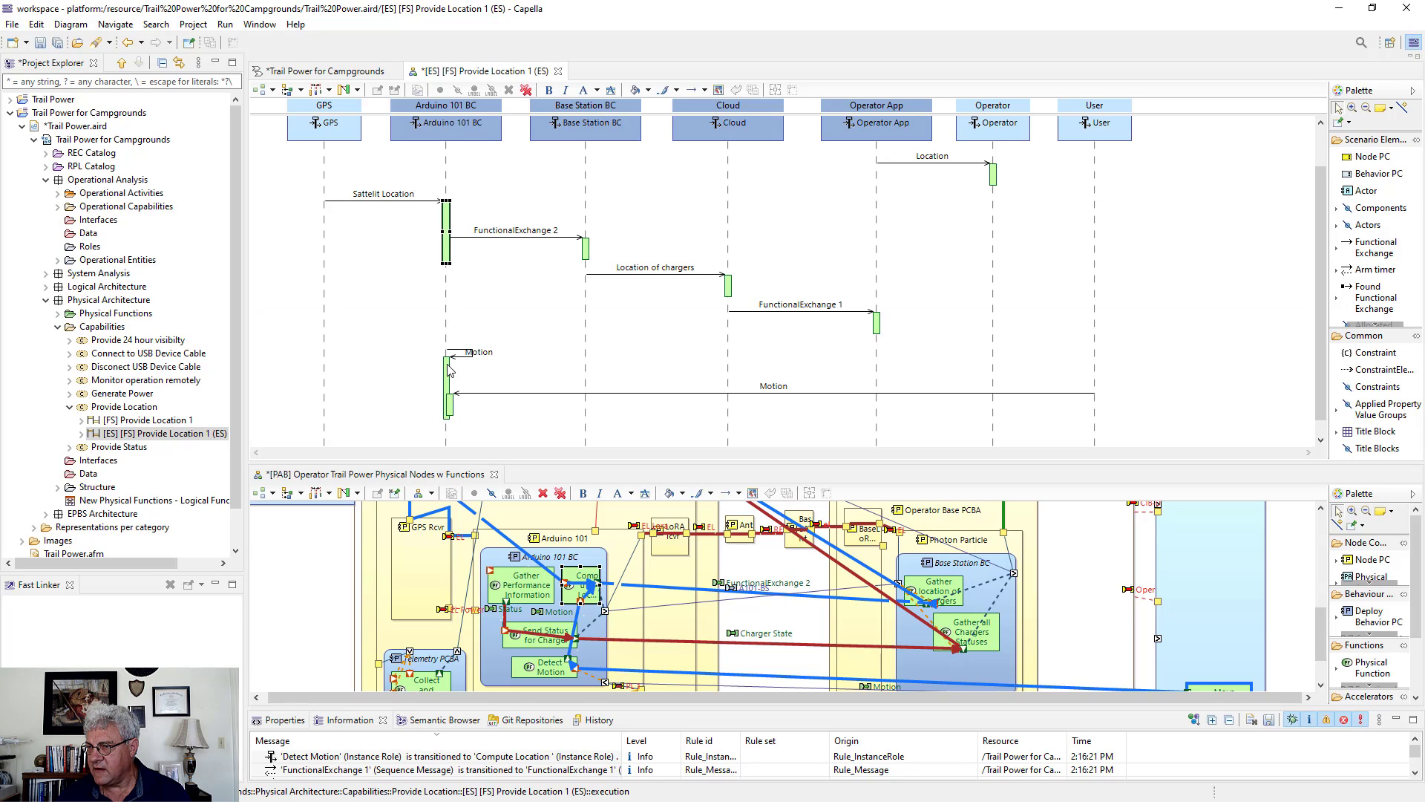
pyautogui.moveTo(447, 386); pyautogui.dragTo(455, 262)
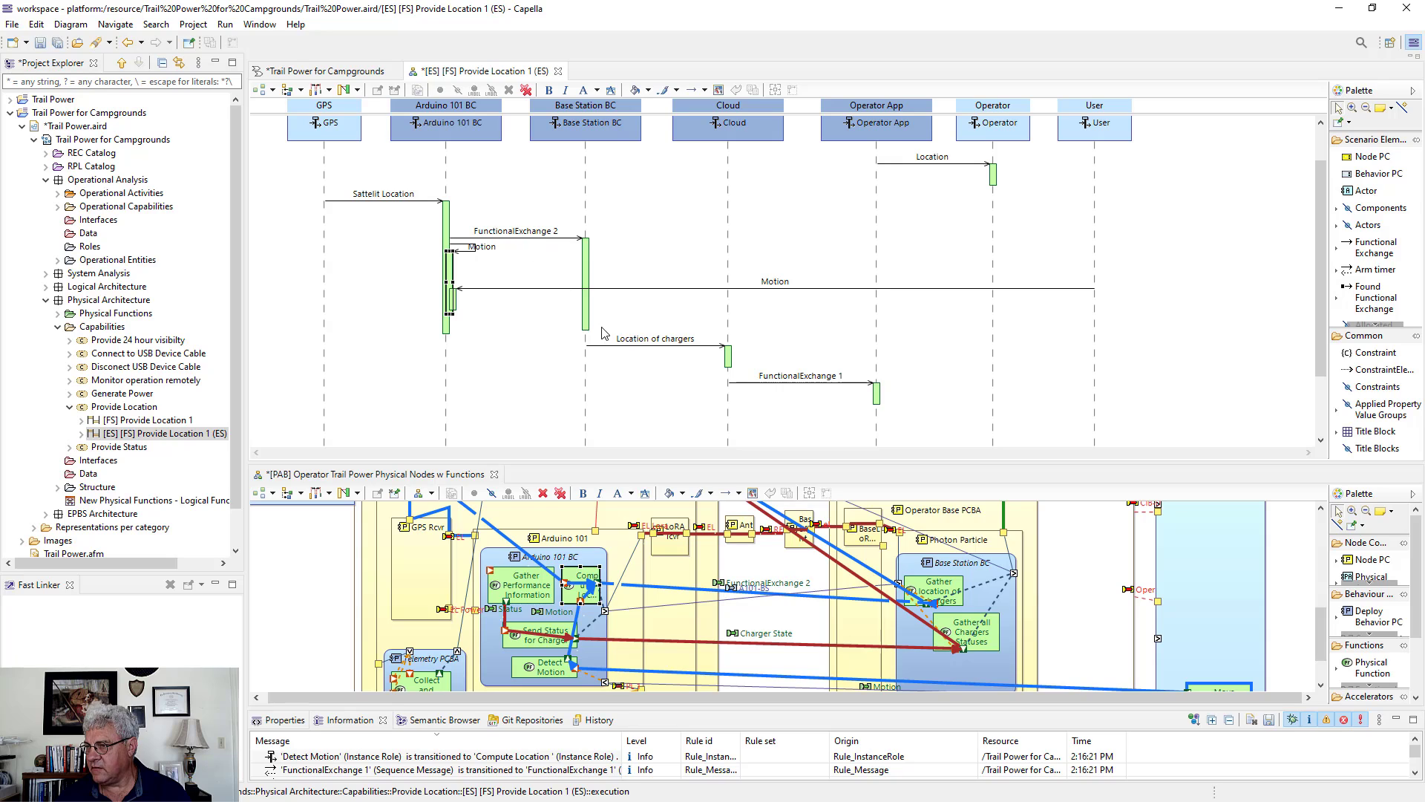
# Move Location of chargers into the Base Station BC execution, and place FunctionalExchange 1 inside a lengthened Cloud execution, just below the User's Motion message
pyautogui.moveTo(731, 360); pyautogui.dragTo(727, 279)
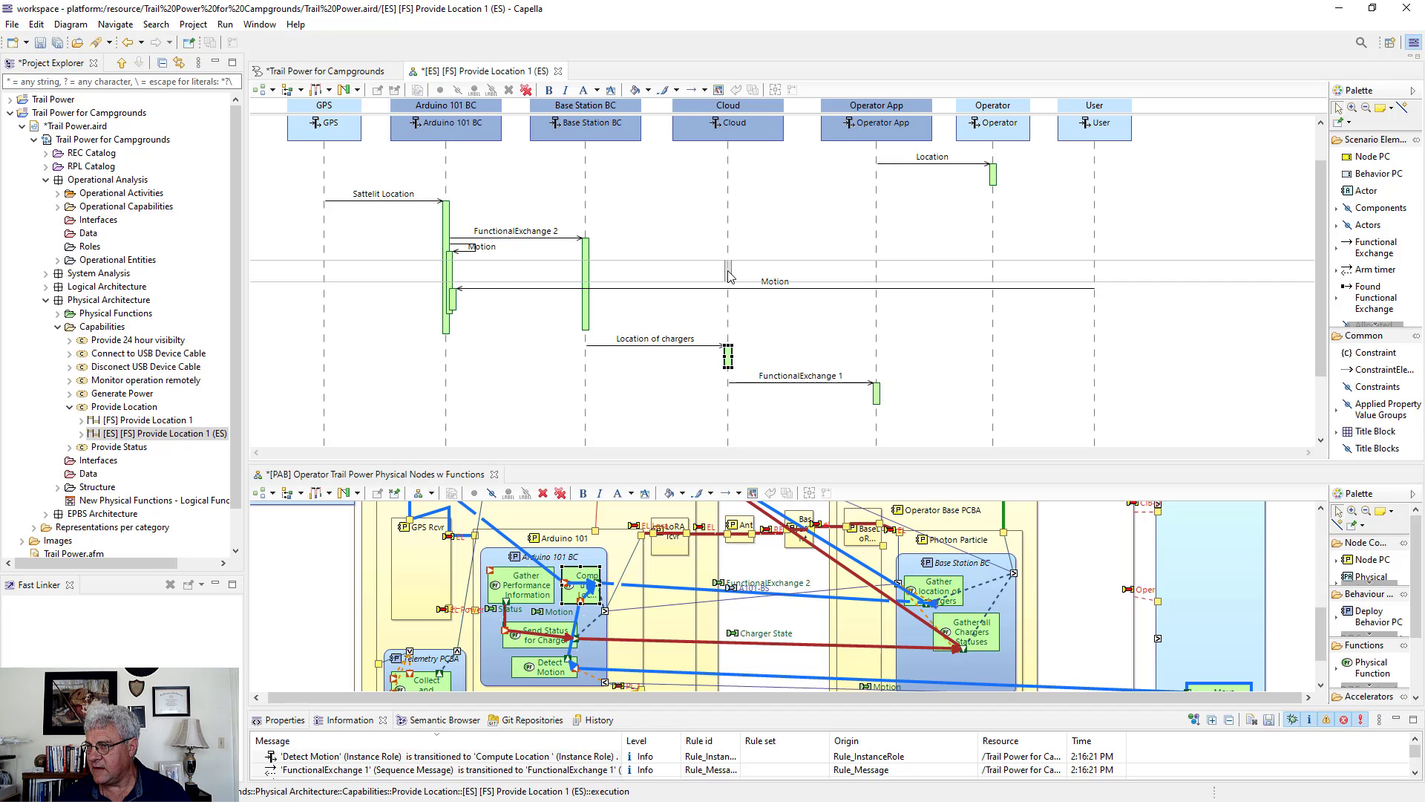
pyautogui.click(877, 397)
pyautogui.moveTo(878, 403); pyautogui.dragTo(846, 297)
pyautogui.click(728, 276)
pyautogui.click(882, 279)
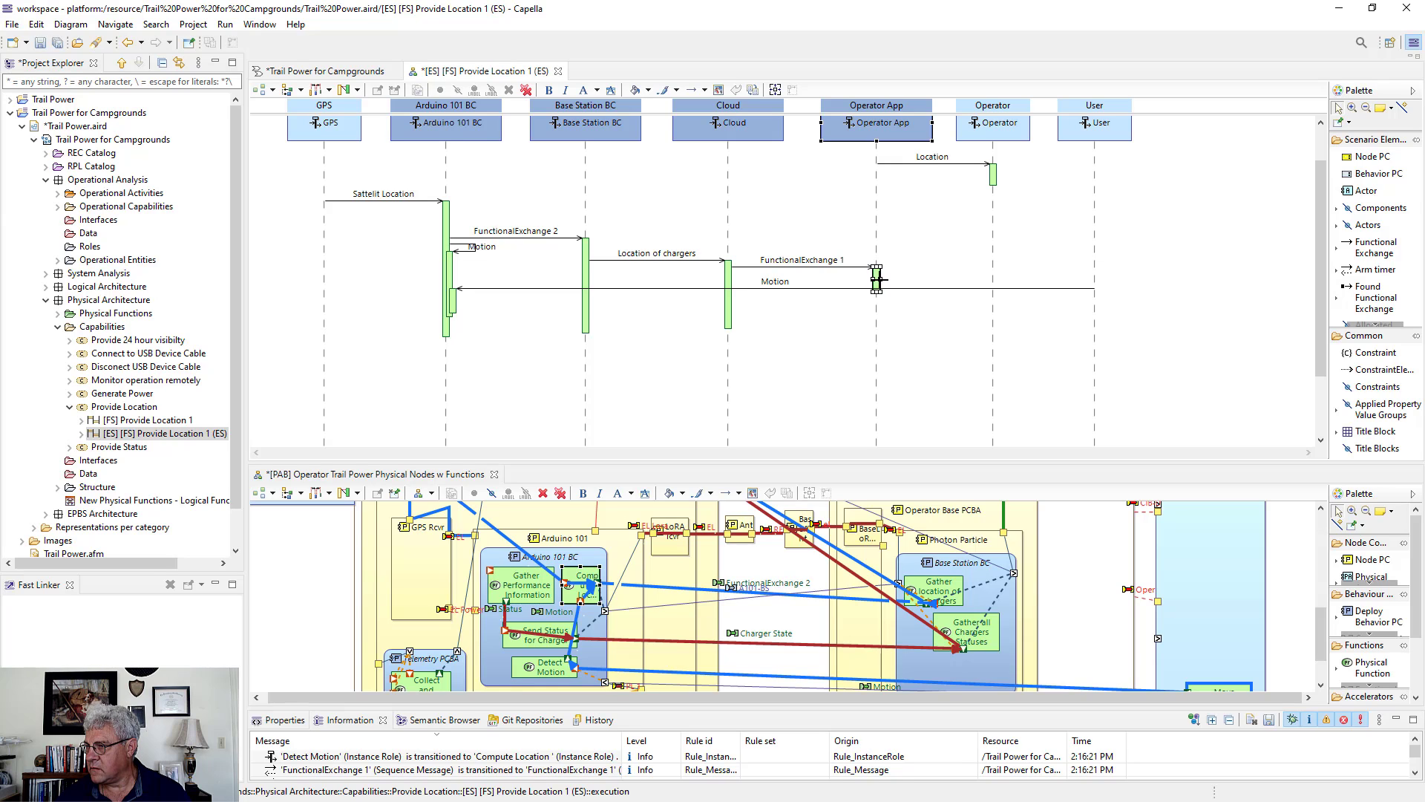
pyautogui.moveTo(877, 280); pyautogui.dragTo(883, 314)
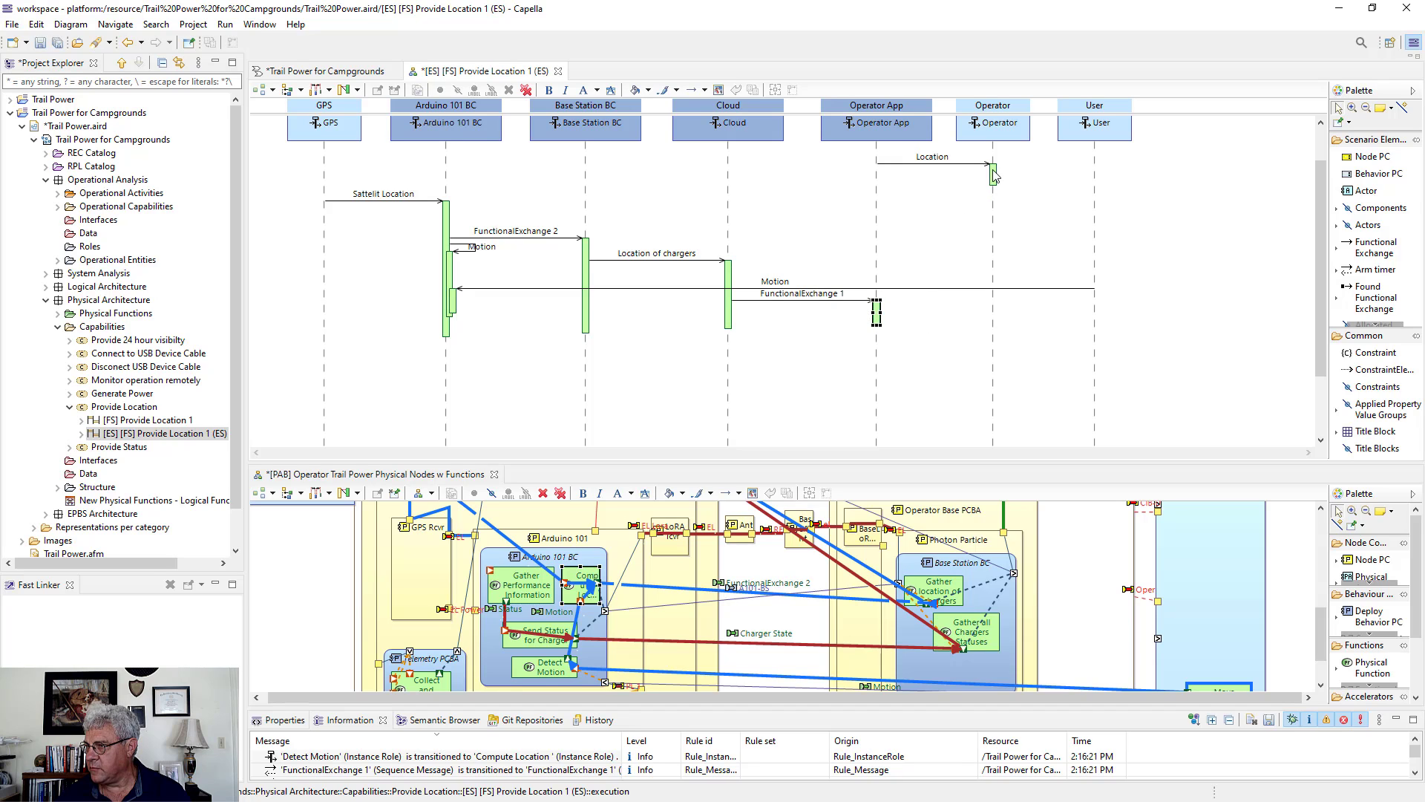
# Move the Location message to just below FunctionalExchange 1, and shorten the Base Station BC and Cloud executions
pyautogui.moveTo(997, 183); pyautogui.dragTo(1003, 326)
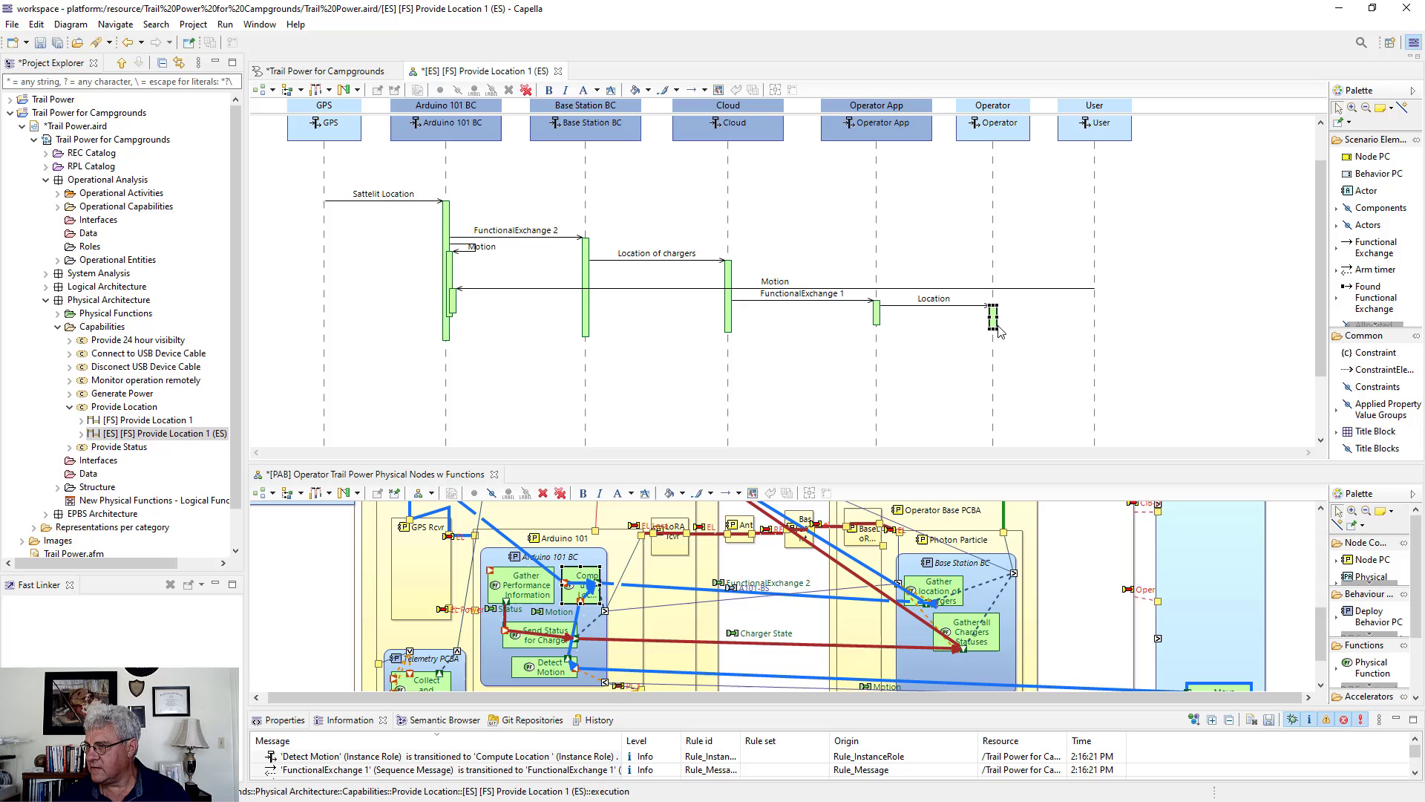
pyautogui.click(954, 375)
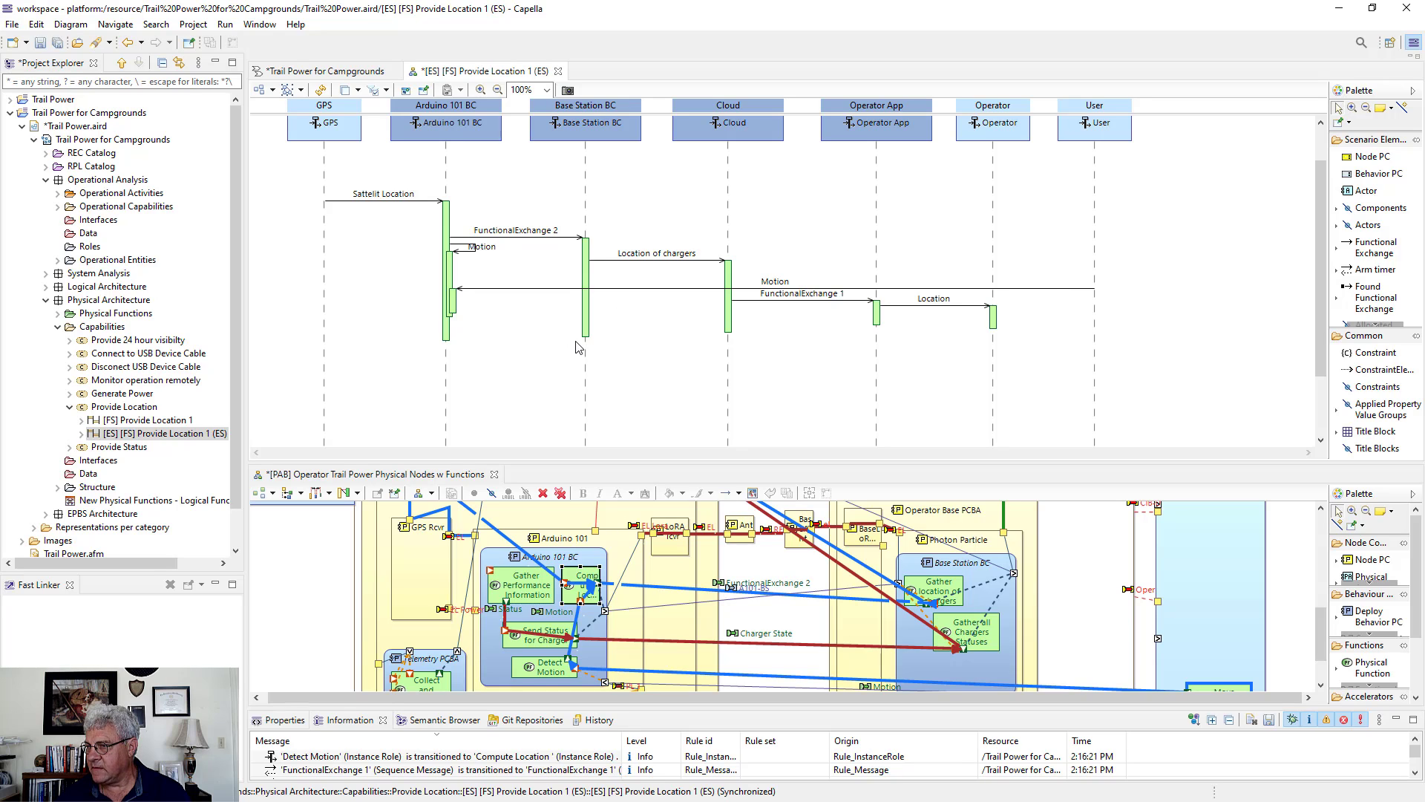
pyautogui.moveTo(588, 338)
pyautogui.mouseDown()
pyautogui.moveTo(639, 300)
pyautogui.moveTo(734, 310)
pyautogui.mouseUp()
pyautogui.click(729, 312)
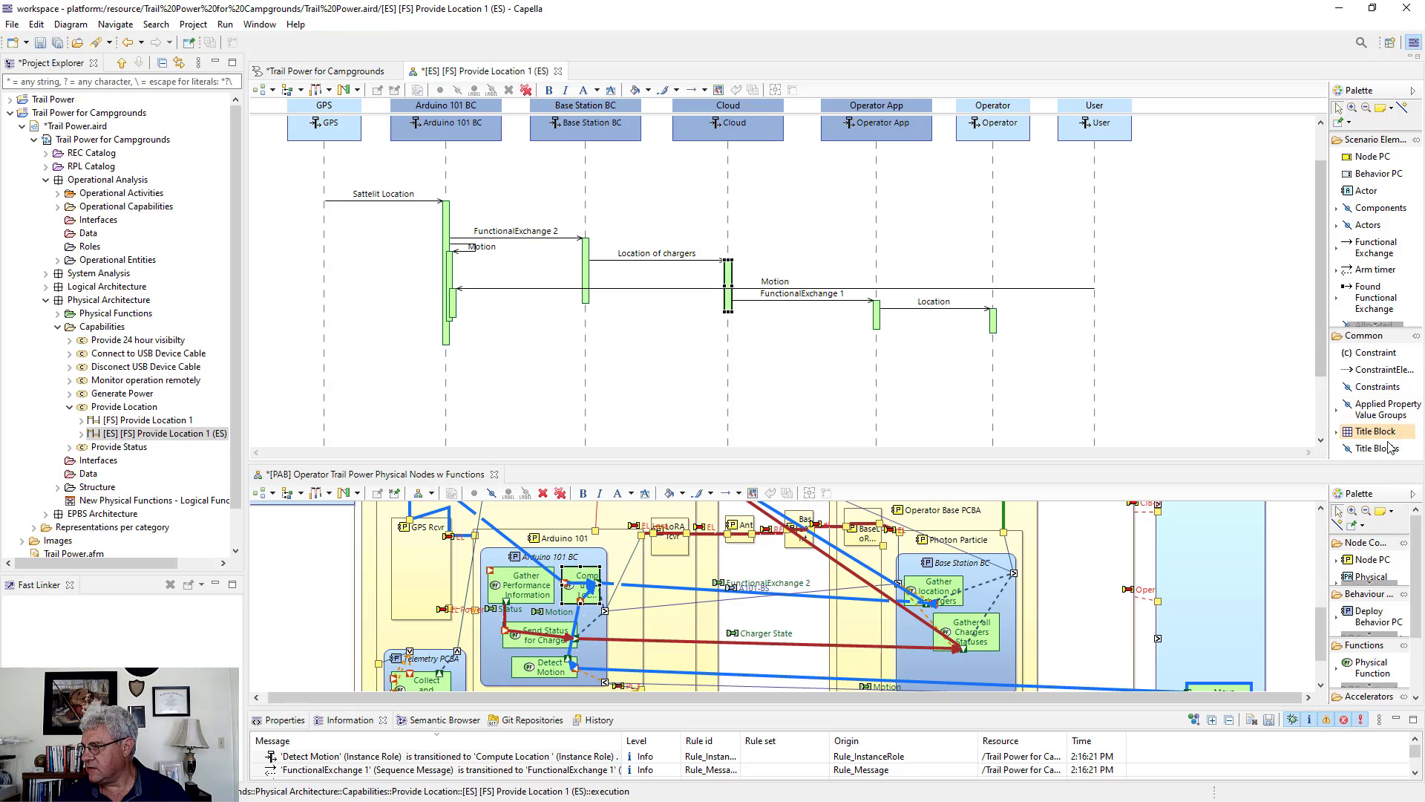
# Add a duration constraint from Arduino 101 BC's self-directed Motion message to the Location message and label it 60 seconds
pyautogui.moveTo(1375, 325); pyautogui.dragTo(1375, 438)
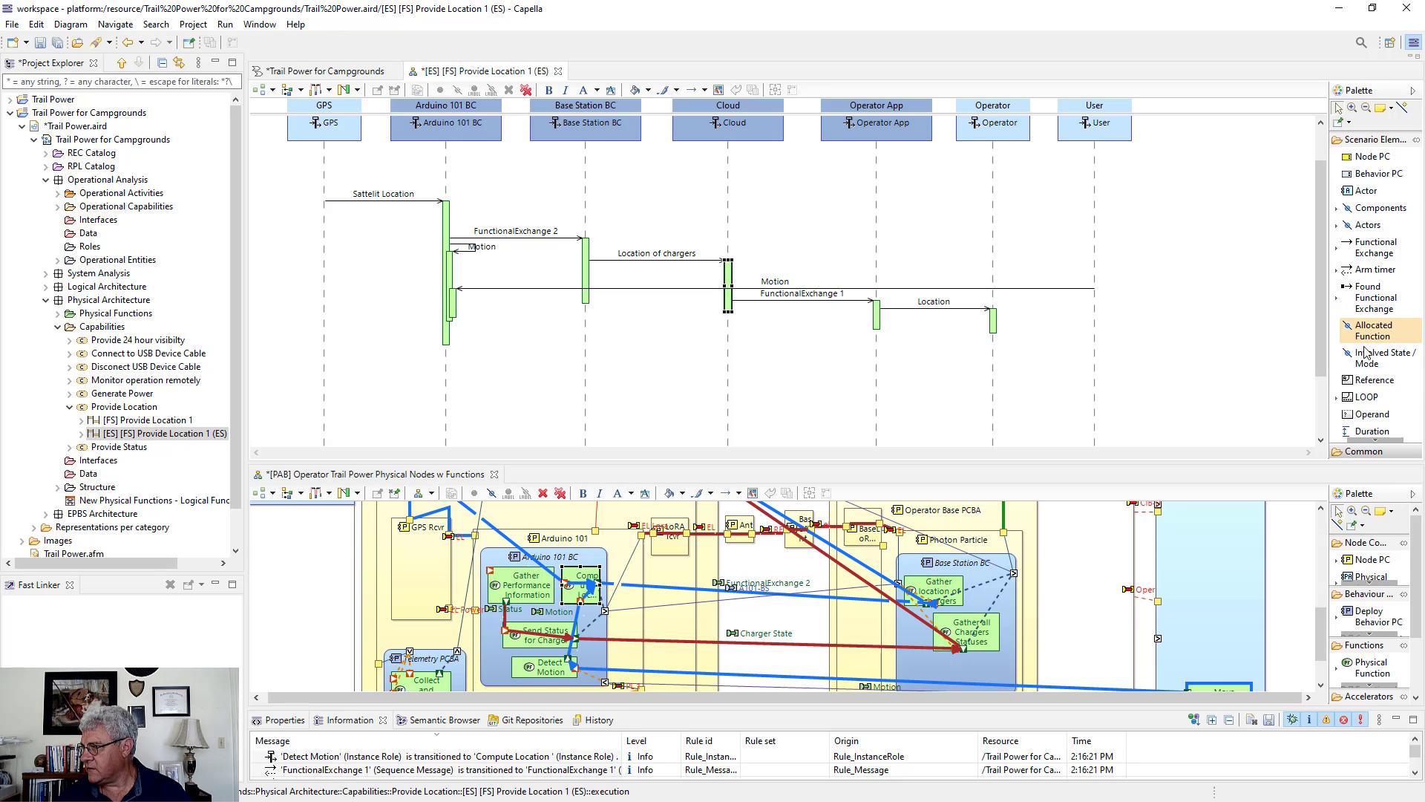
pyautogui.click(1374, 433)
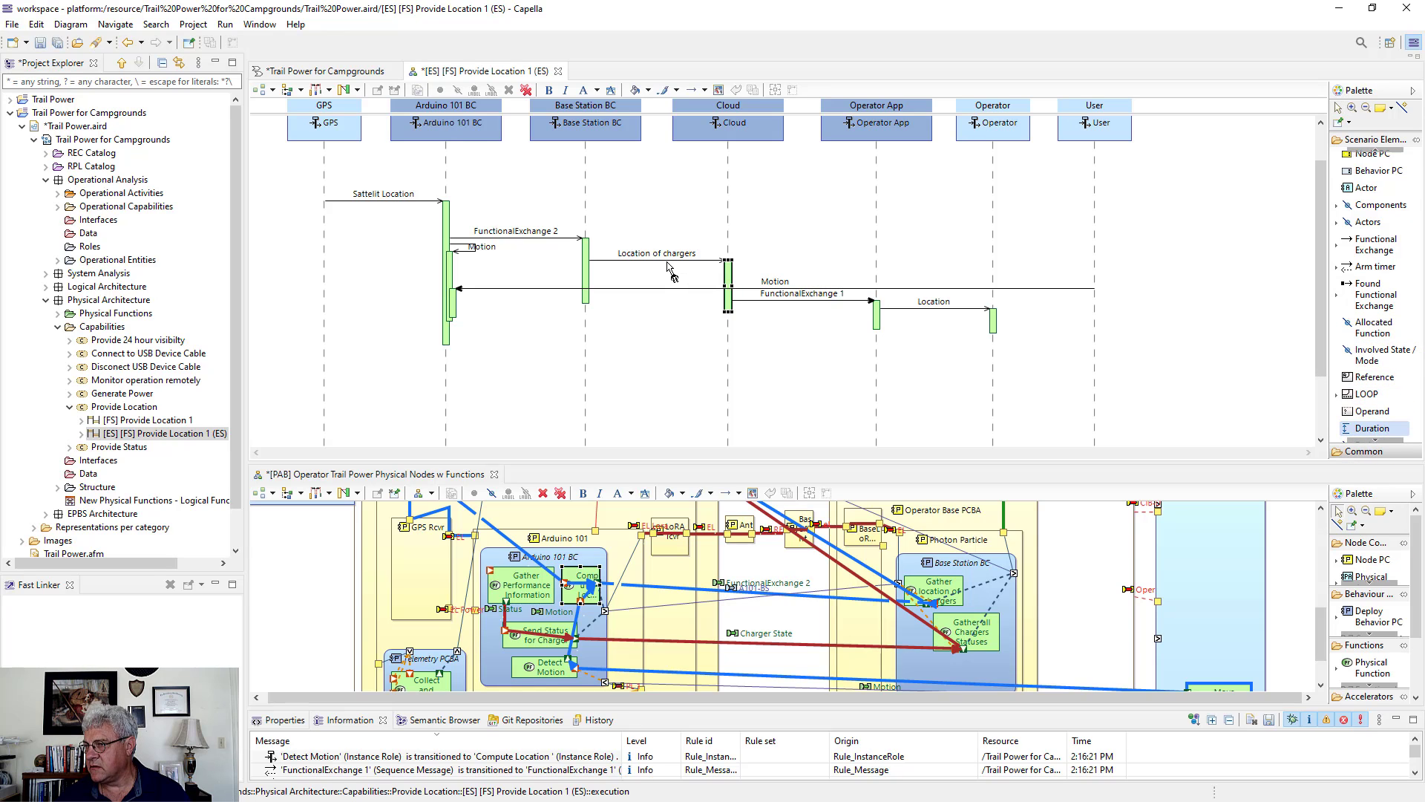
pyautogui.click(476, 254)
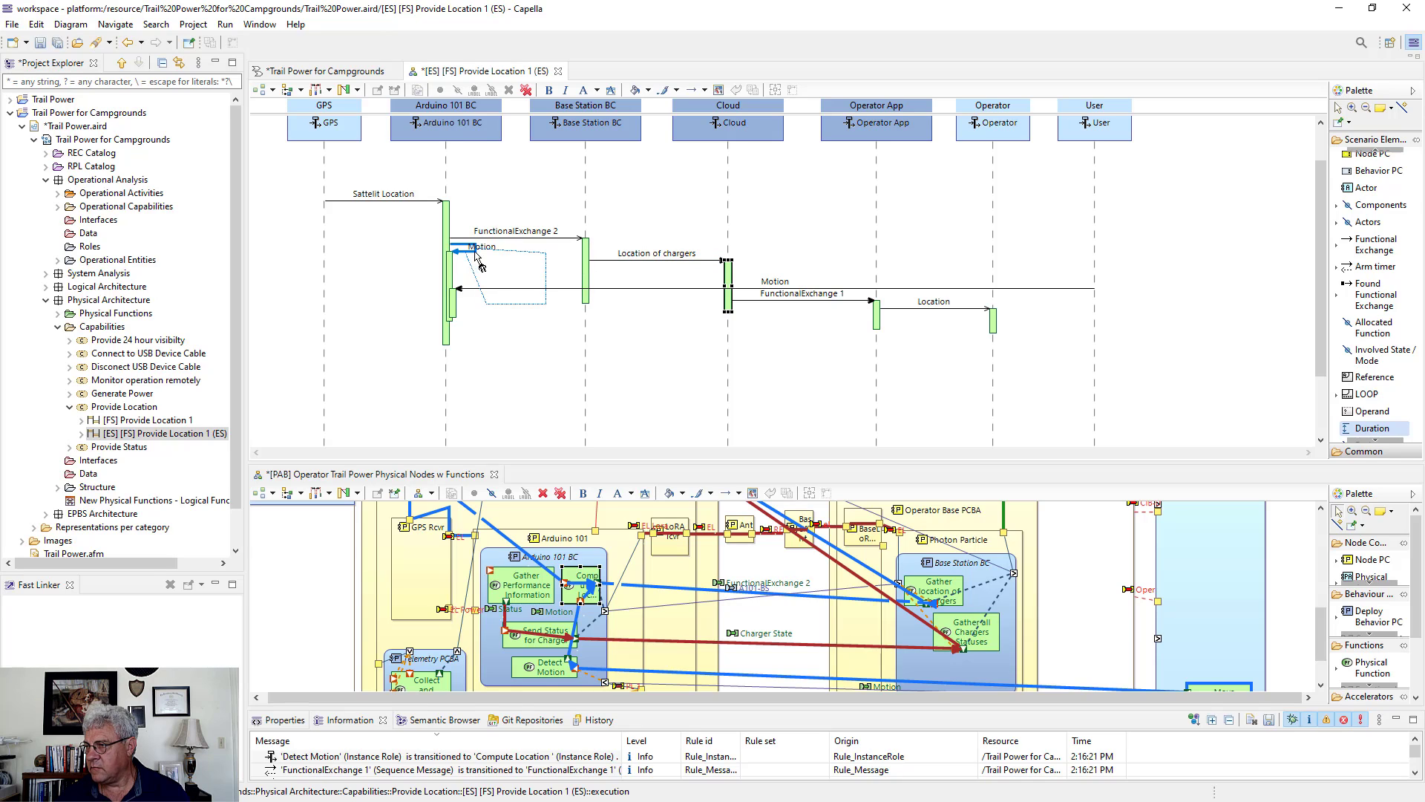
pyautogui.click(906, 310)
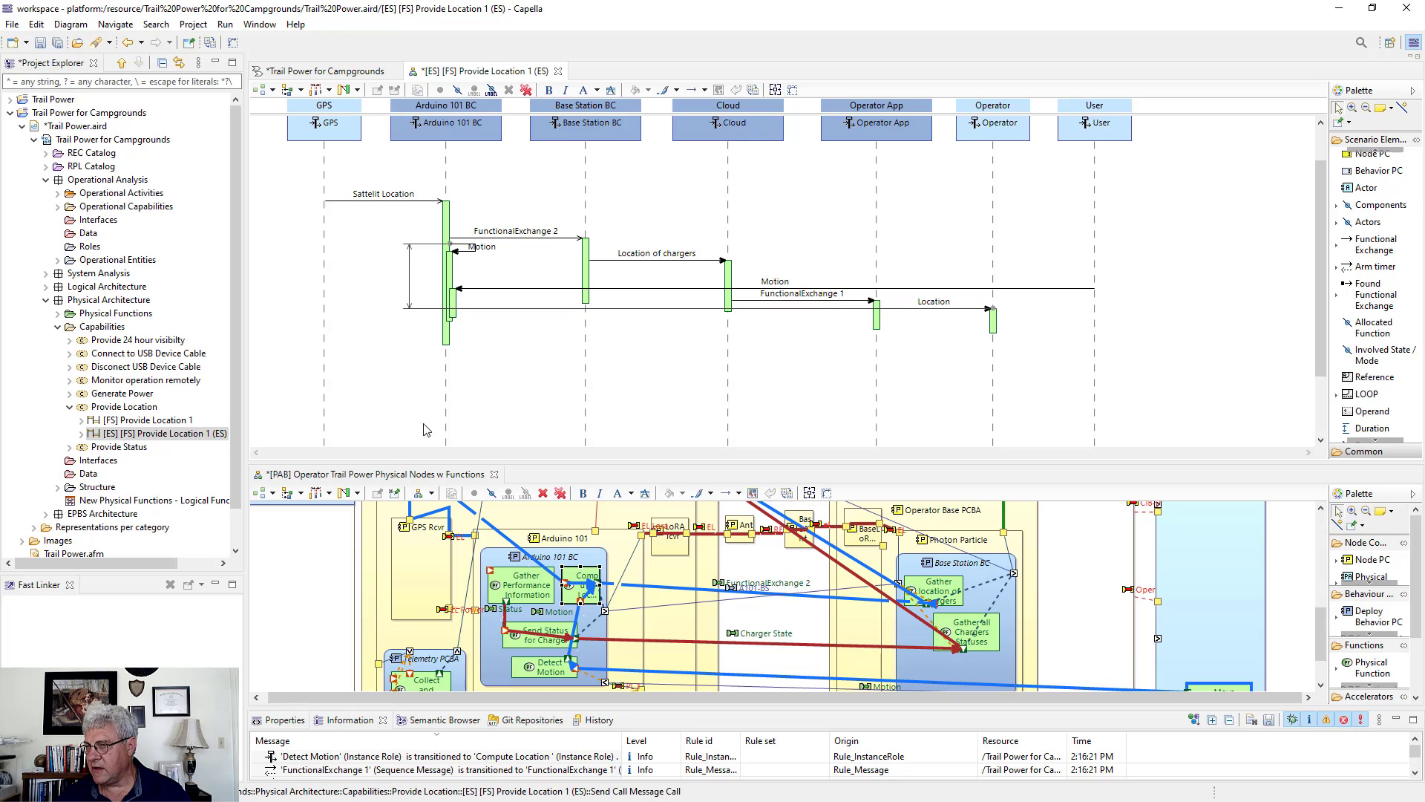
pyautogui.click(410, 296)
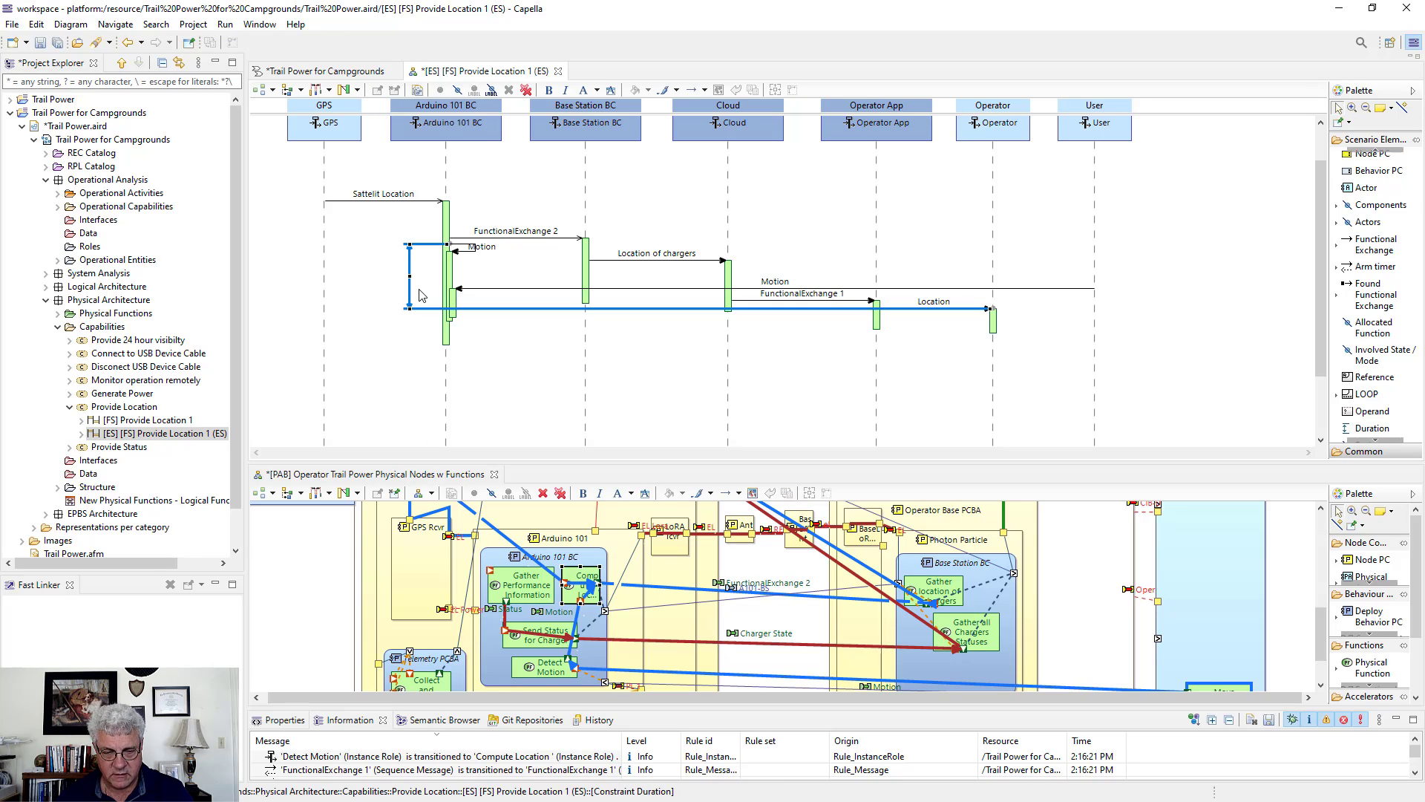
pyautogui.write('60 se')
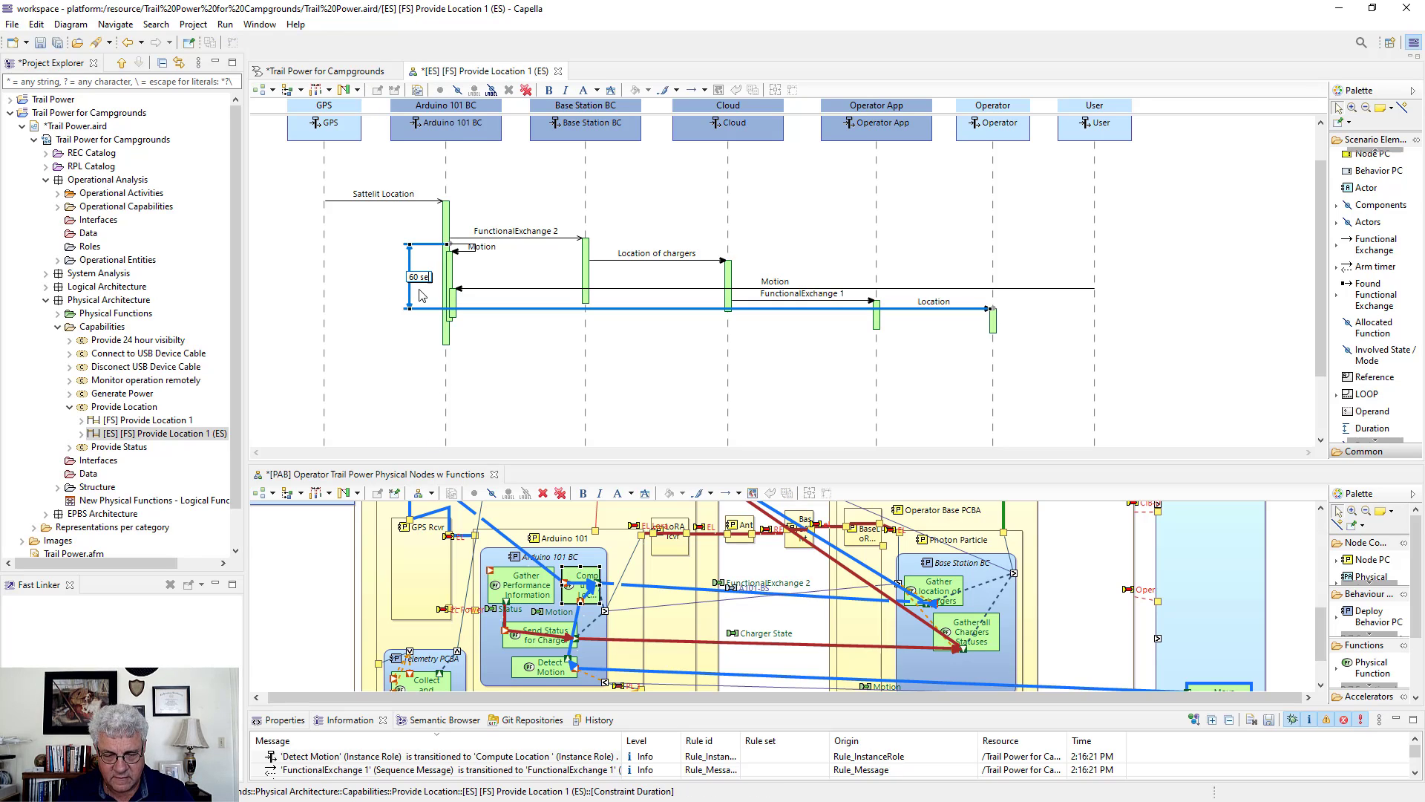
pyautogui.write('conds')
pyautogui.press('Return')
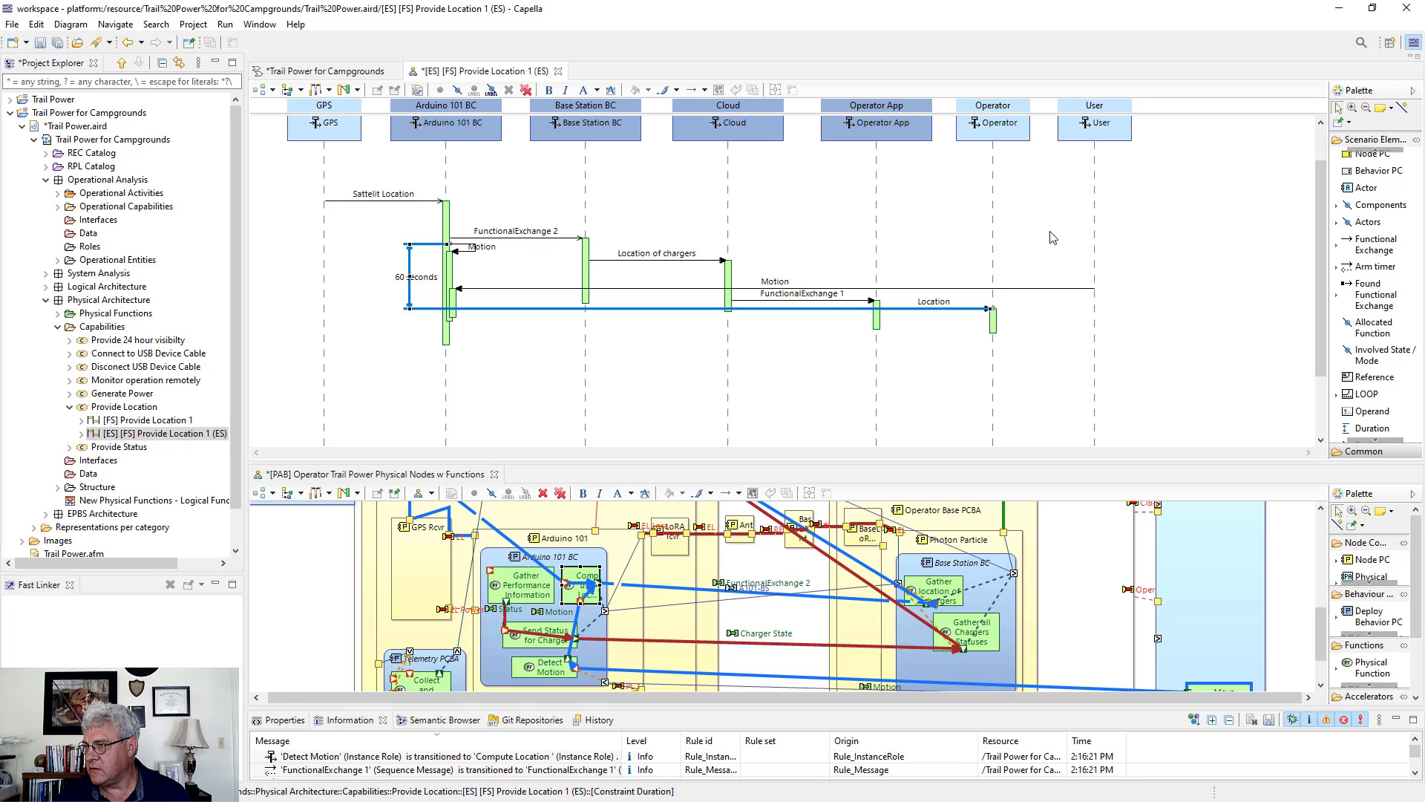
# Reposition the Location message and its Operator execution slightly lower, starting within the lower half of the Operator App execution
pyautogui.scroll(2, 1263, 306)
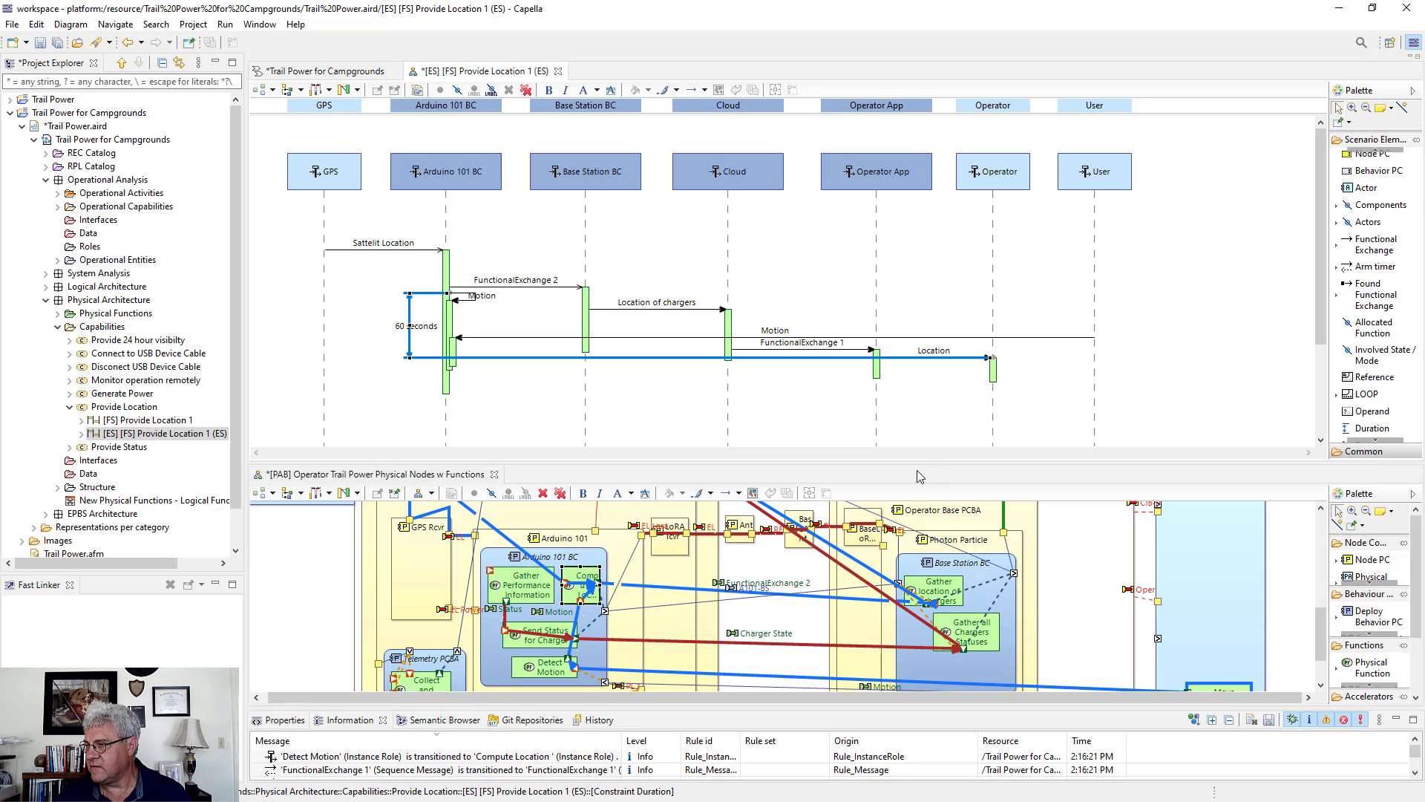
pyautogui.moveTo(917, 466); pyautogui.dragTo(918, 591)
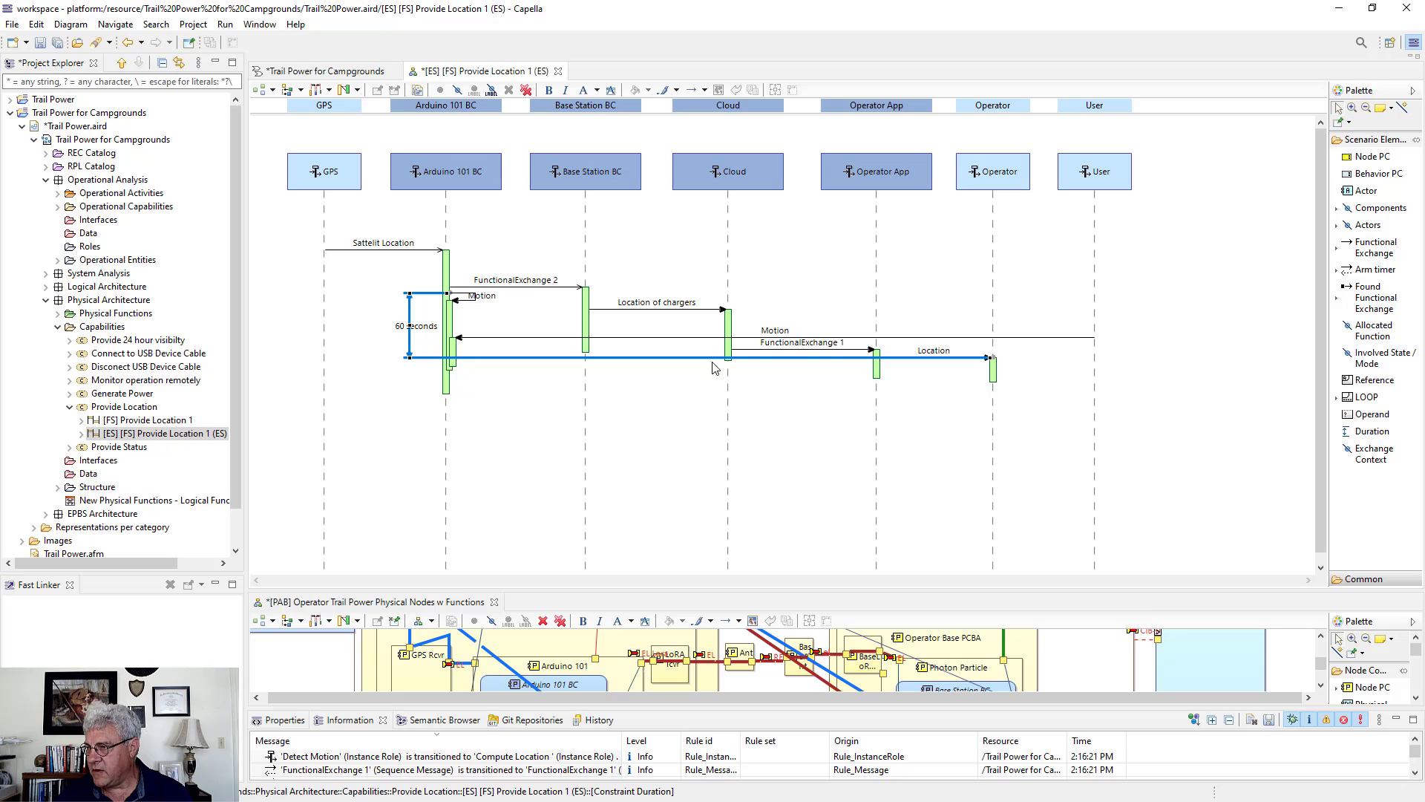
pyautogui.click(994, 377)
pyautogui.moveTo(994, 377); pyautogui.dragTo(993, 374)
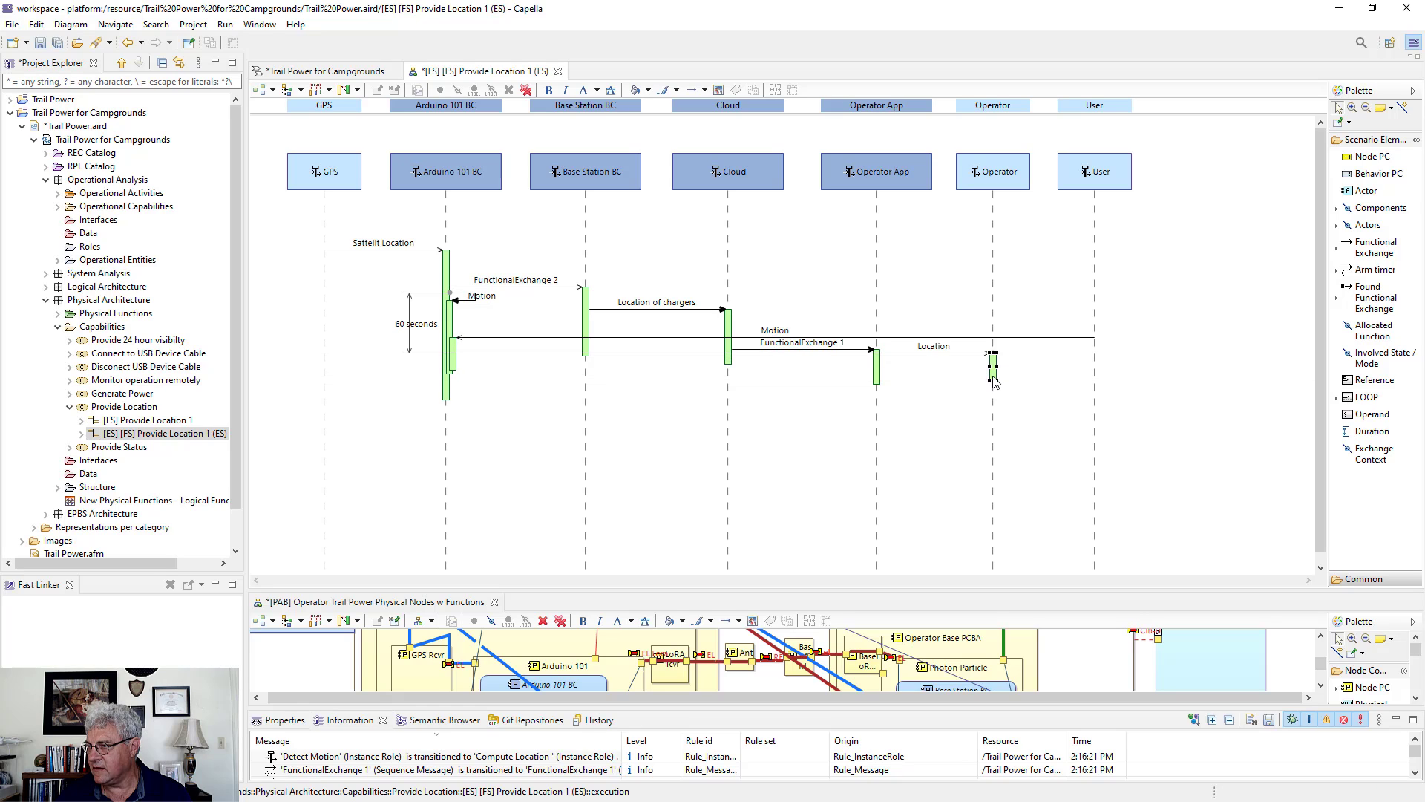
pyautogui.moveTo(995, 382); pyautogui.dragTo(994, 408)
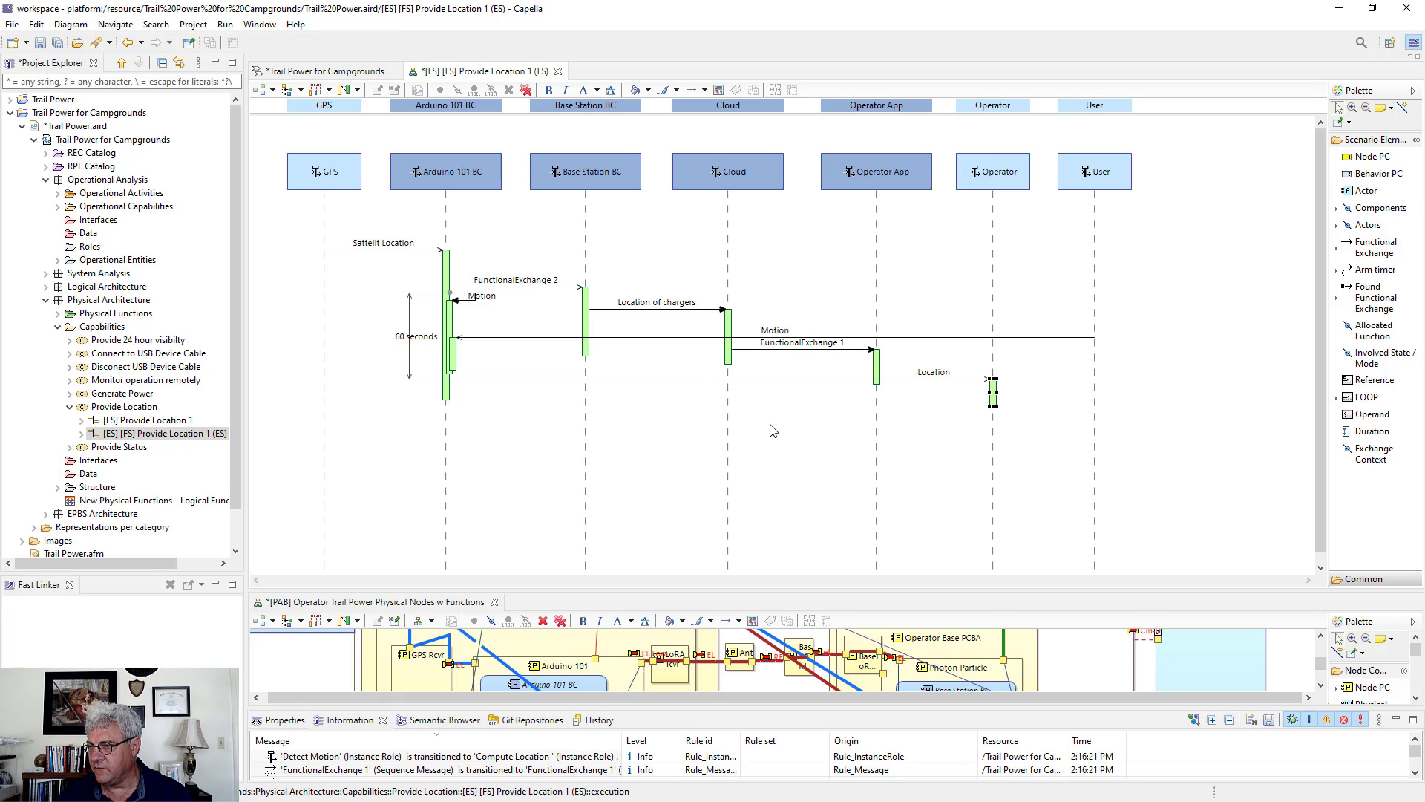
pyautogui.hotkey('ctrl', 'z')
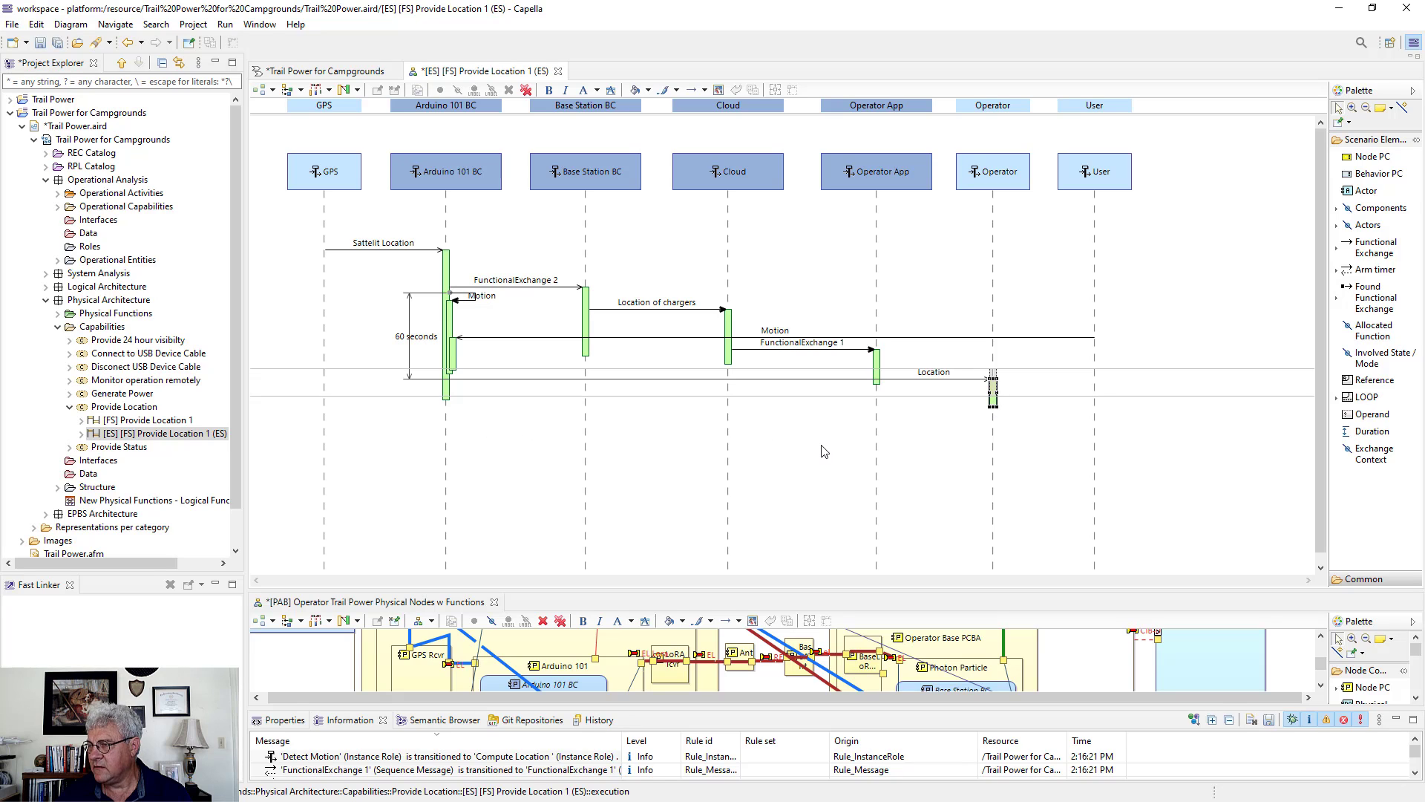
pyautogui.click(805, 456)
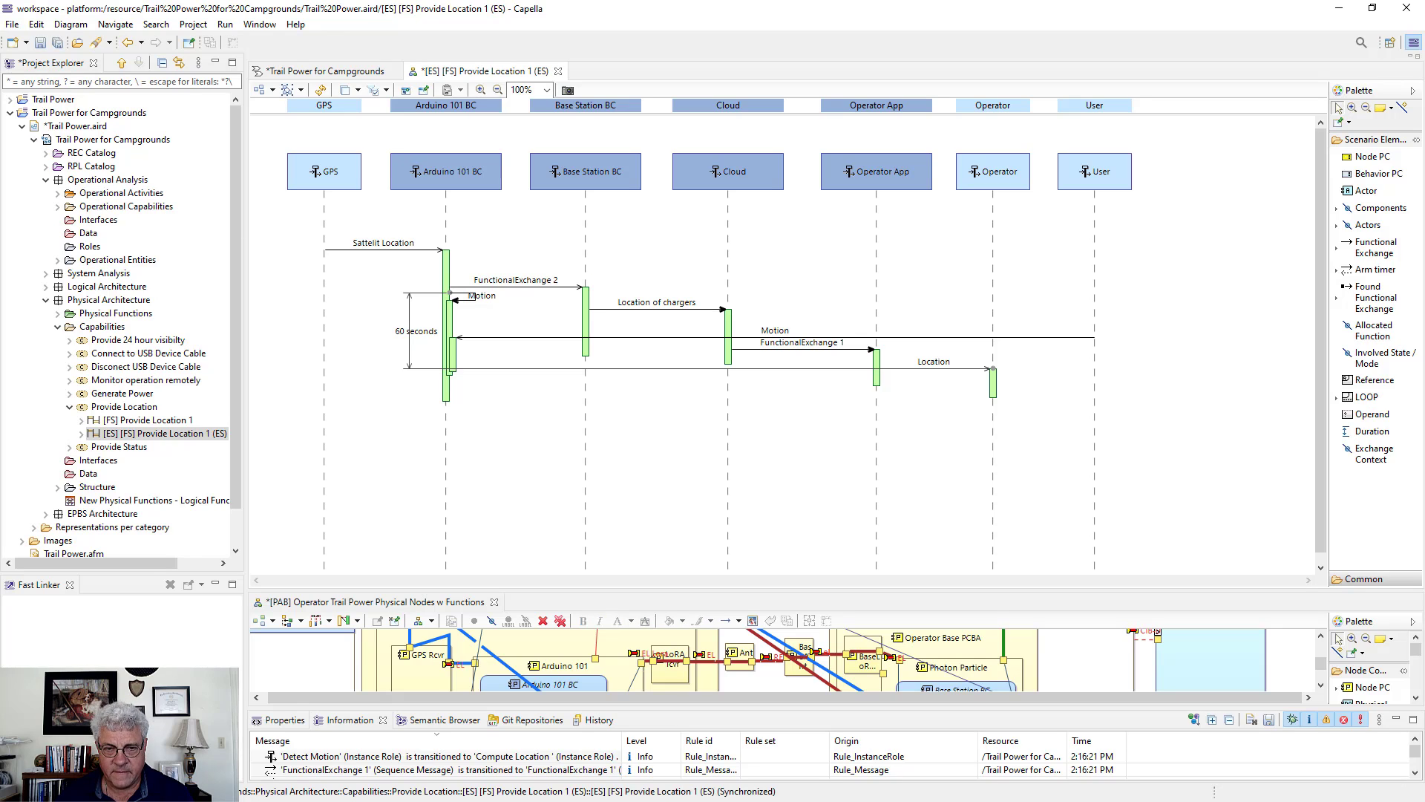